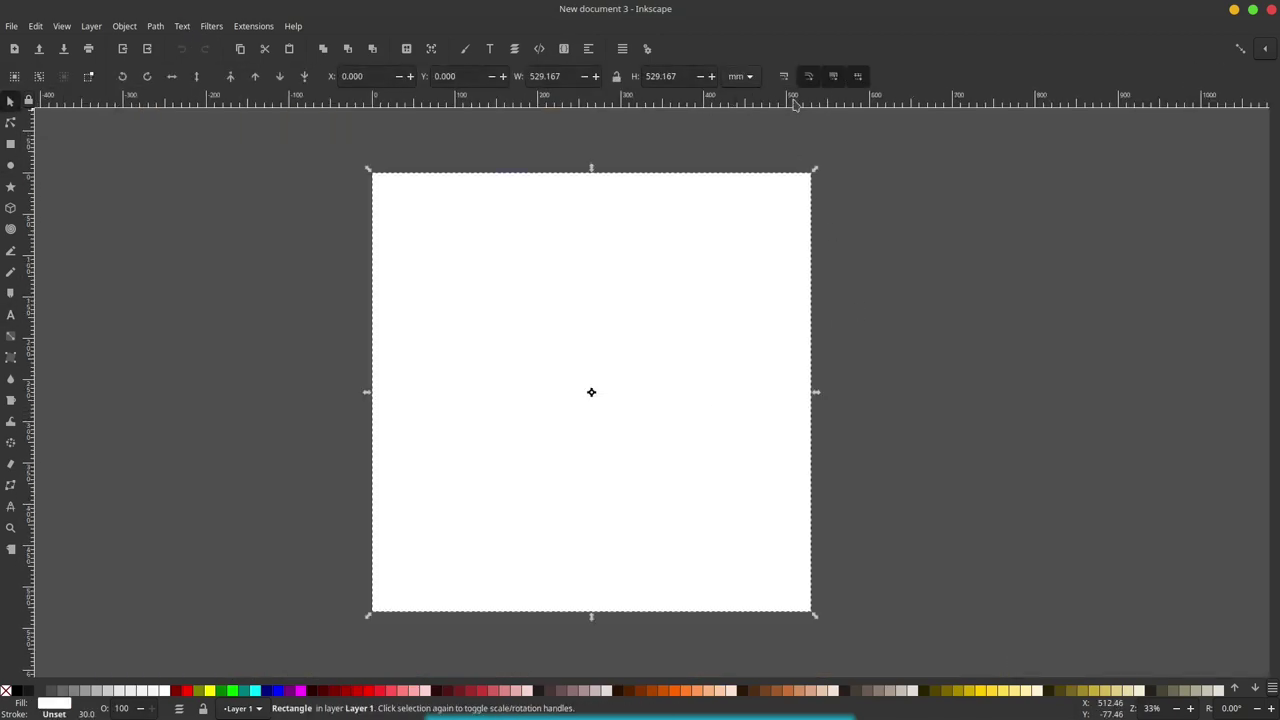
Switch the toolbar units from mm to px to show 2000 × 2000, and pick the Pencil tool.
left_click(740, 76)
left_click(743, 100)
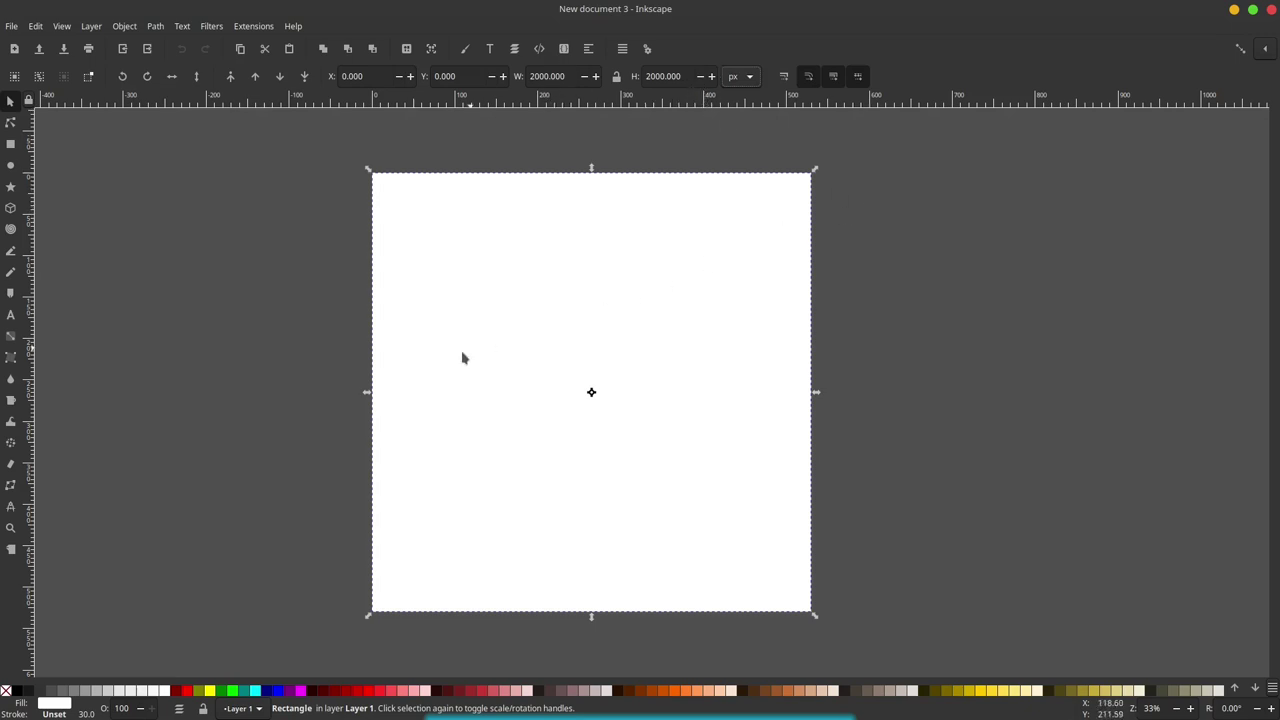
key("p")
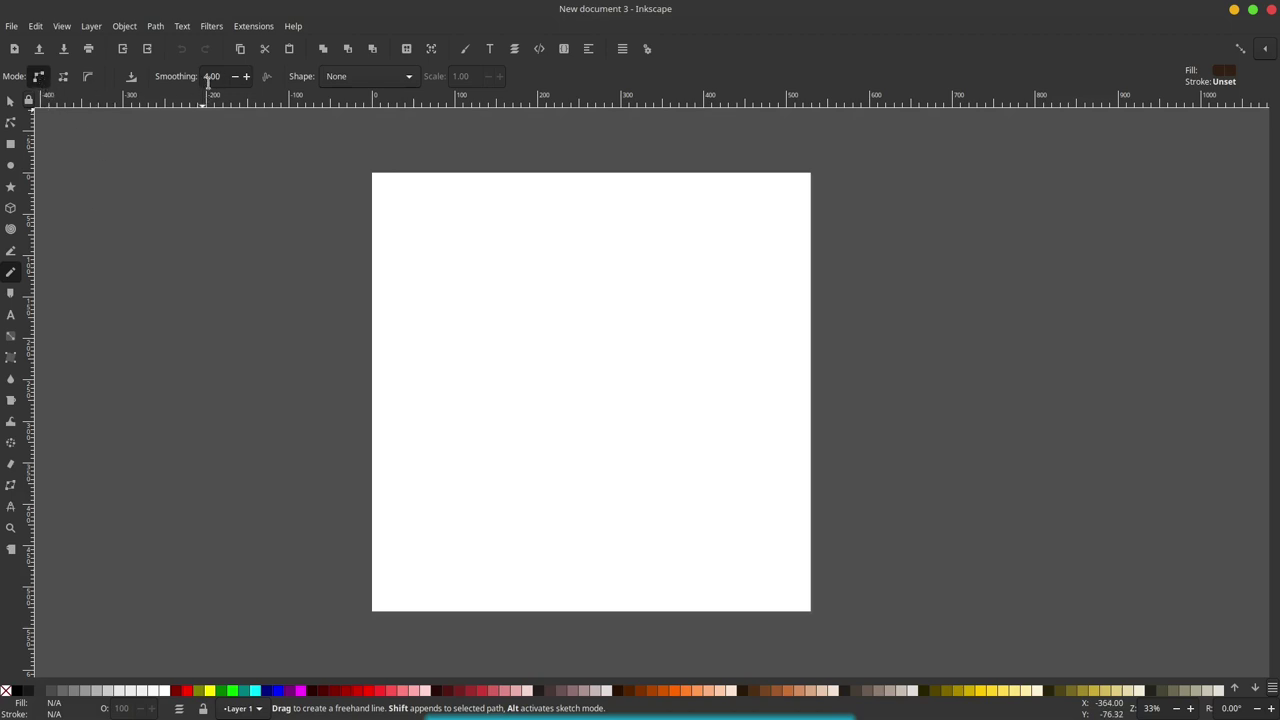
With Pencil shape kept at None, draw a tall closed dark-brown outline tapering to a bottom point.
left_click(410, 80)
left_click(394, 84)
scroll(575, 316, "up", 1, "ctrl")
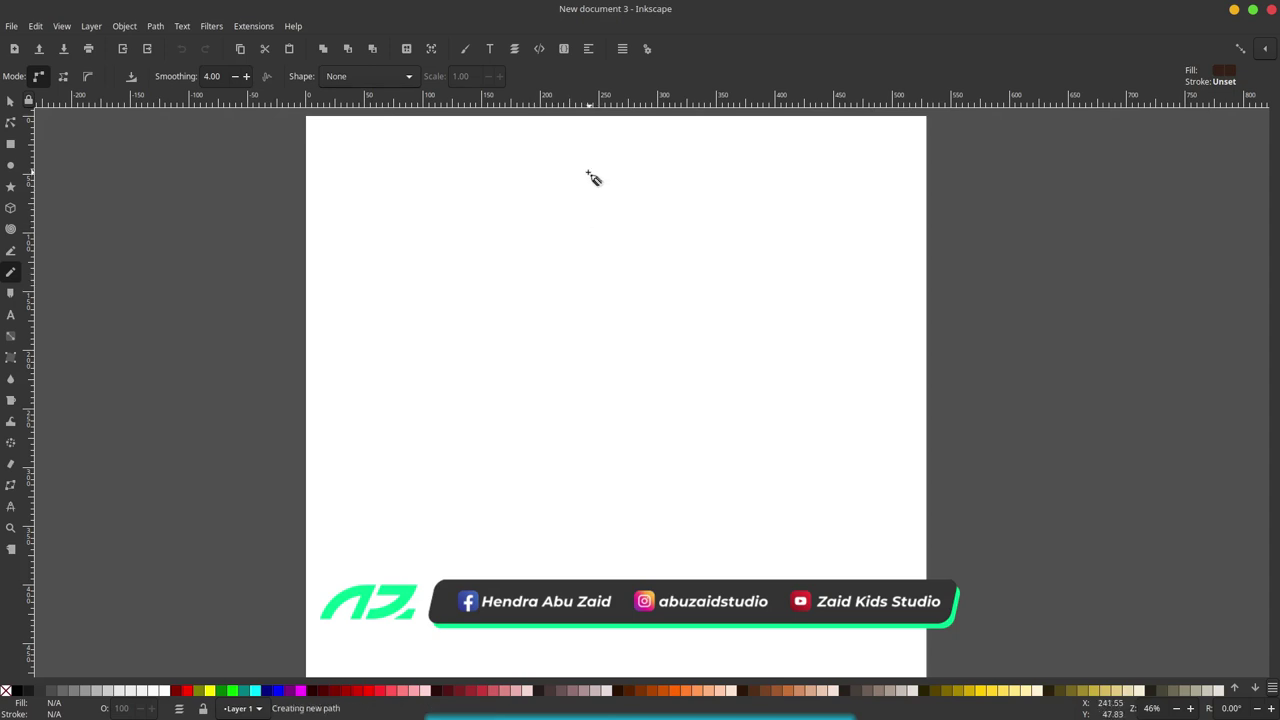
mouse_move(589, 172)
left_mouse_down()
mouse_move(540, 247)
mouse_move(600, 463)
mouse_move(629, 675)
mouse_move(662, 256)
mouse_move(645, 206)
mouse_move(587, 175)
left_mouse_up()
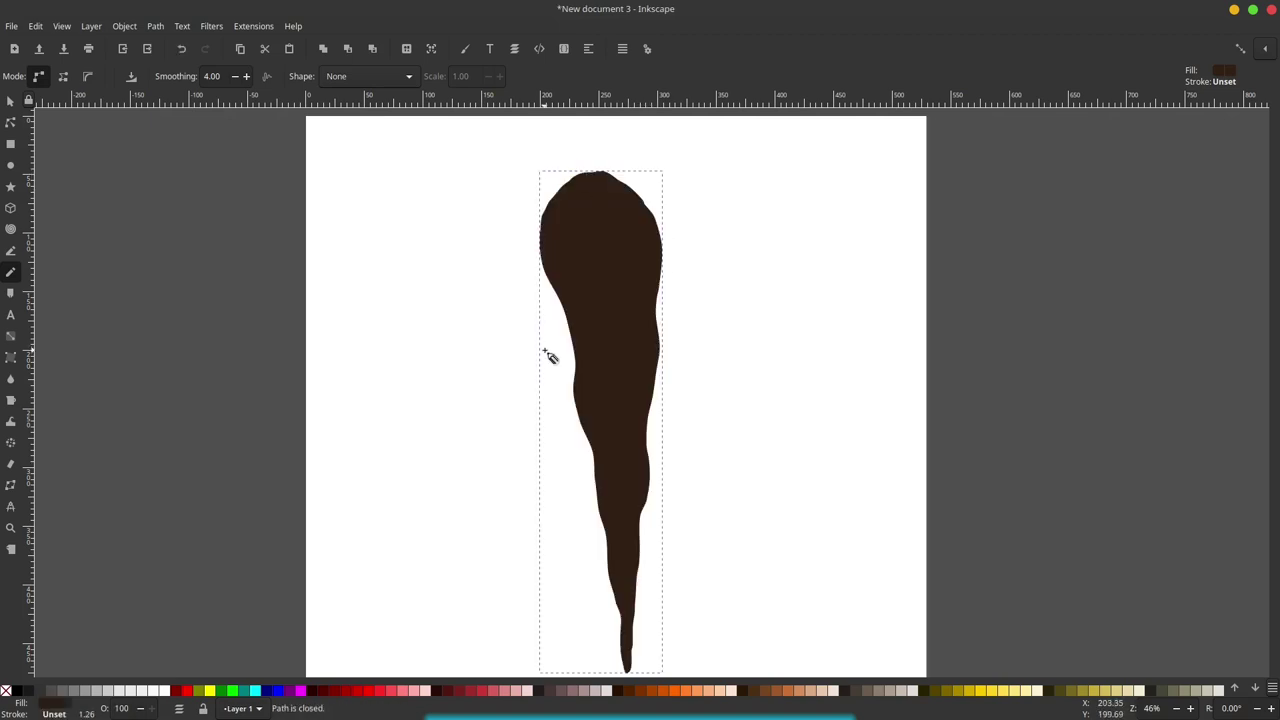
Skew the brown shape slightly by dragging its top skew handle.
key("s")
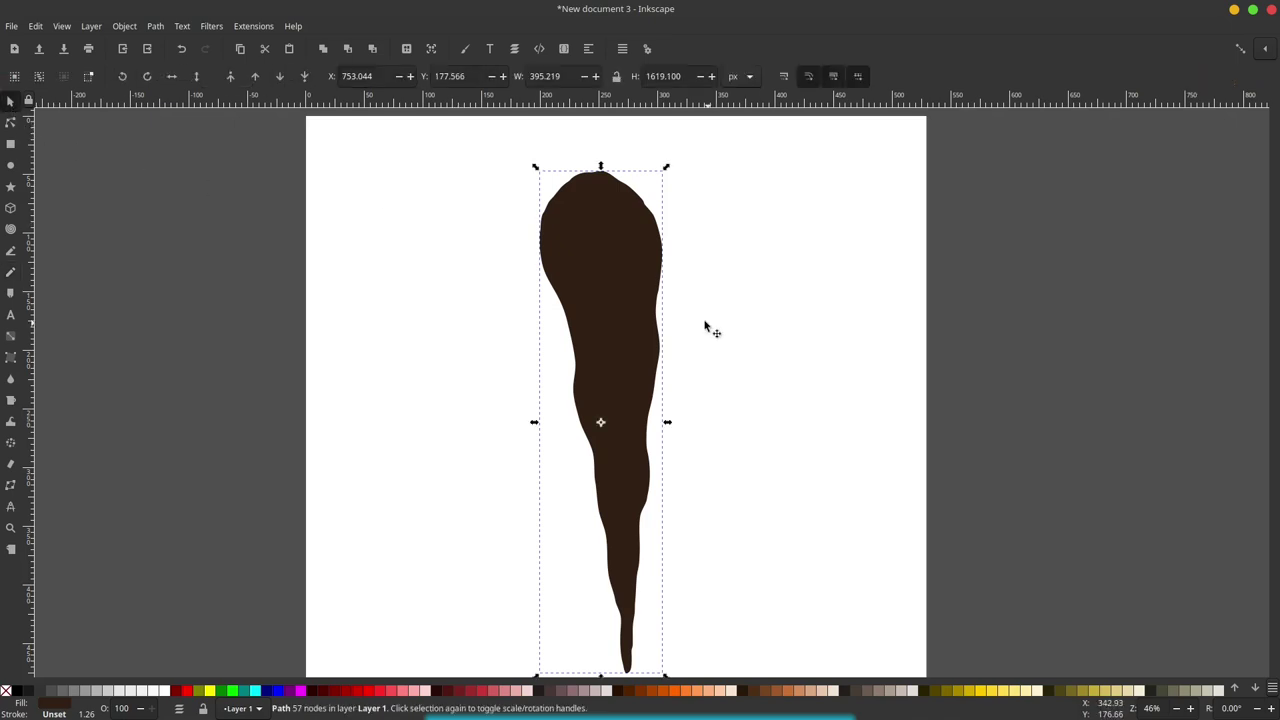
scroll(578, 297, "right", 2)
left_click(565, 269)
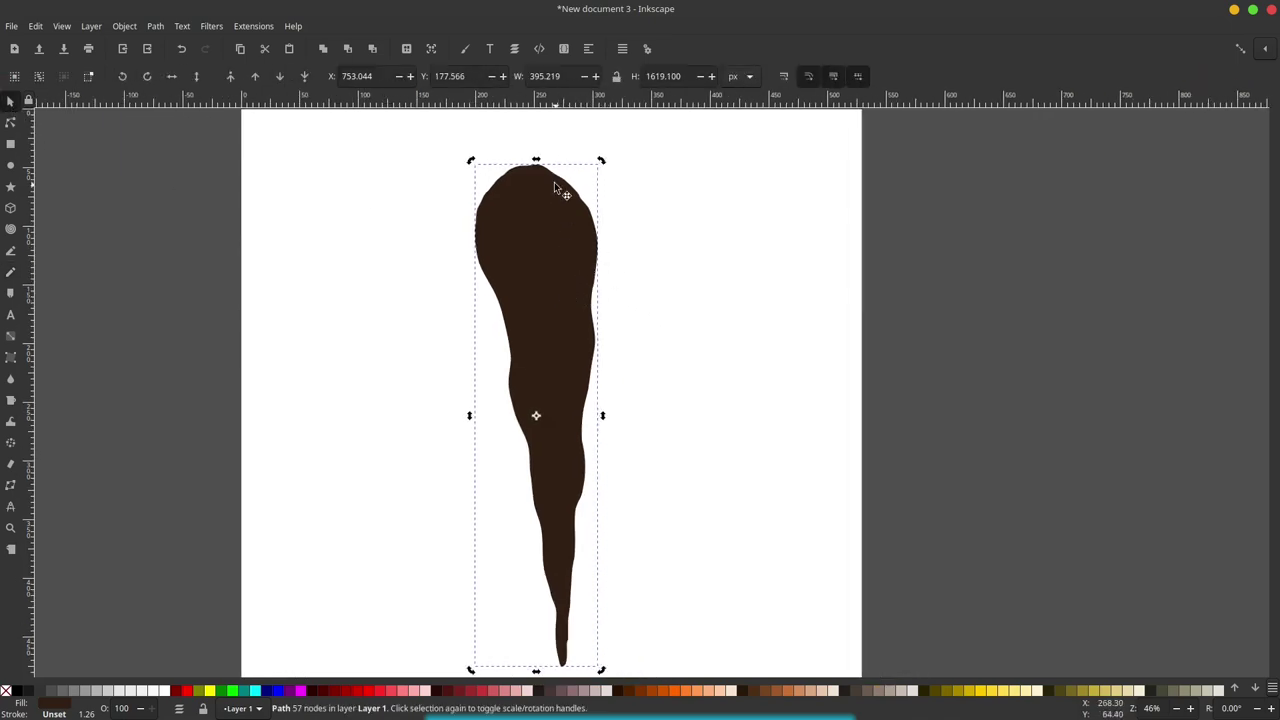
left_click_drag(536, 160, 548, 165)
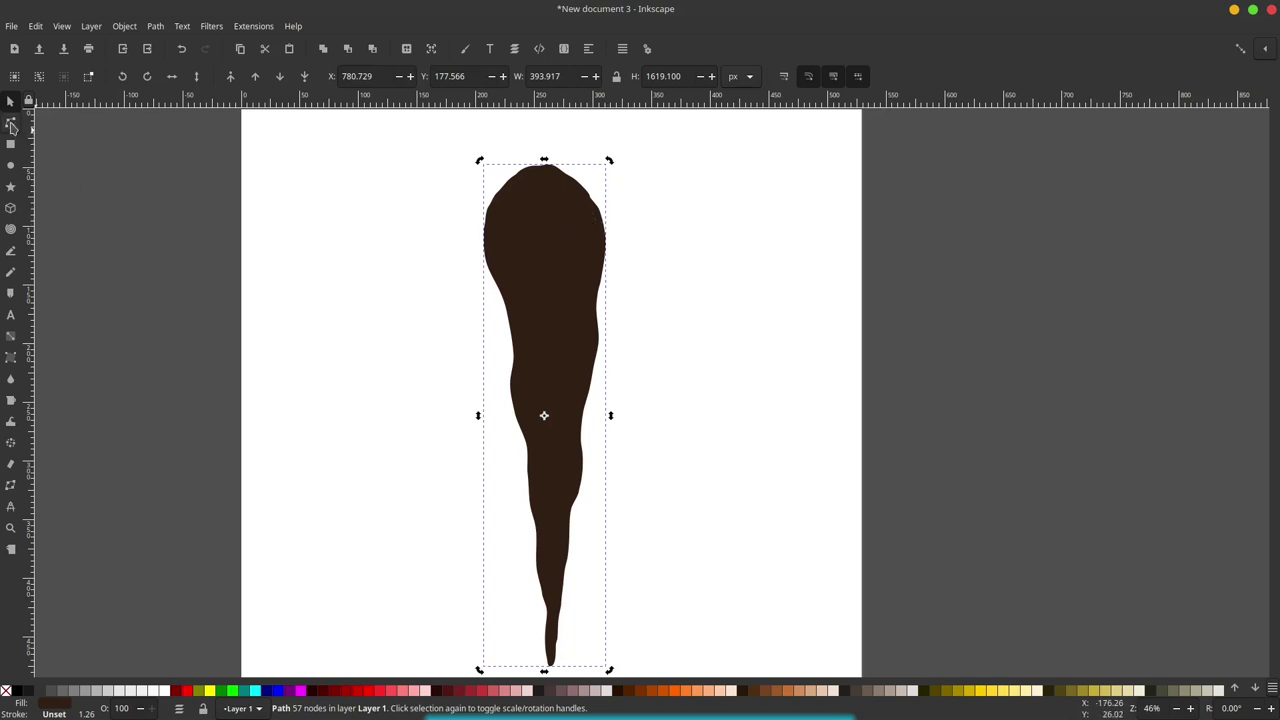
Select all 57 nodes and Simplify the path down to 18 nodes.
left_click(11, 122)
scroll(586, 266, "up", 3)
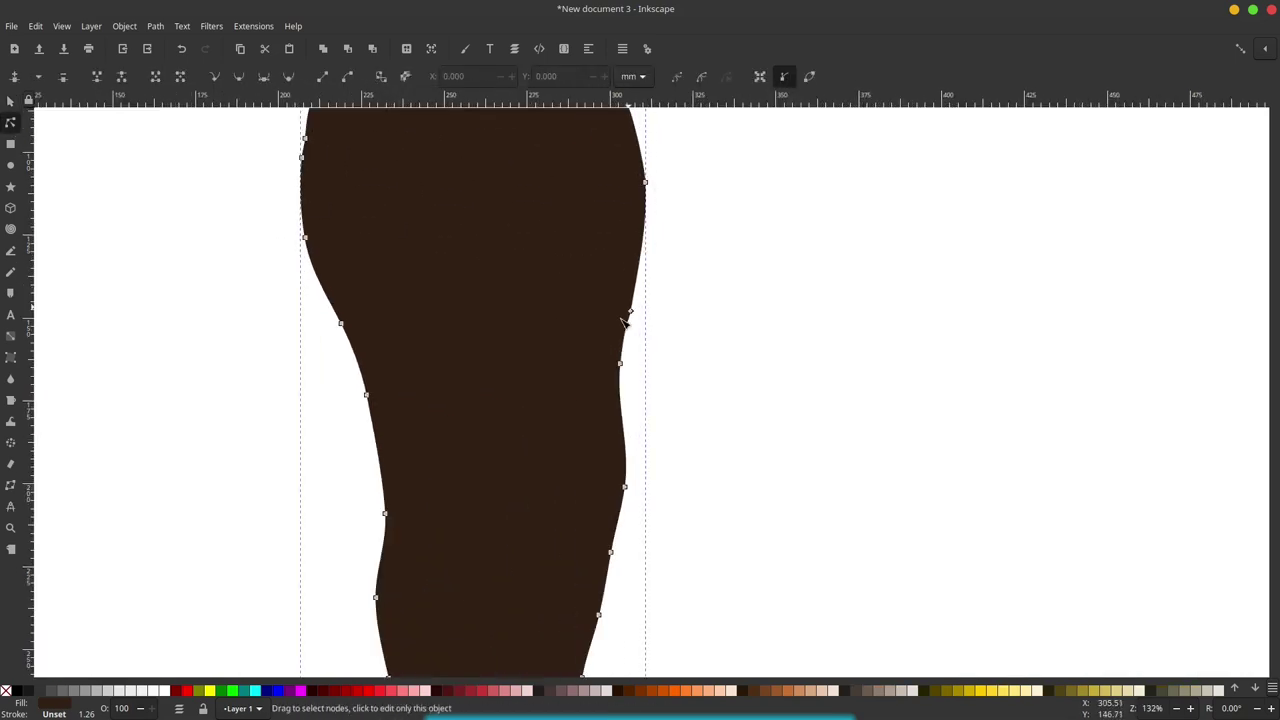
scroll(600, 390, "down", 1)
scroll(560, 470, "down", 2)
scroll(520, 560, "down", 1)
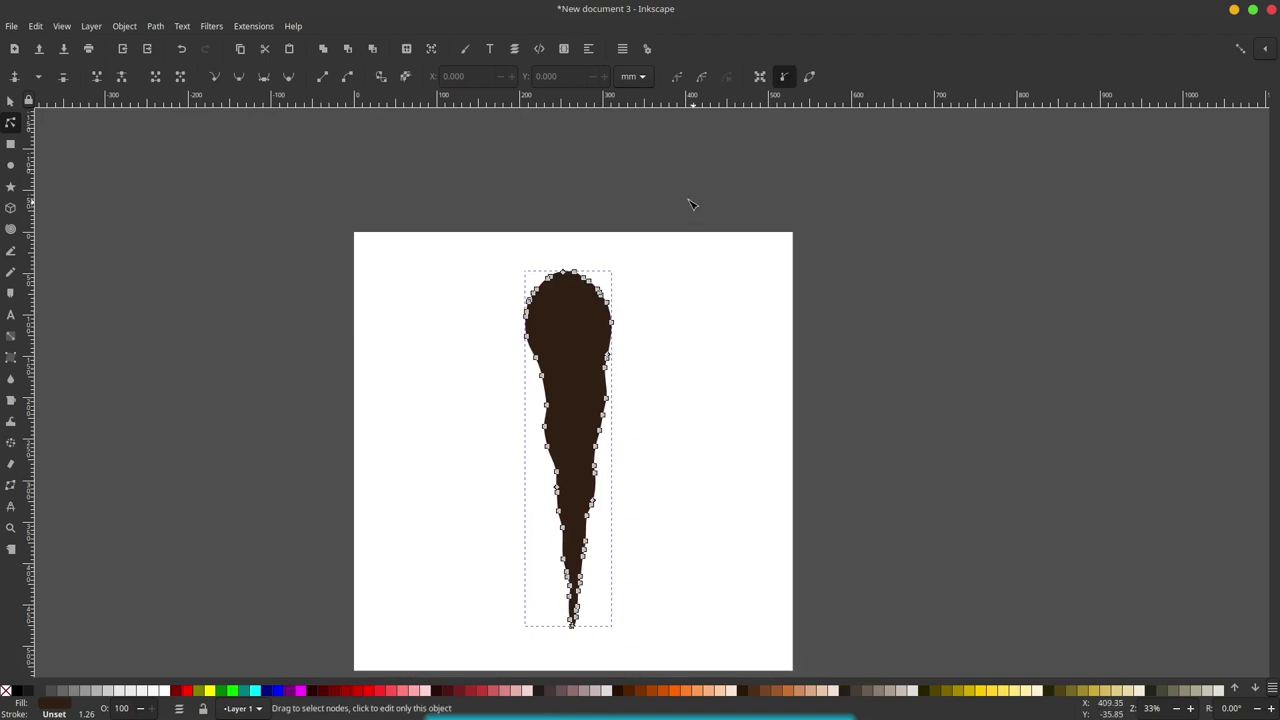
key("ctrl+a")
scroll(586, 363, "up", 1)
scroll(584, 355, "up", 2)
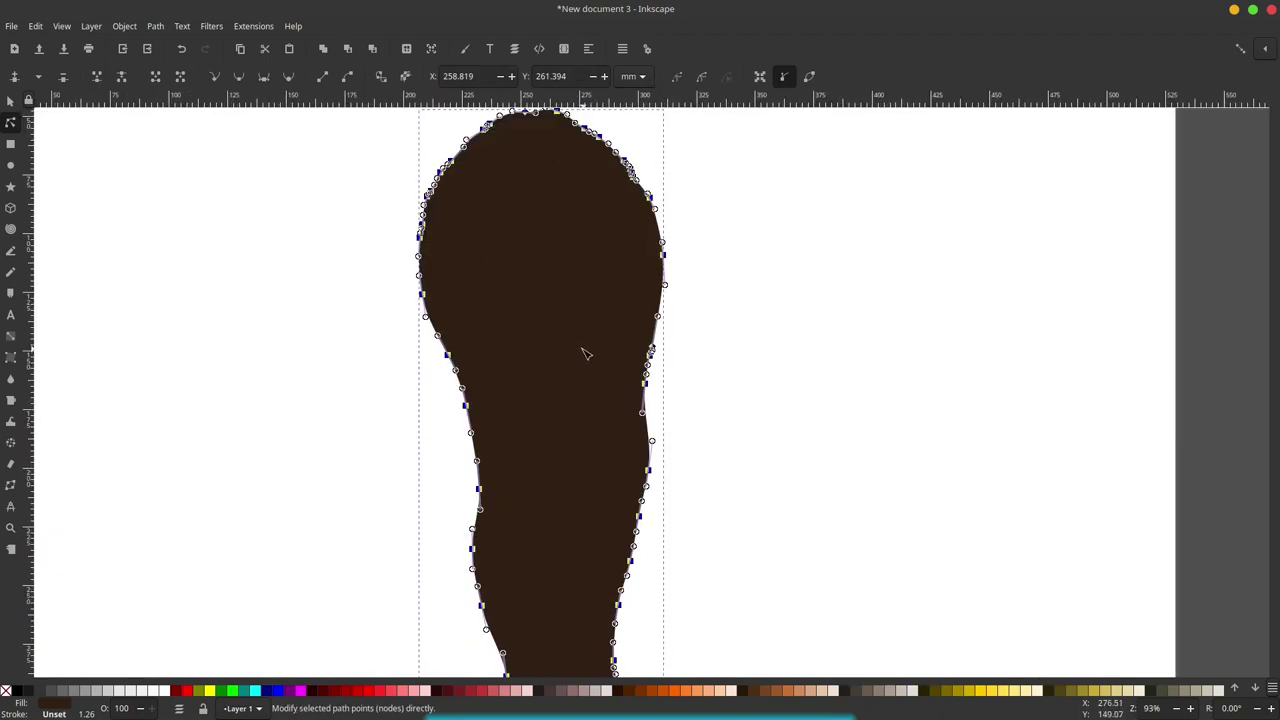
left_click(155, 27)
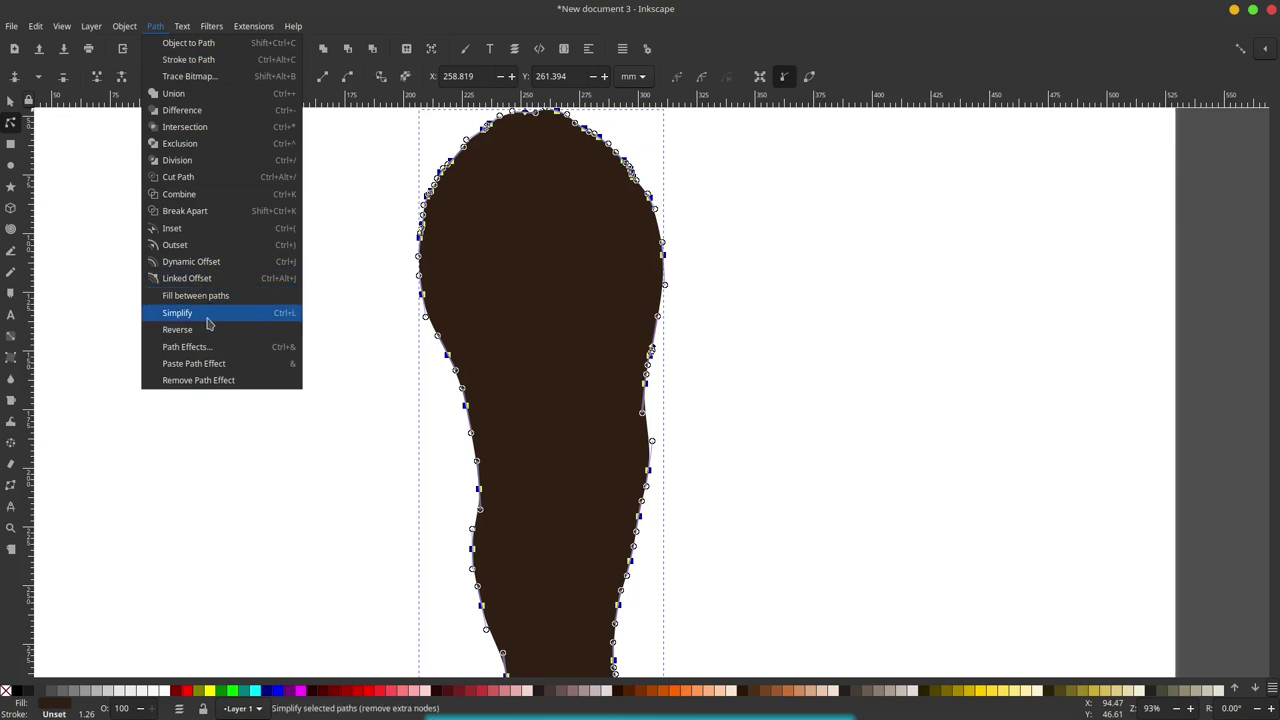
left_click(211, 316)
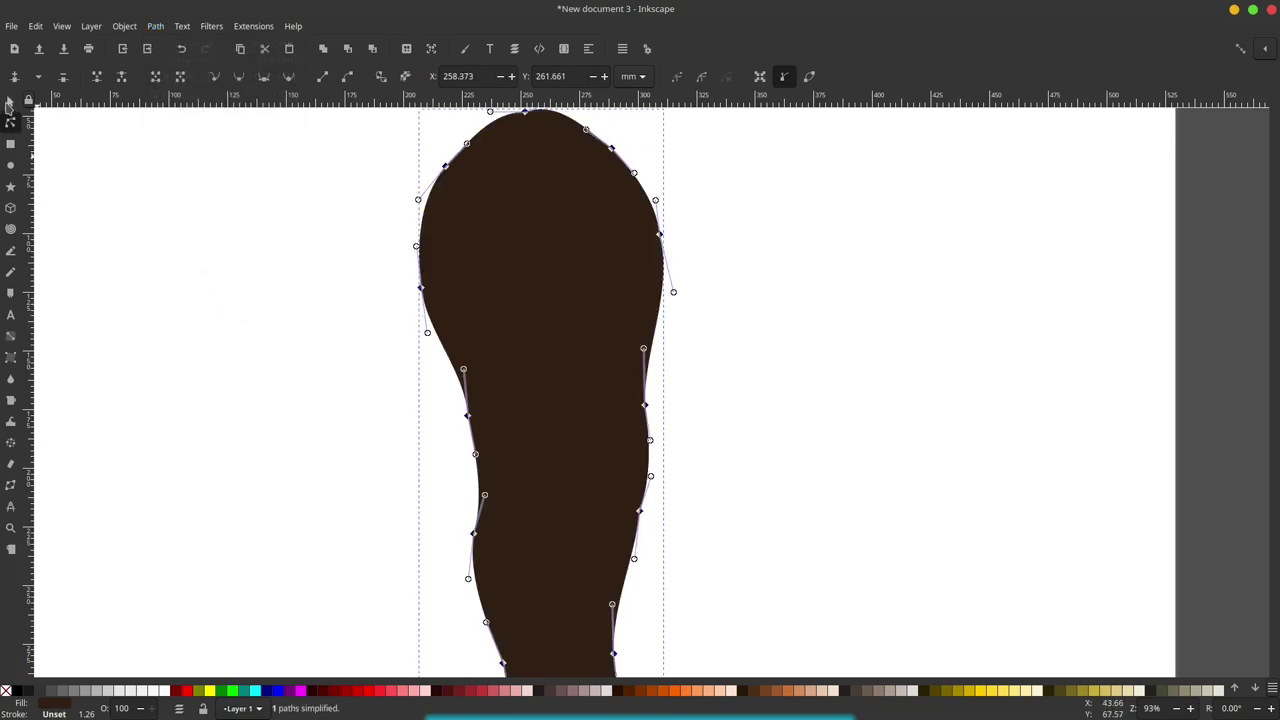
left_click(10, 101)
scroll(606, 358, "down", 2, "ctrl")
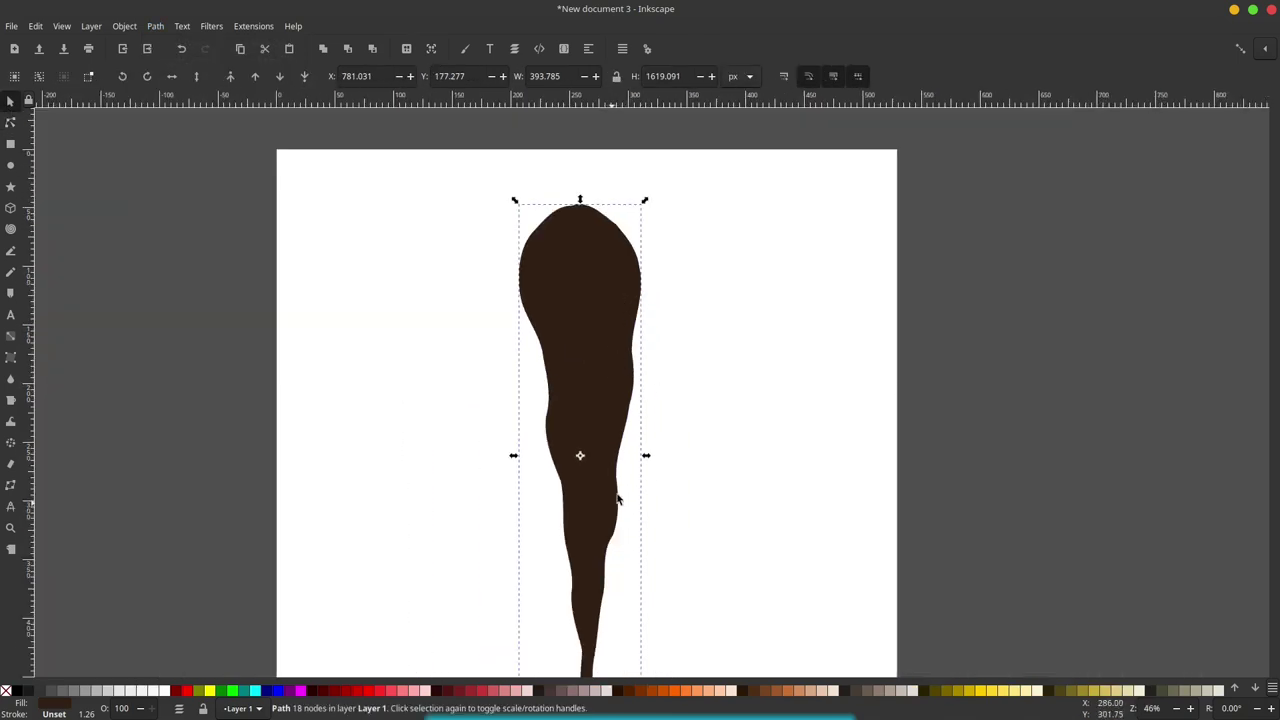
left_click_drag(655, 473, 600, 423)
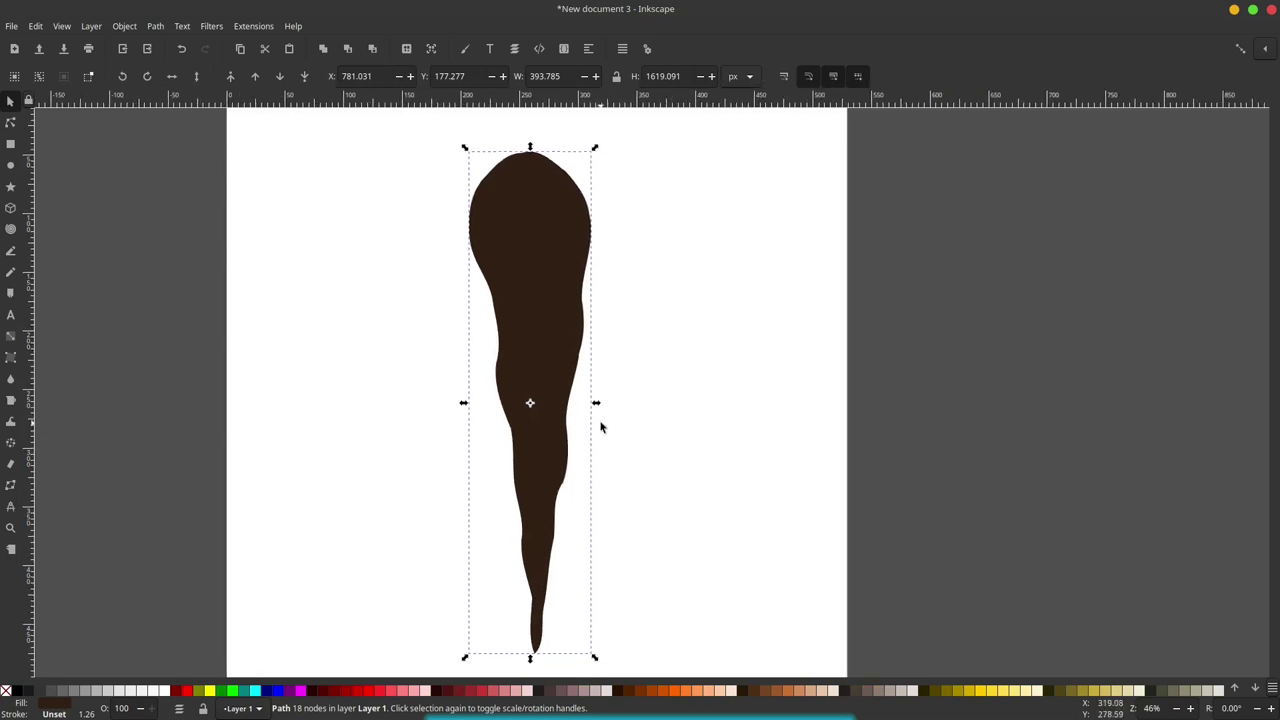
scroll(568, 340, "up", 2)
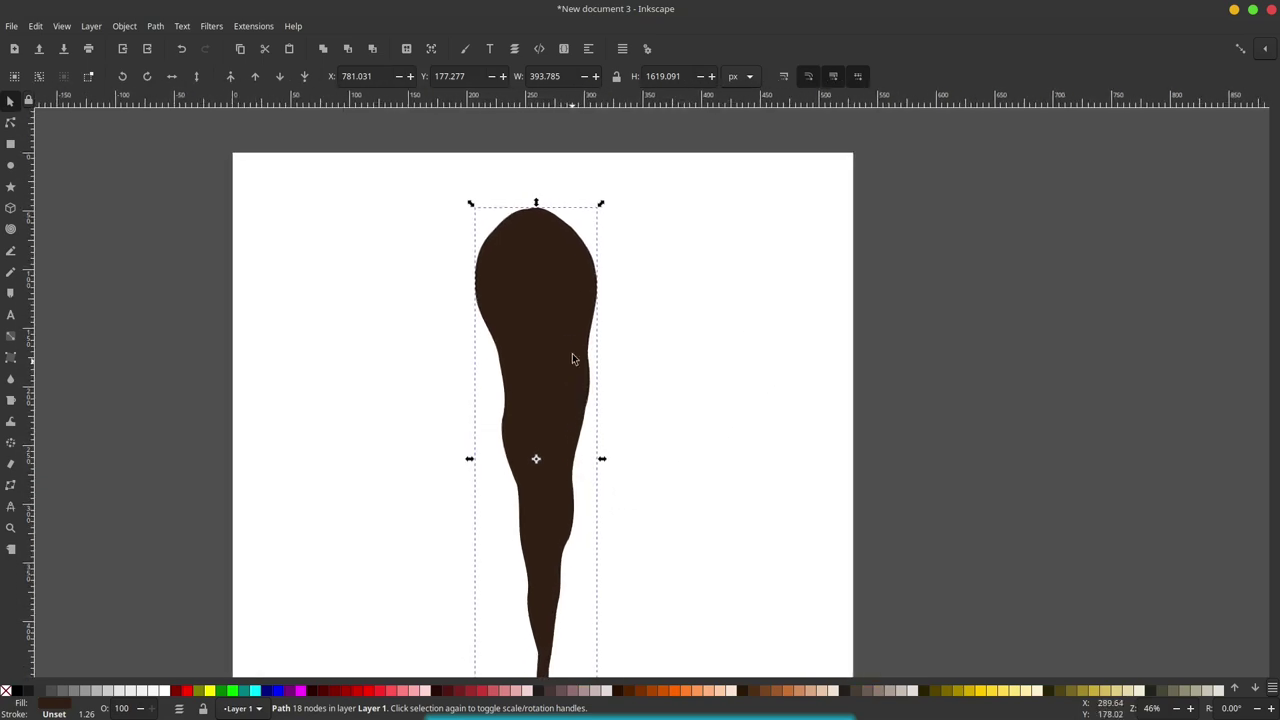
scroll(577, 348, "down", 2)
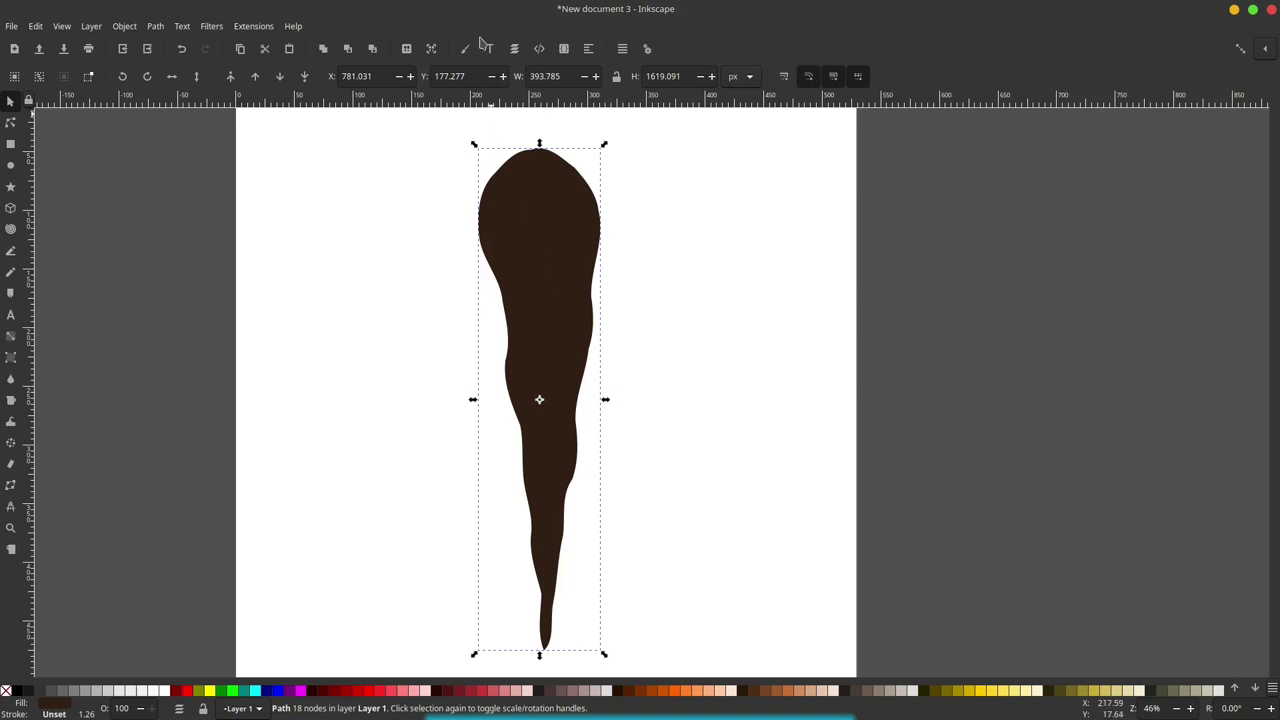
Set the shape's fill to reddish-brown 90431eff on the Fill and Stroke wheel, then deselect it.
left_click(465, 50)
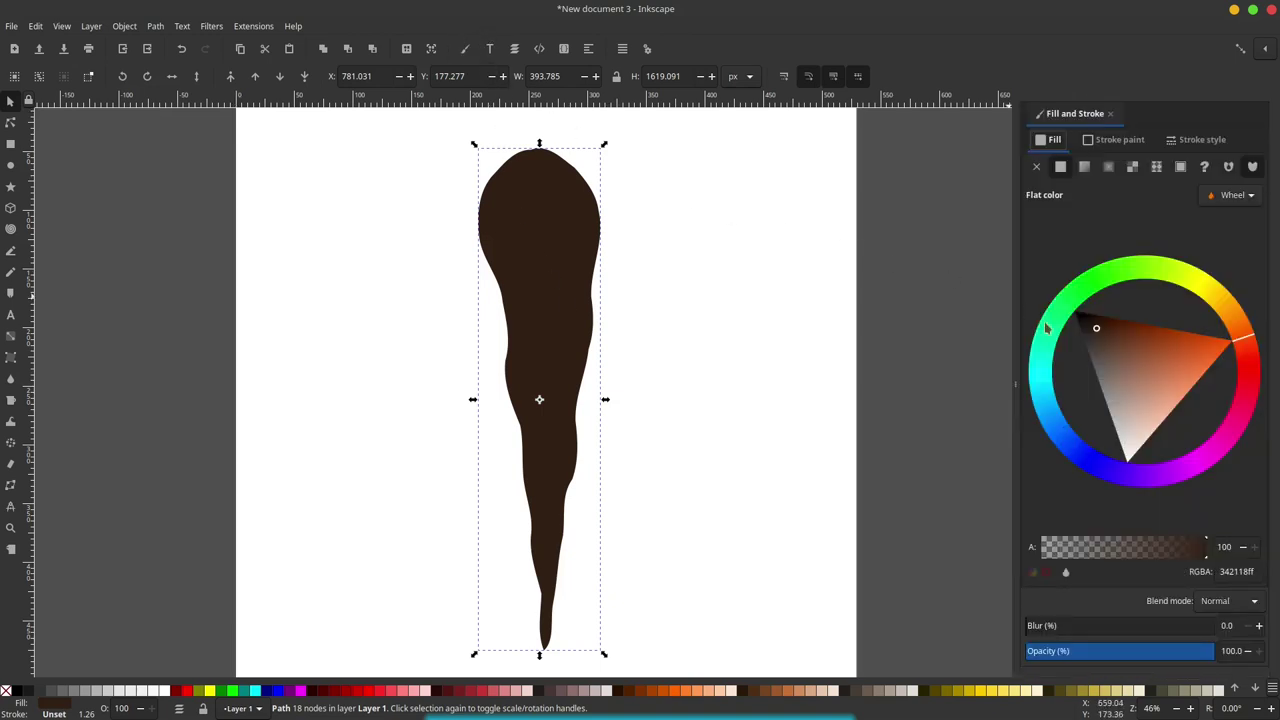
mouse_move(1183, 355)
left_mouse_down()
mouse_move(1180, 338)
mouse_move(1165, 340)
mouse_move(1150, 368)
left_mouse_up()
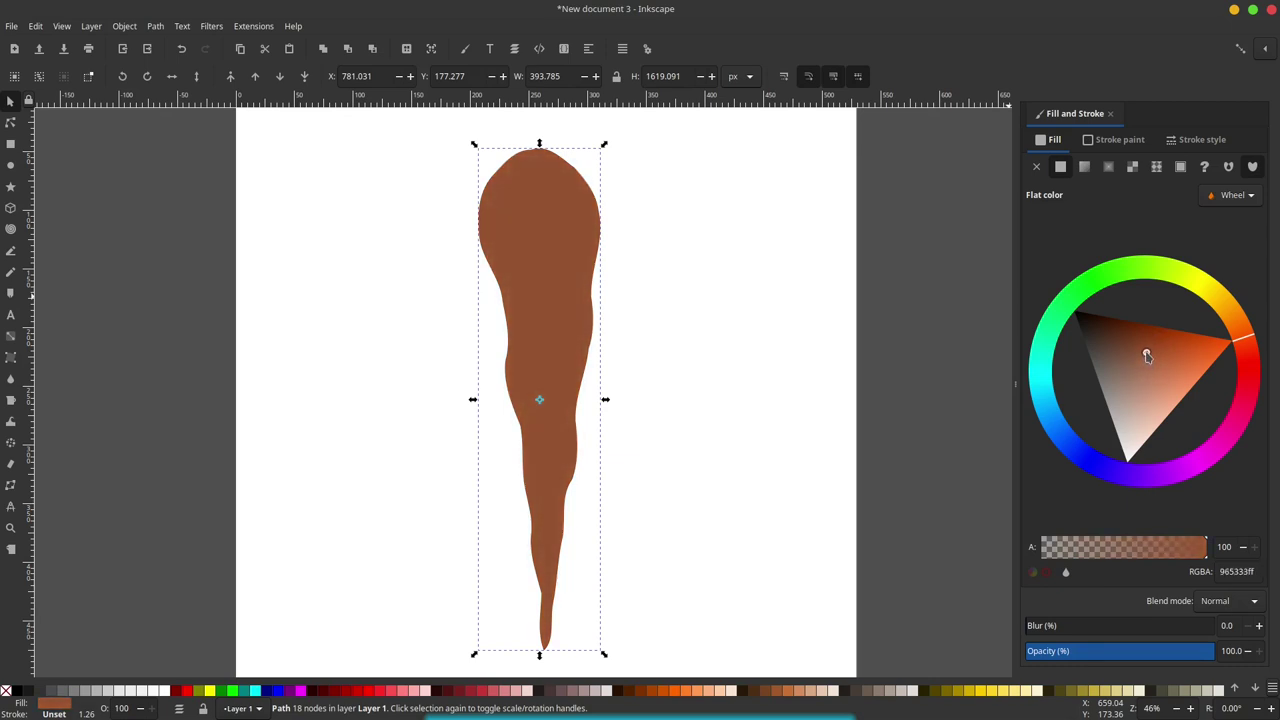
left_click_drag(1147, 356, 1147, 350)
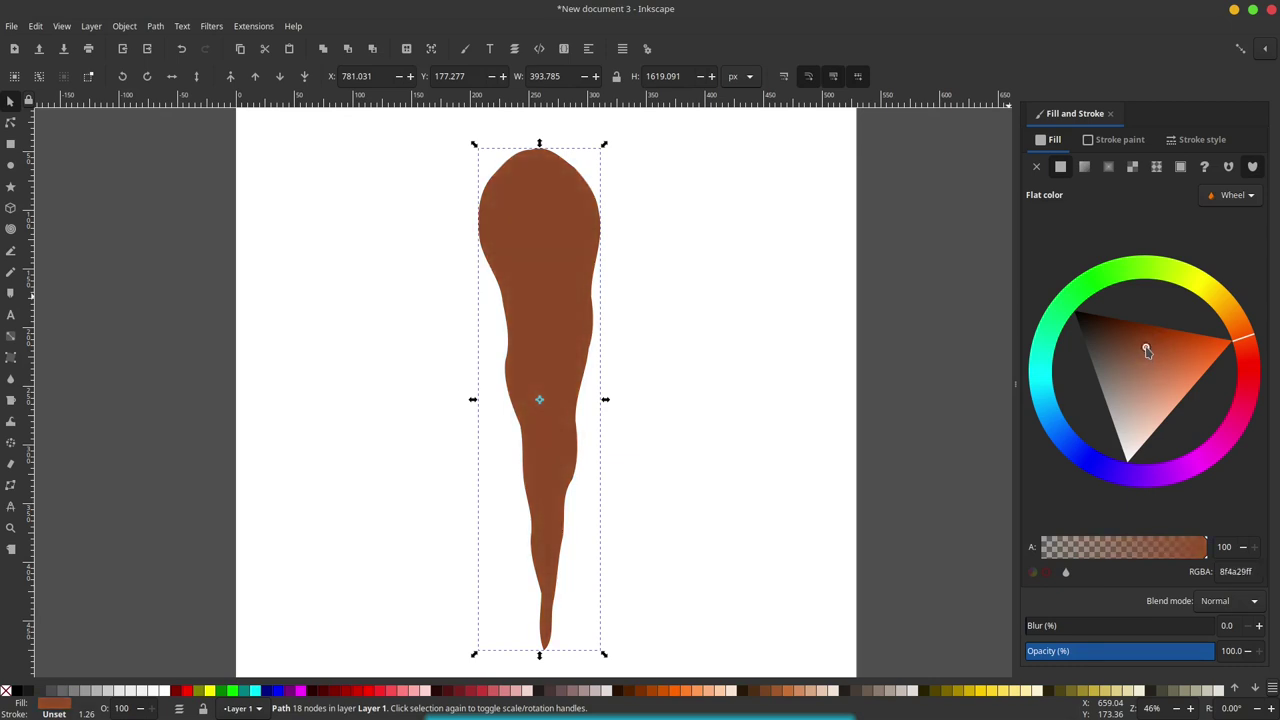
left_click(920, 378)
scroll(395, 285, "down", 1)
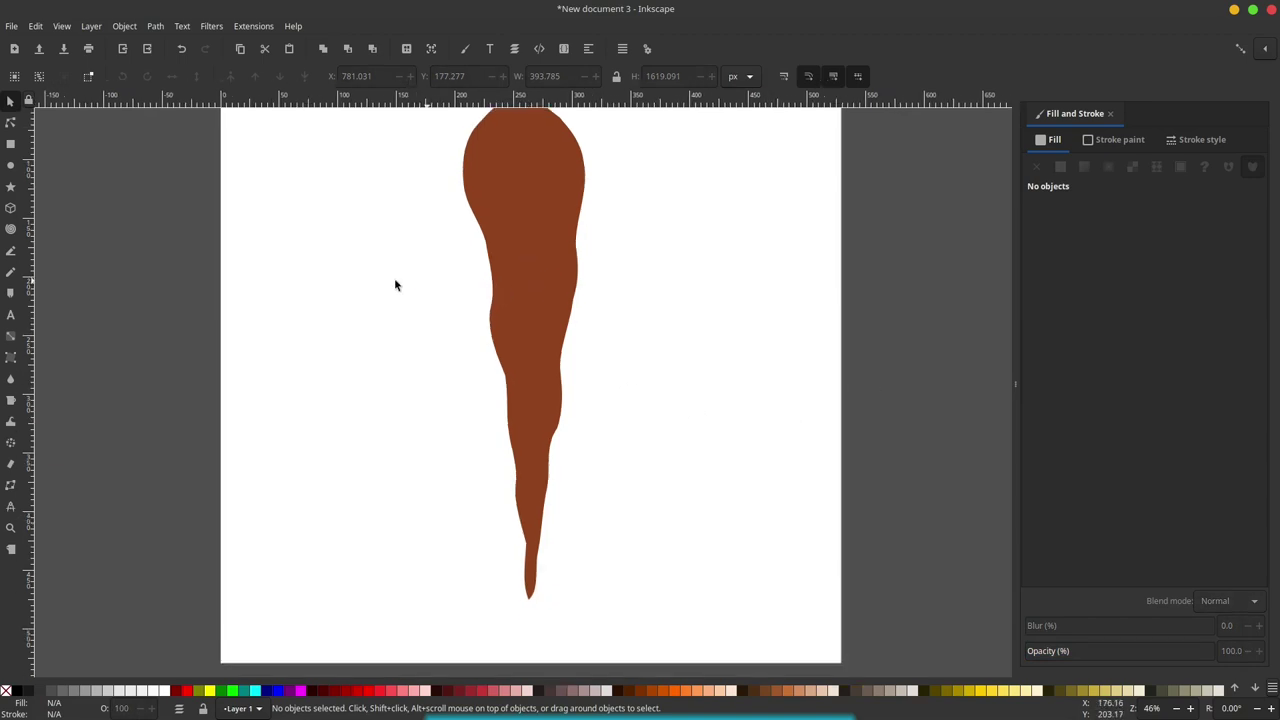
left_click(11, 274)
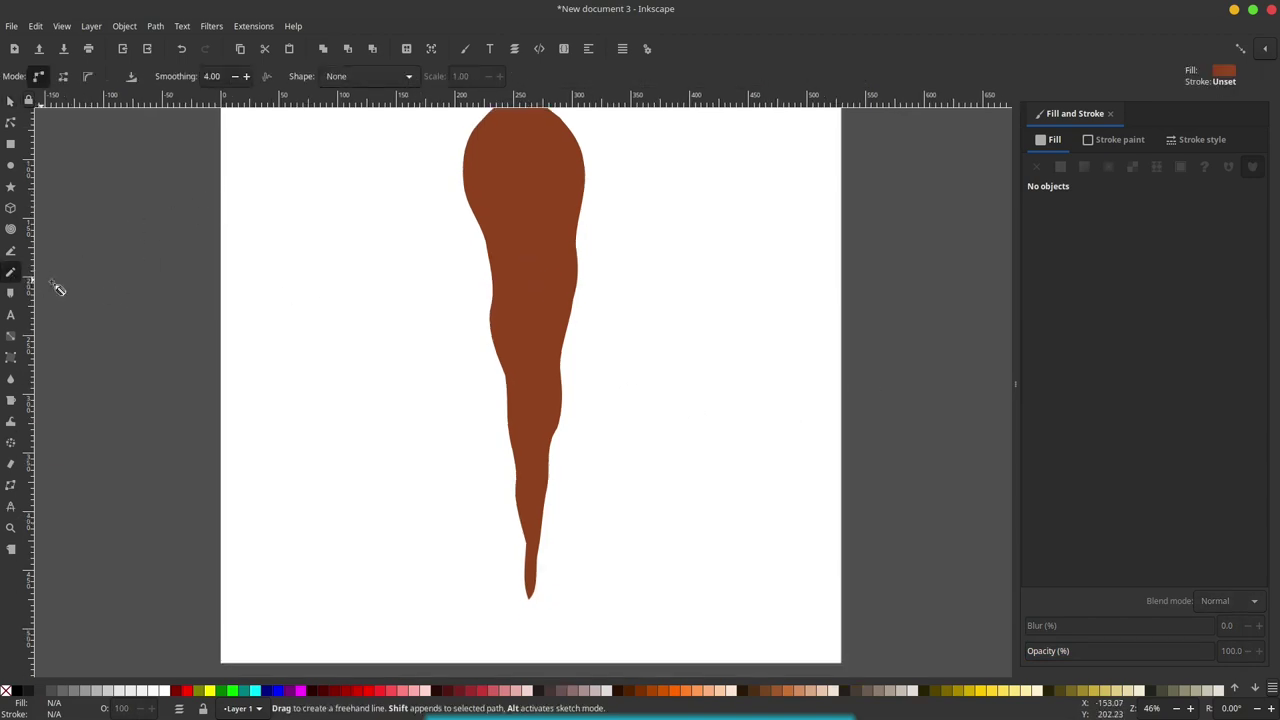
scroll(432, 294, "up", 1)
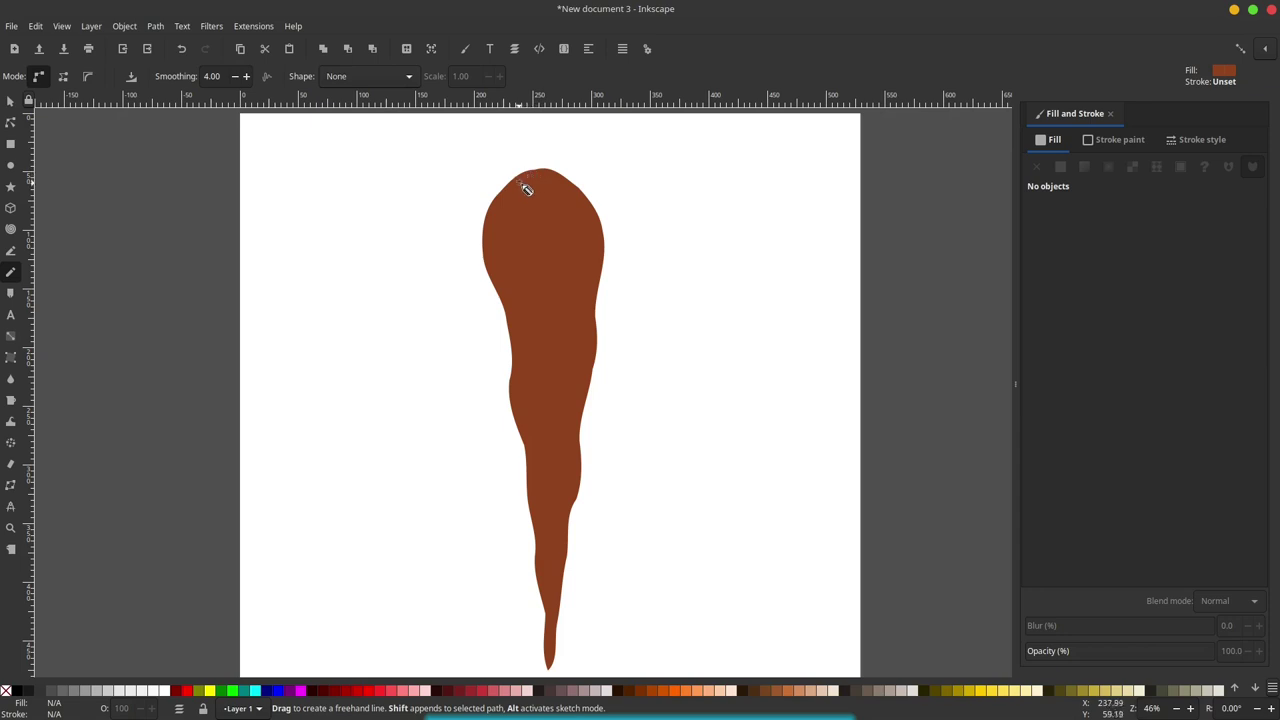
Draw two wavy stripes inside the body, filling them lighter b24917ff and c45b29ff.
mouse_move(527, 189)
left_mouse_down()
mouse_move(555, 665)
mouse_move(592, 248)
mouse_move(576, 193)
mouse_move(557, 175)
mouse_move(530, 178)
left_mouse_up()
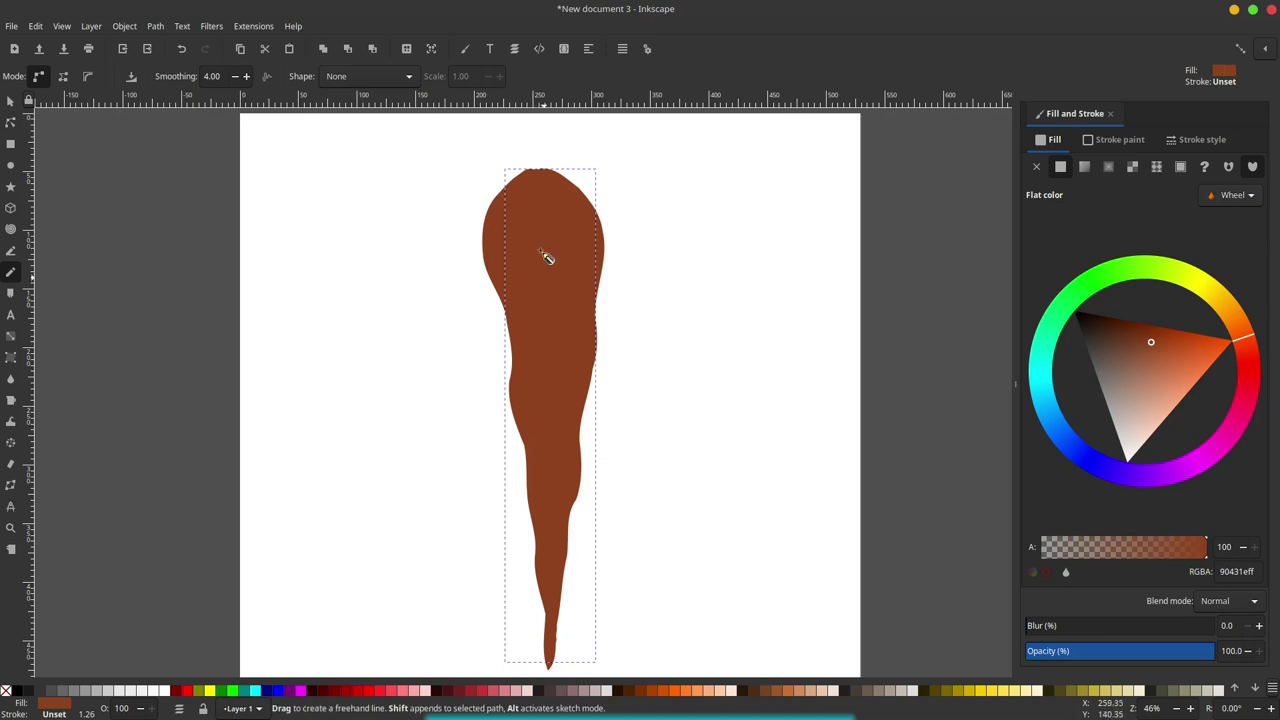
mouse_move(1153, 345)
left_mouse_down()
mouse_move(1160, 337)
mouse_move(1149, 337)
mouse_move(1165, 352)
mouse_move(1168, 340)
mouse_move(1162, 354)
mouse_move(1180, 336)
mouse_move(1175, 347)
left_mouse_up()
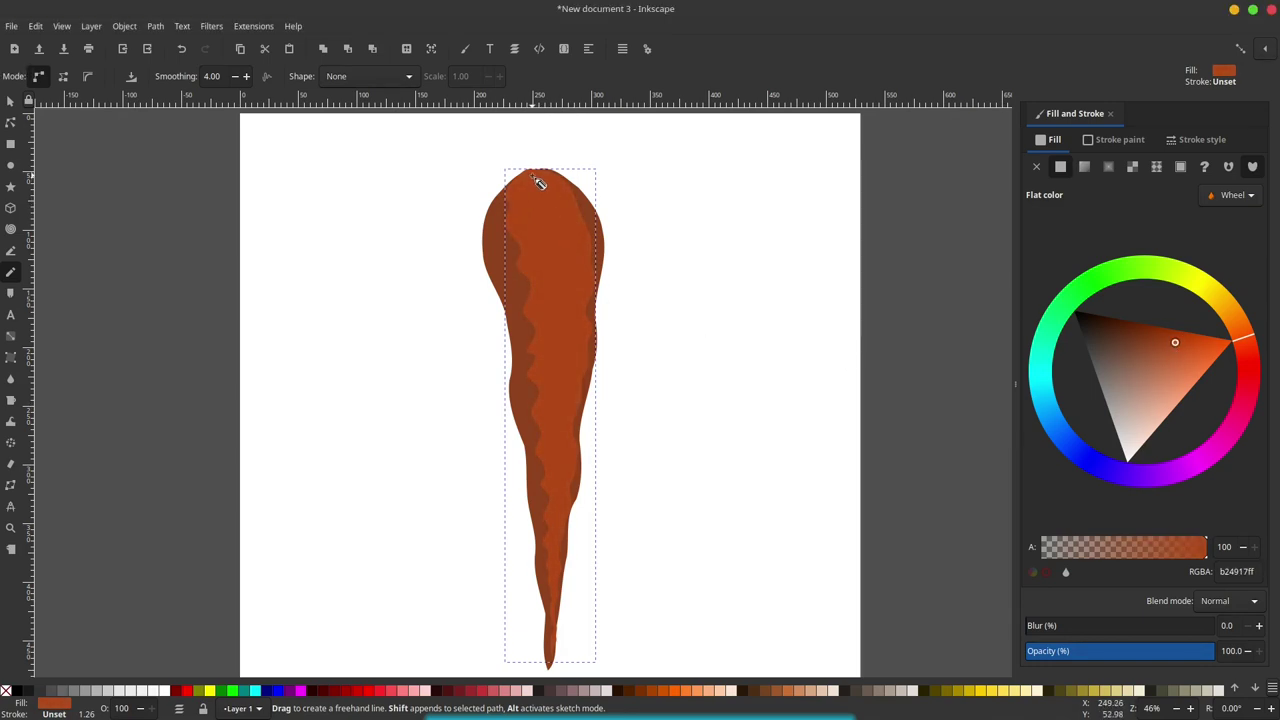
mouse_move(540, 195)
left_mouse_down()
mouse_move(560, 543)
mouse_move(580, 343)
mouse_move(572, 262)
left_mouse_up()
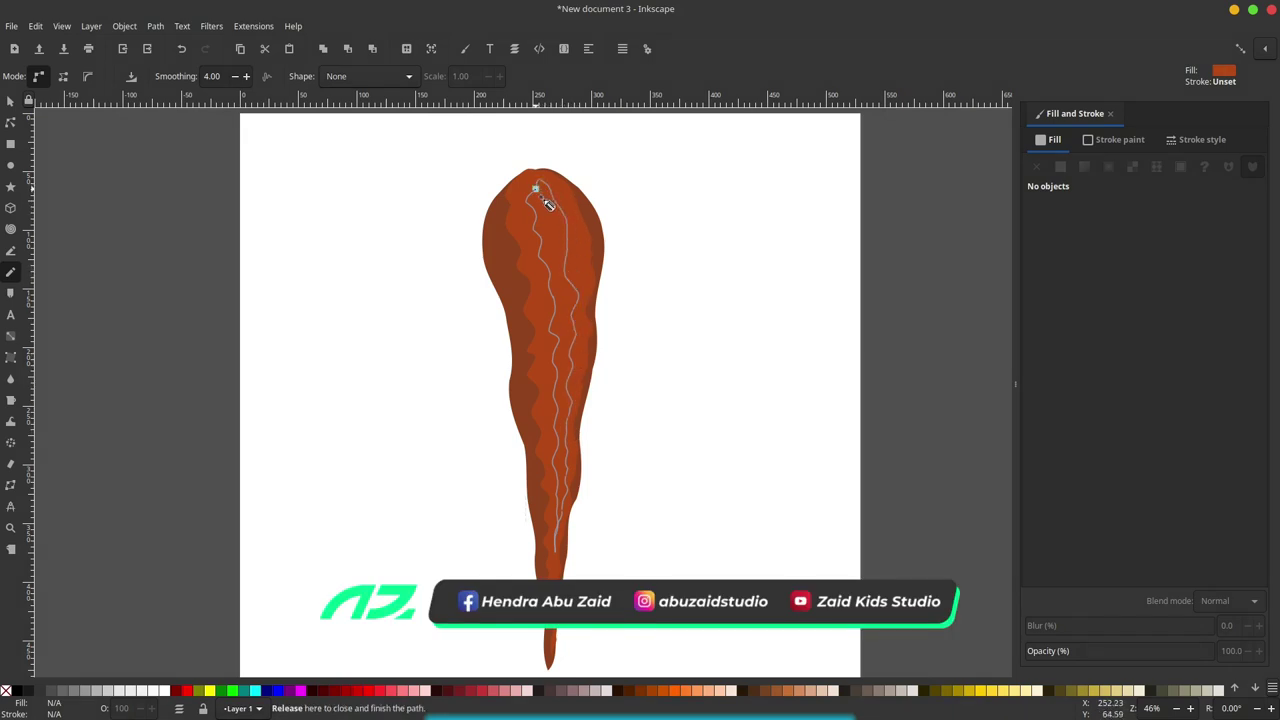
left_click_drag(541, 191, 537, 194)
left_click_drag(1136, 366, 1180, 354)
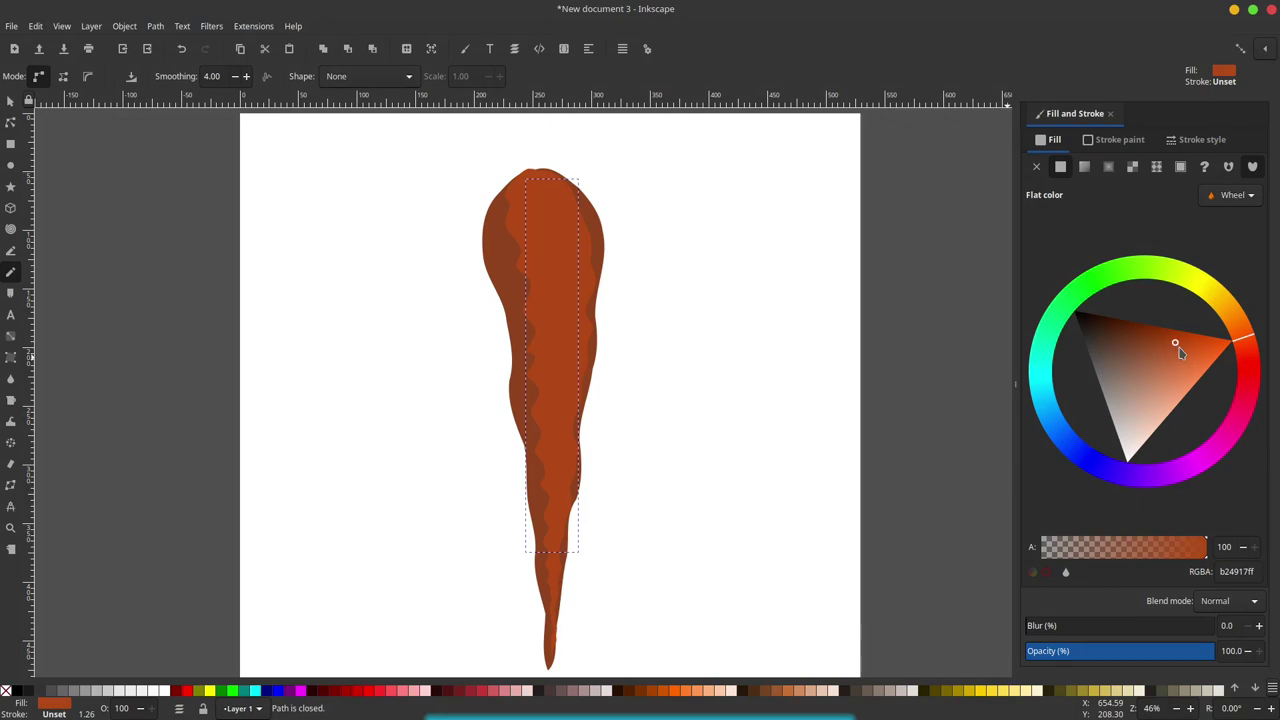
Select the outer brown shape and give it a flat black 000000ff stroke.
left_click(10, 101)
left_click(454, 332)
scroll(617, 281, "down", 2)
scroll(617, 281, "down", 3)
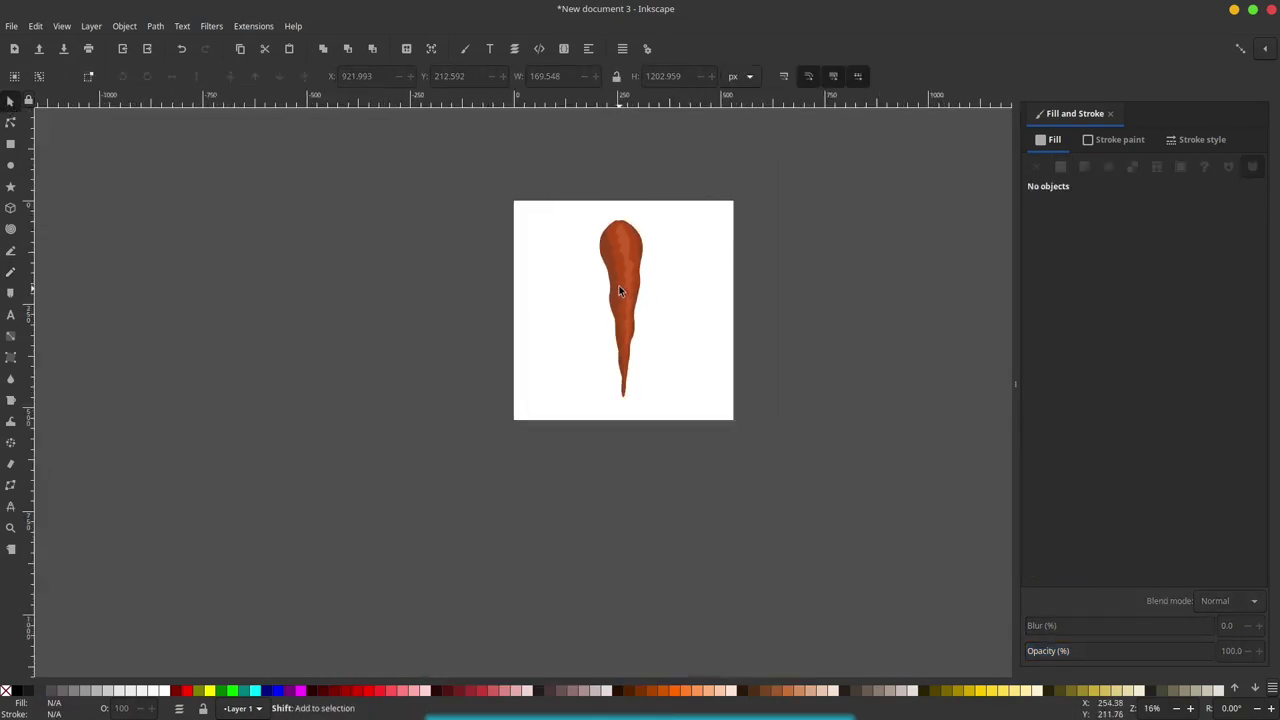
scroll(563, 440, "up", 2)
scroll(553, 383, "up", 1)
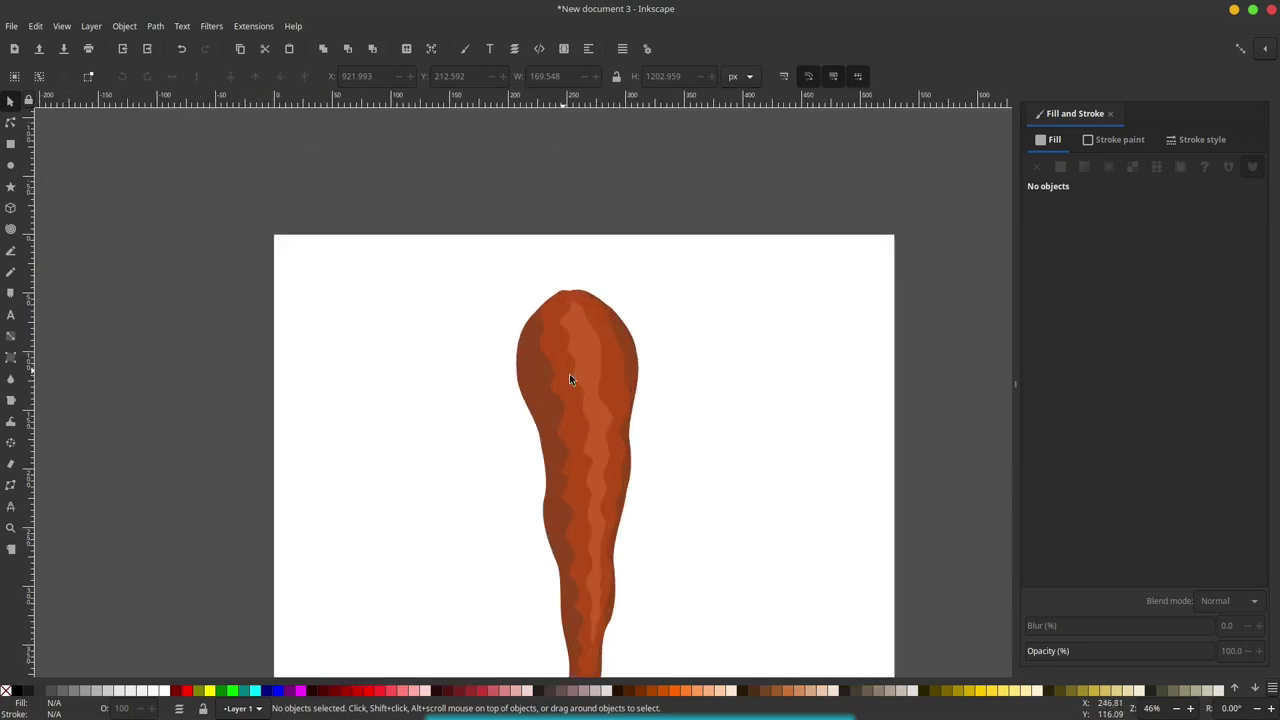
scroll(569, 374, "right", 2)
scroll(545, 356, "down", 1)
left_click(578, 298)
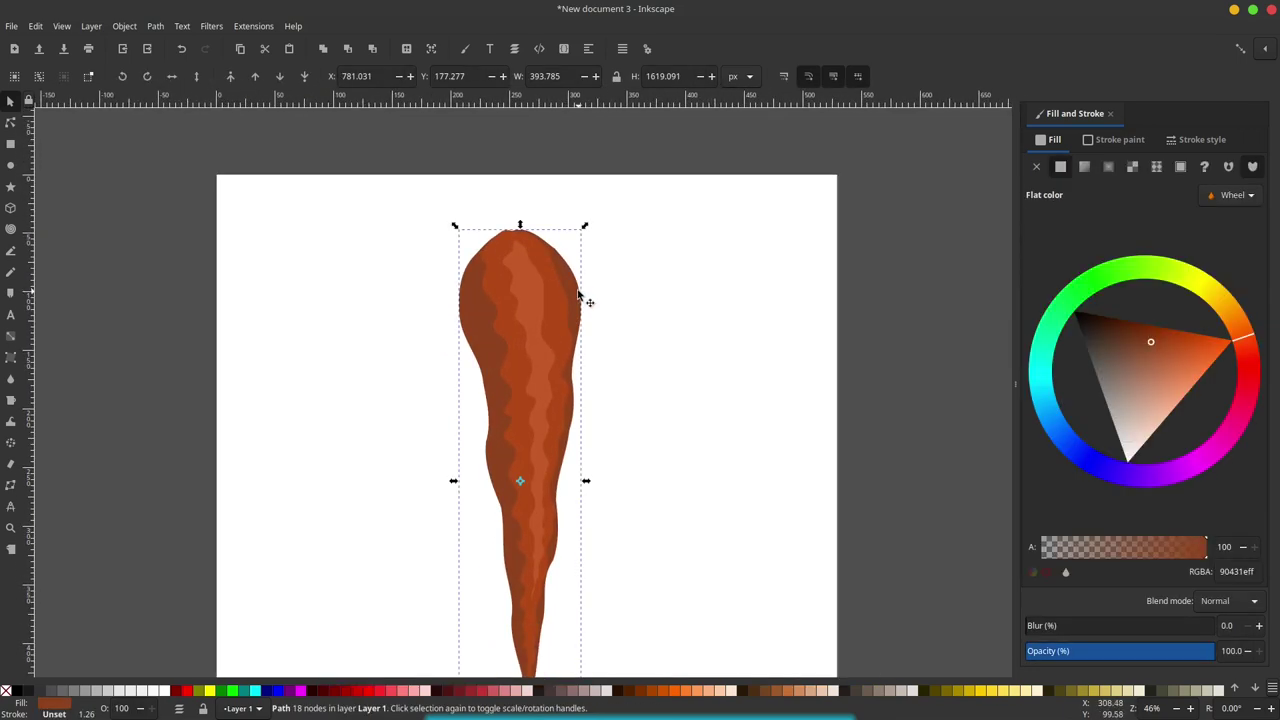
scroll(586, 300, "up", 2)
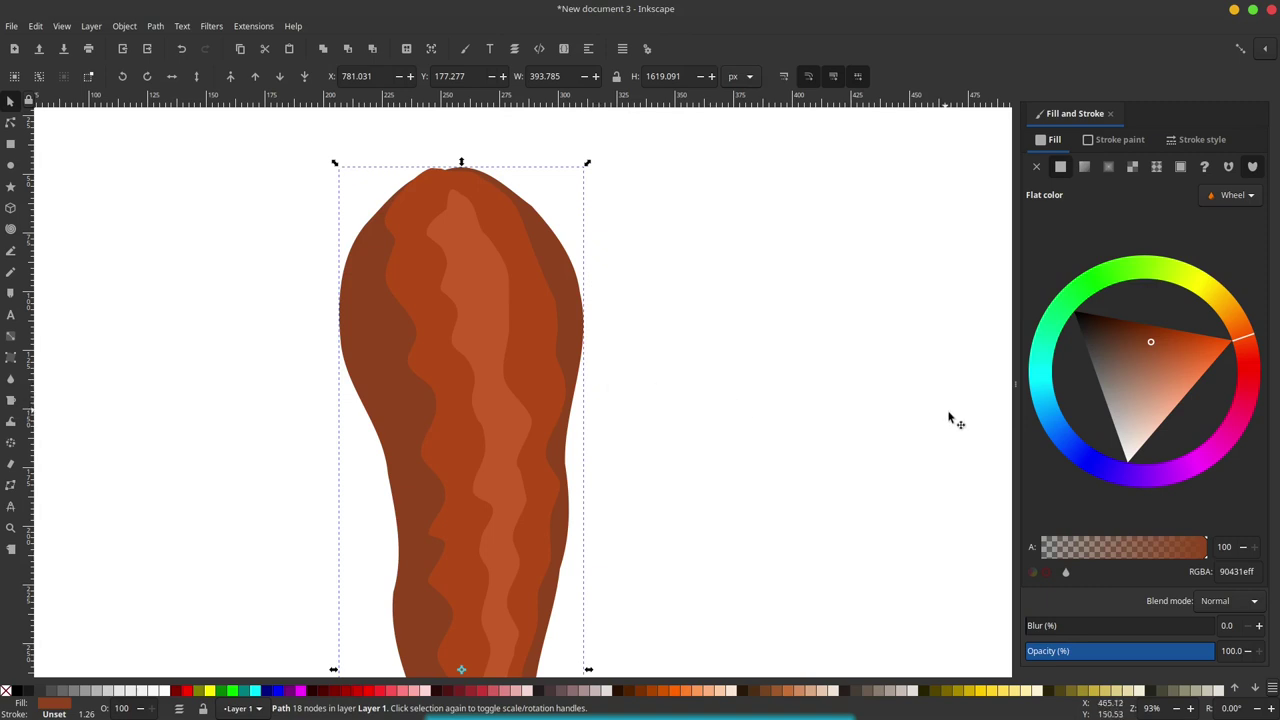
left_click(1121, 141)
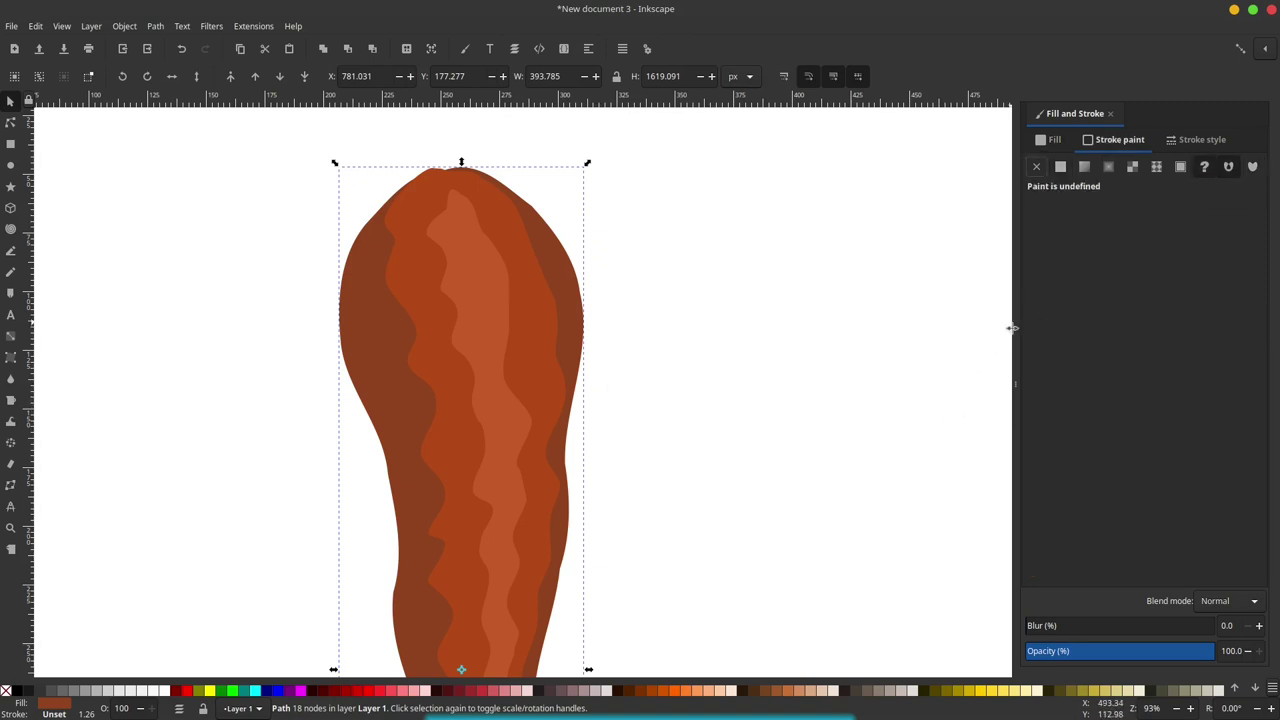
left_click(1060, 170)
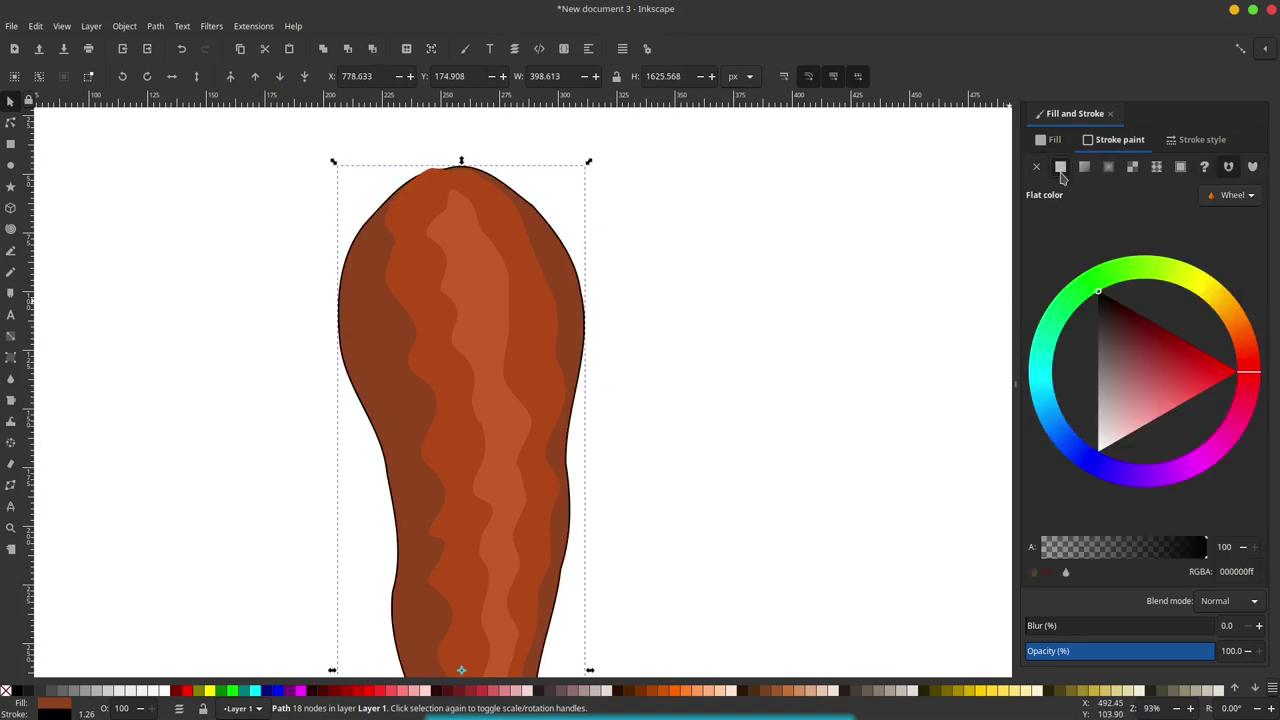
left_click(1218, 141)
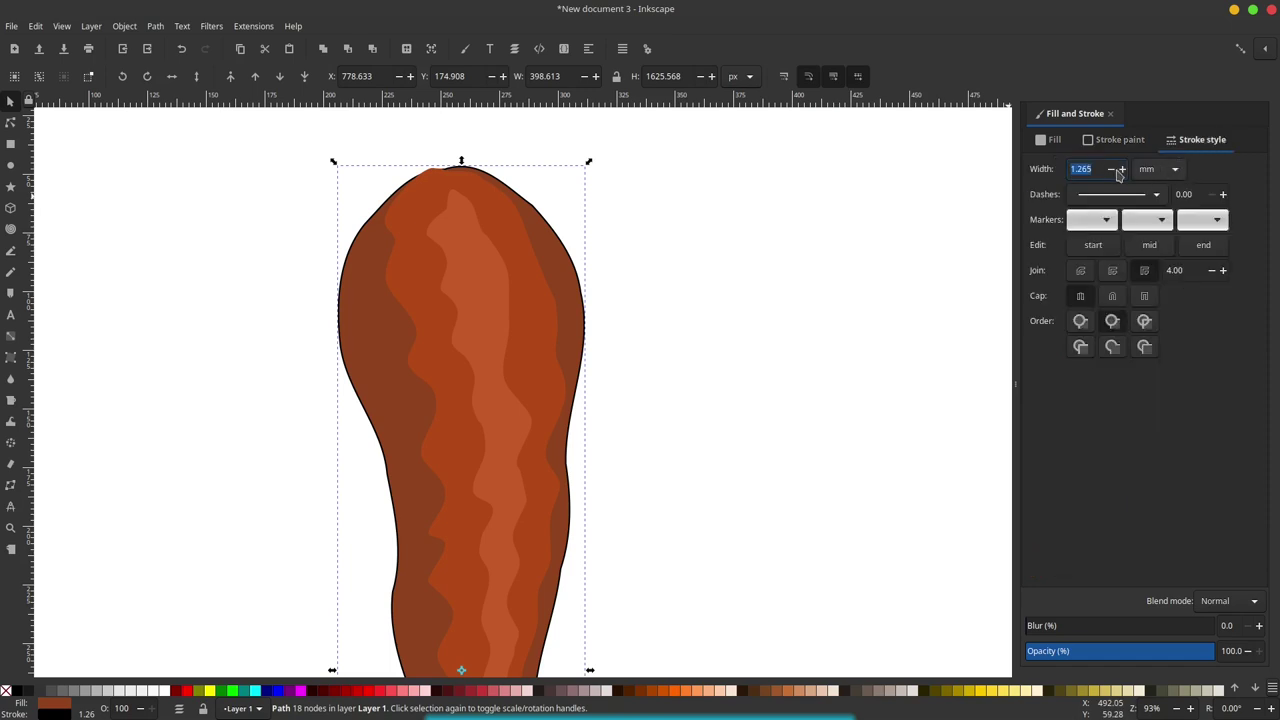
Set the outline width unit to px and raise the width from 7 to 15 px.
left_click(1163, 177)
left_click(1164, 190)
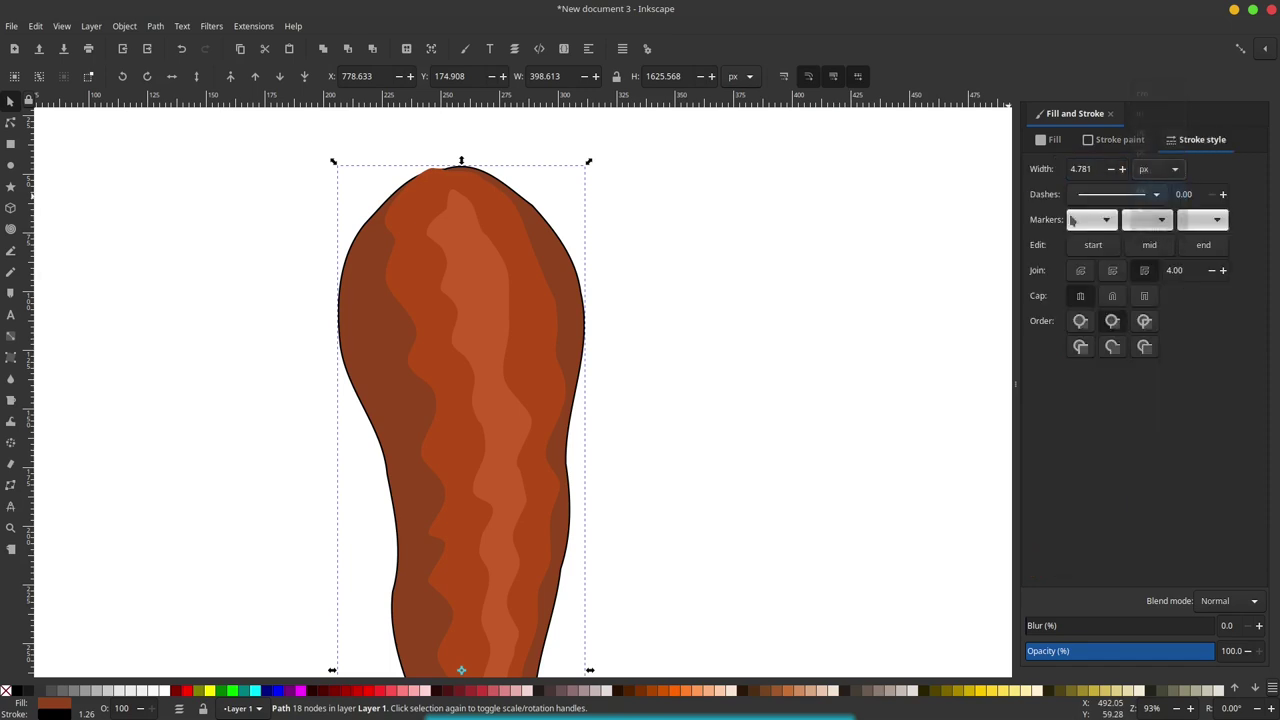
left_click(1089, 170)
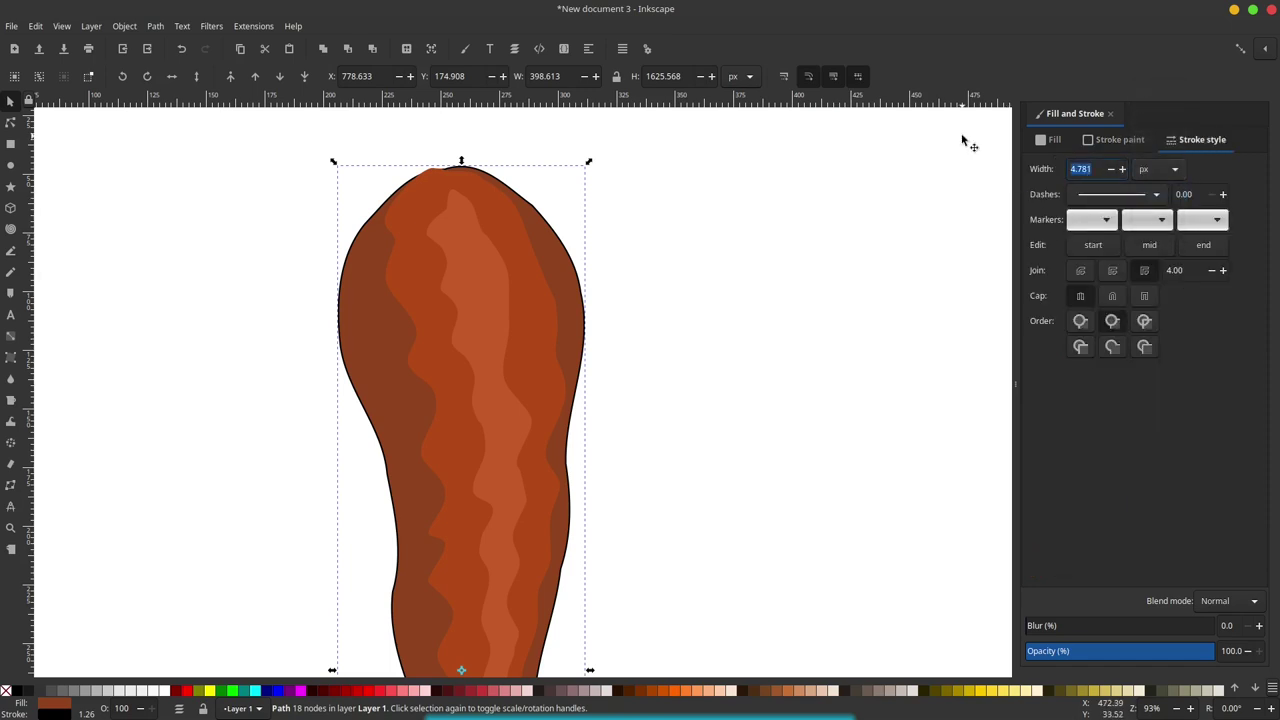
type("7")
key("Return")
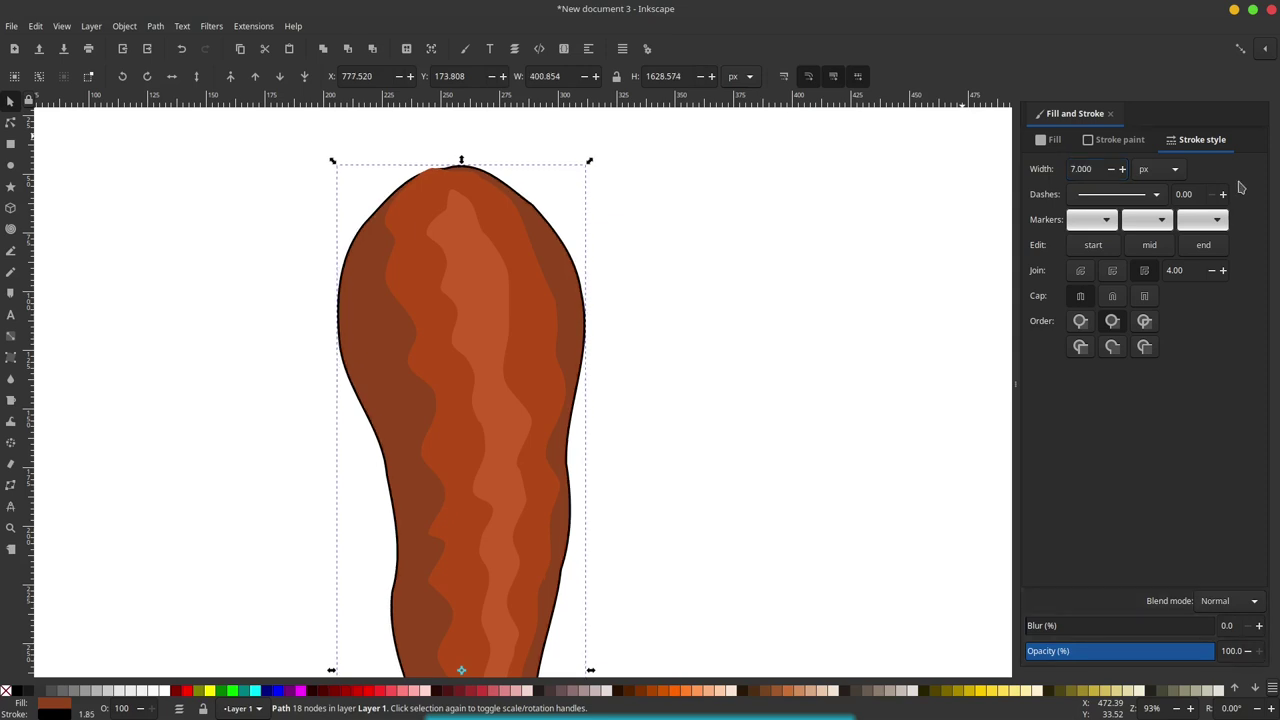
left_click_drag(1098, 171, 1040, 176)
type("5")
key("Return")
scroll(588, 336, "up", 1)
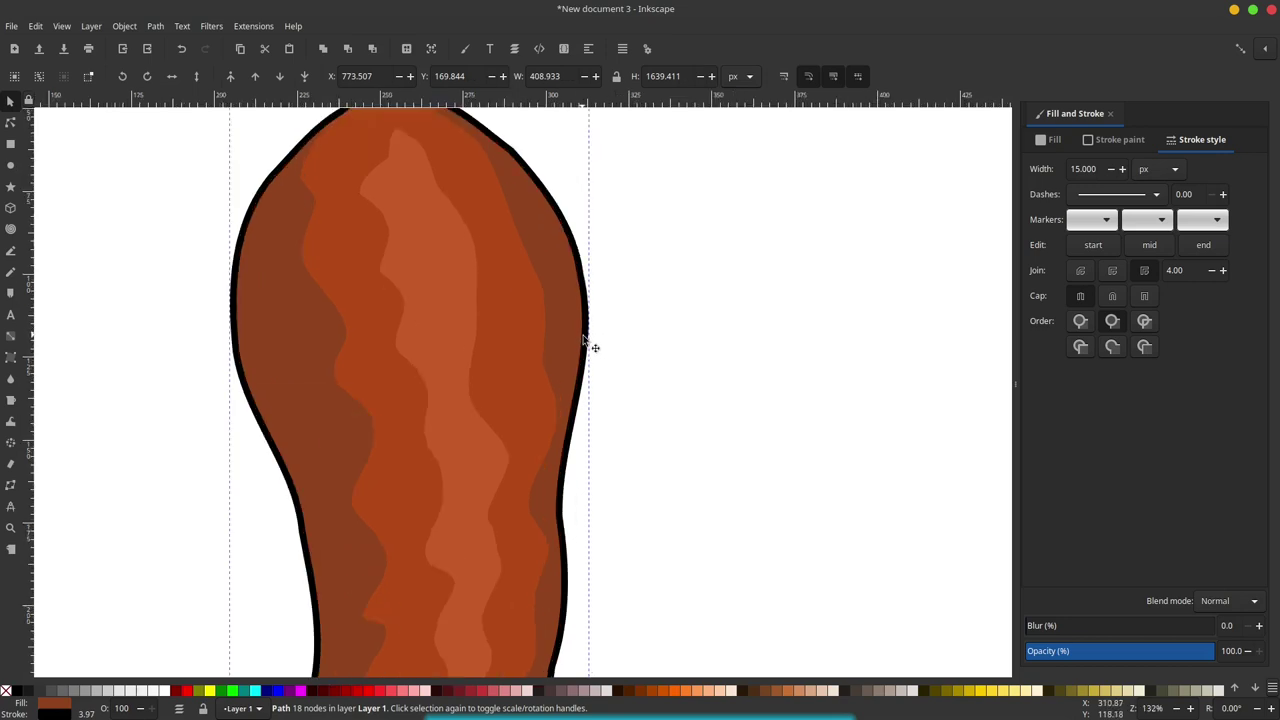
scroll(588, 336, "up", 2)
scroll(588, 336, "up", 2)
scroll(588, 336, "up", 2)
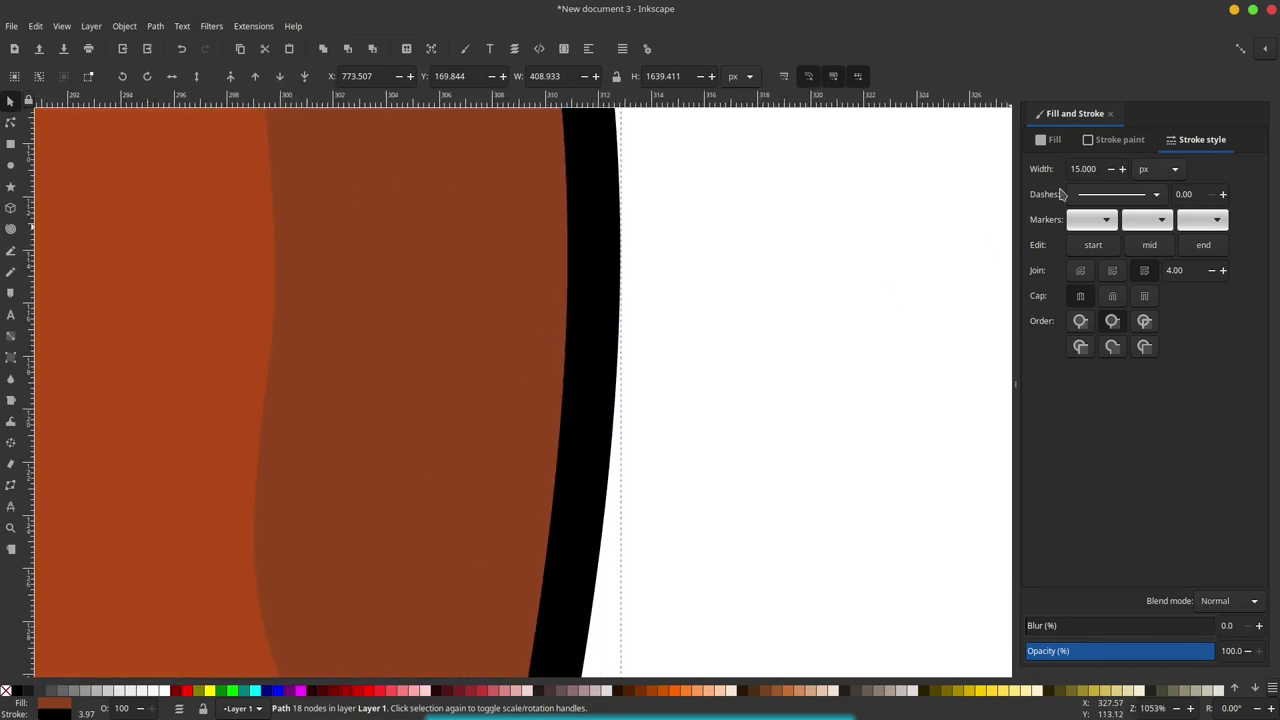
left_click(1055, 140)
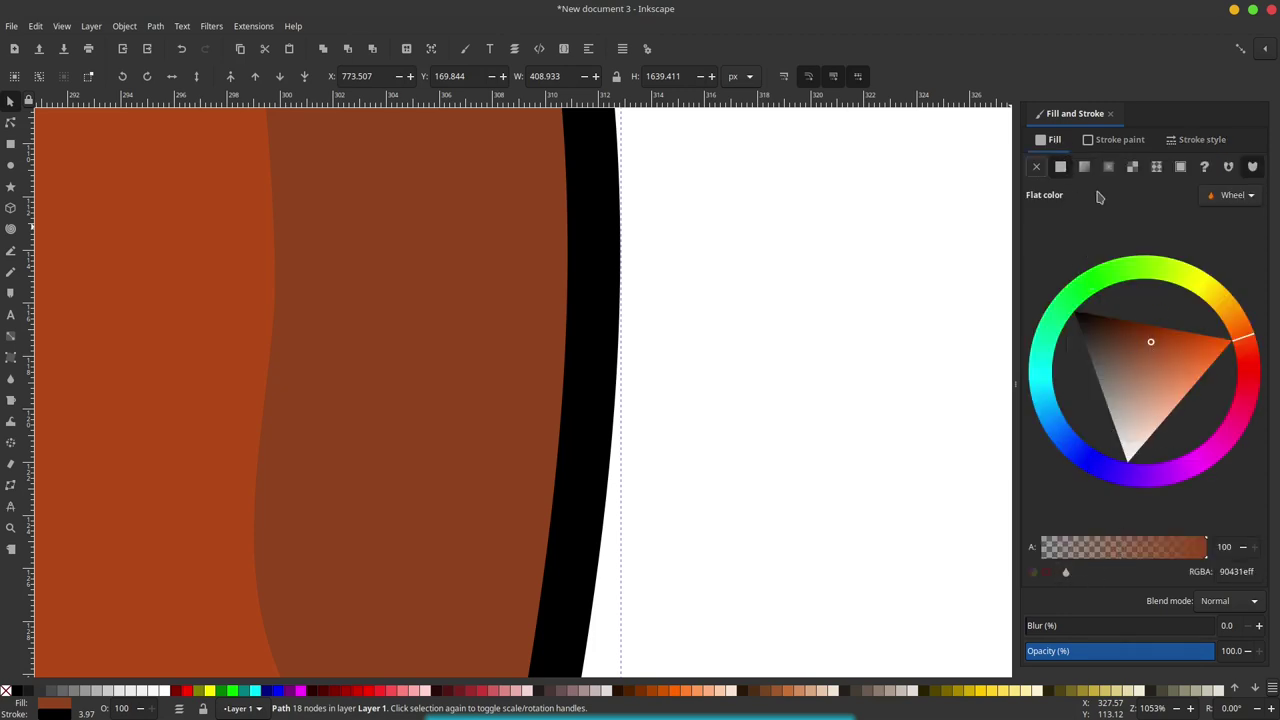
Recolour the outline to dark brown 4f2f20ff by picking the shape's brown and darkening it.
left_click(1120, 142)
left_click(1062, 168)
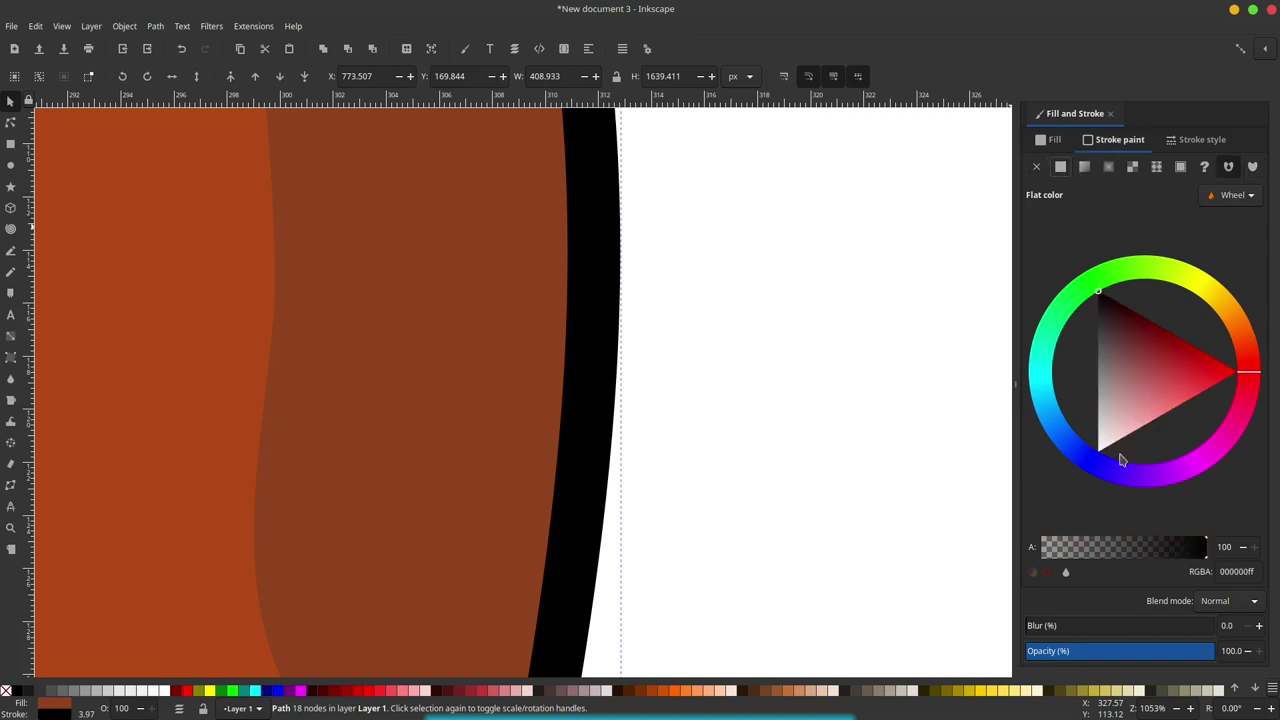
left_click(1065, 572)
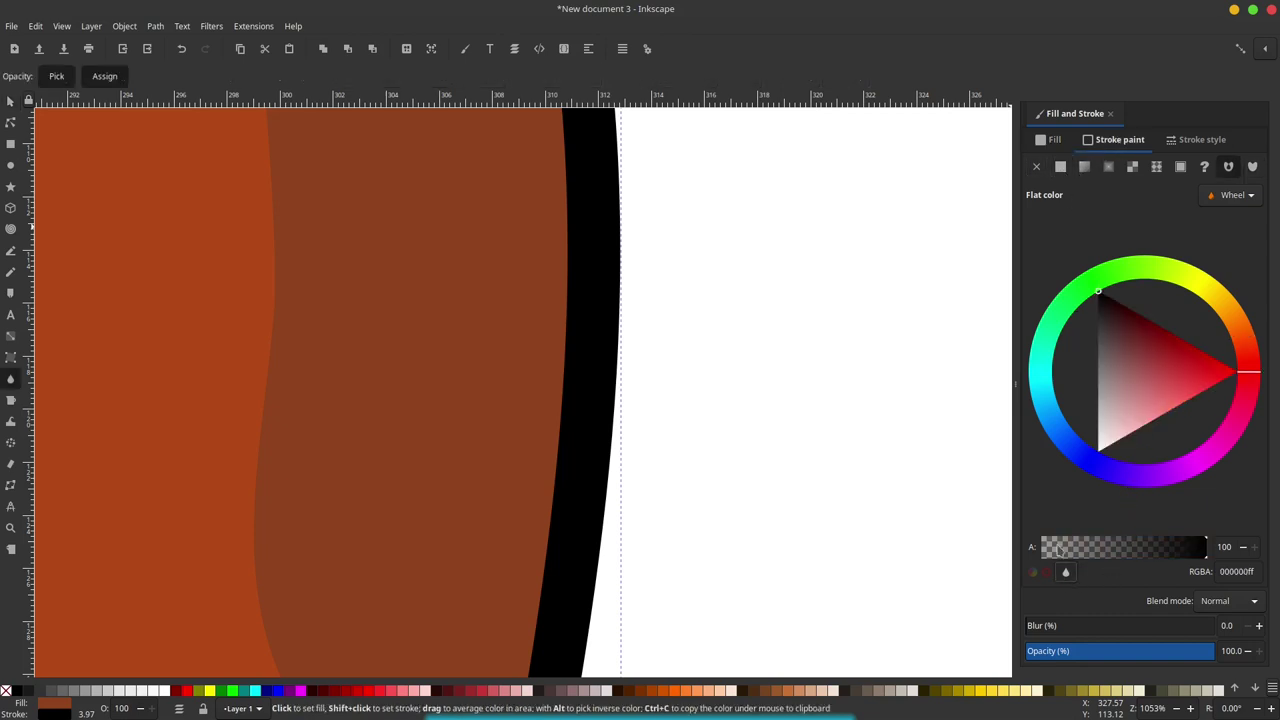
left_click(486, 349)
left_click_drag(1149, 345, 1109, 335)
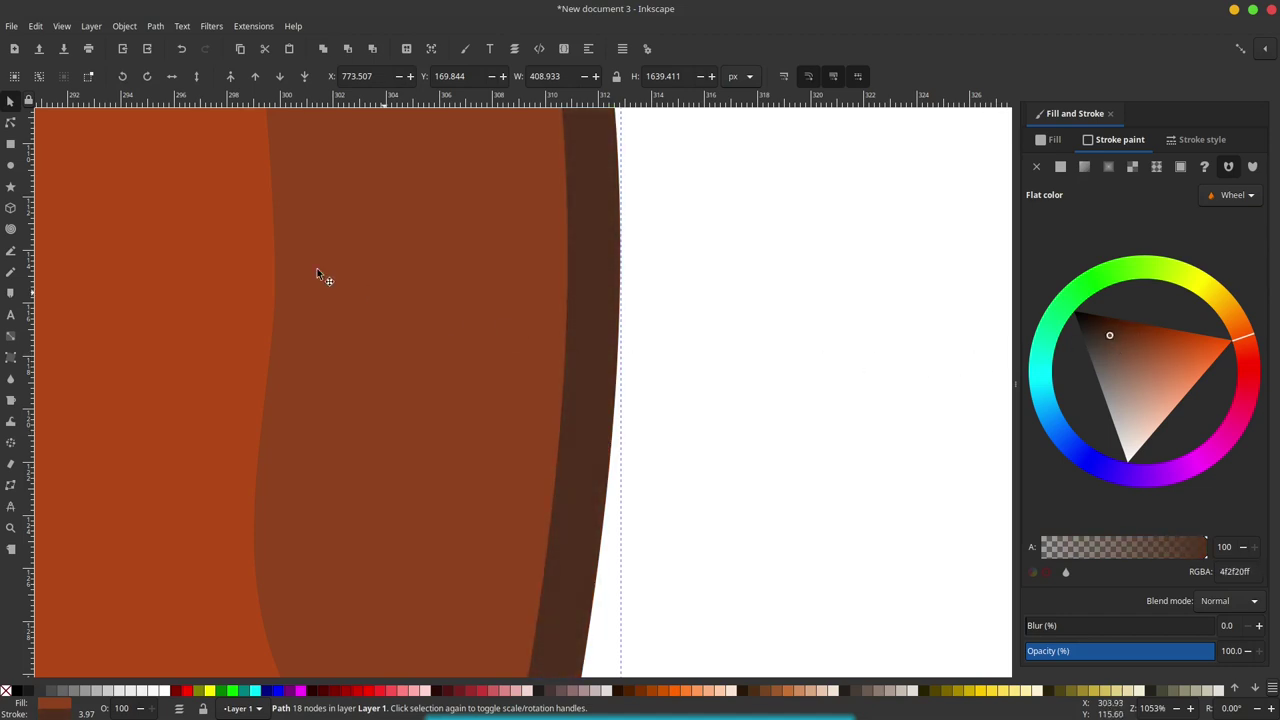
Deselect the shape and zoom out until the whole drawing is visible.
scroll(778, 370, "down", 3)
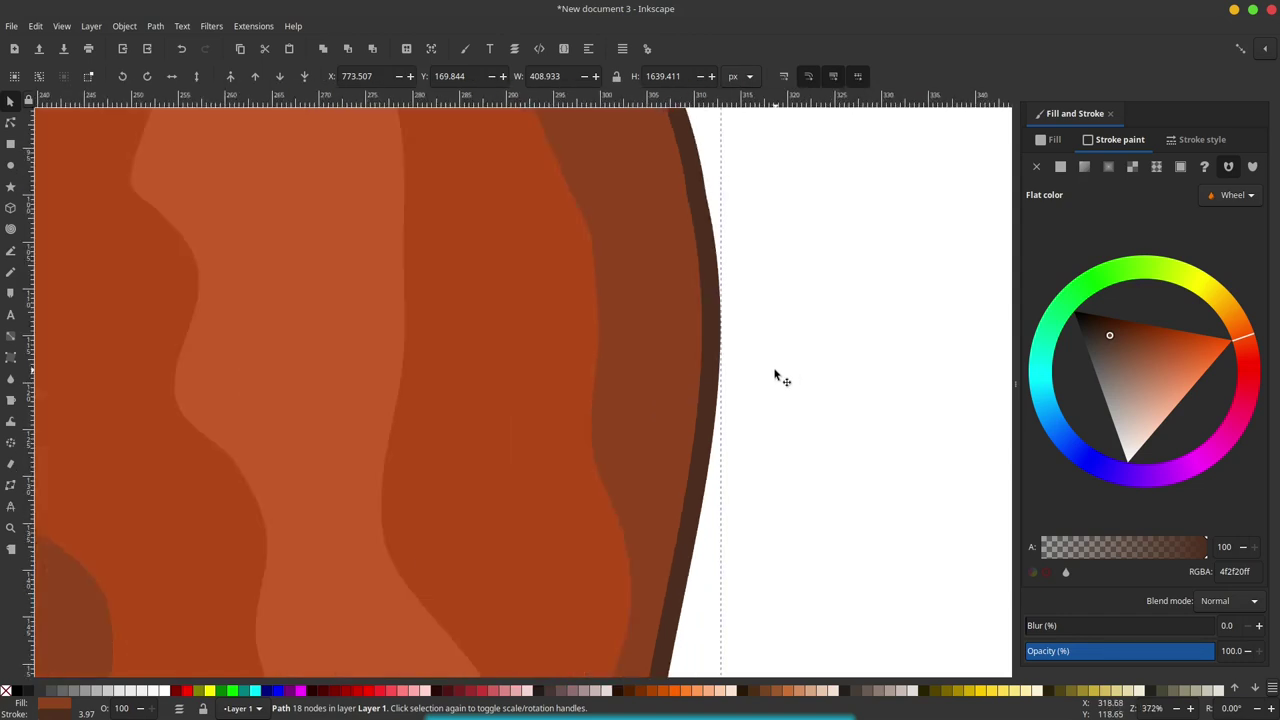
scroll(776, 371, "down", 3)
scroll(776, 371, "down", 2)
scroll(820, 250, "down", 2)
scroll(791, 206, "up", 2)
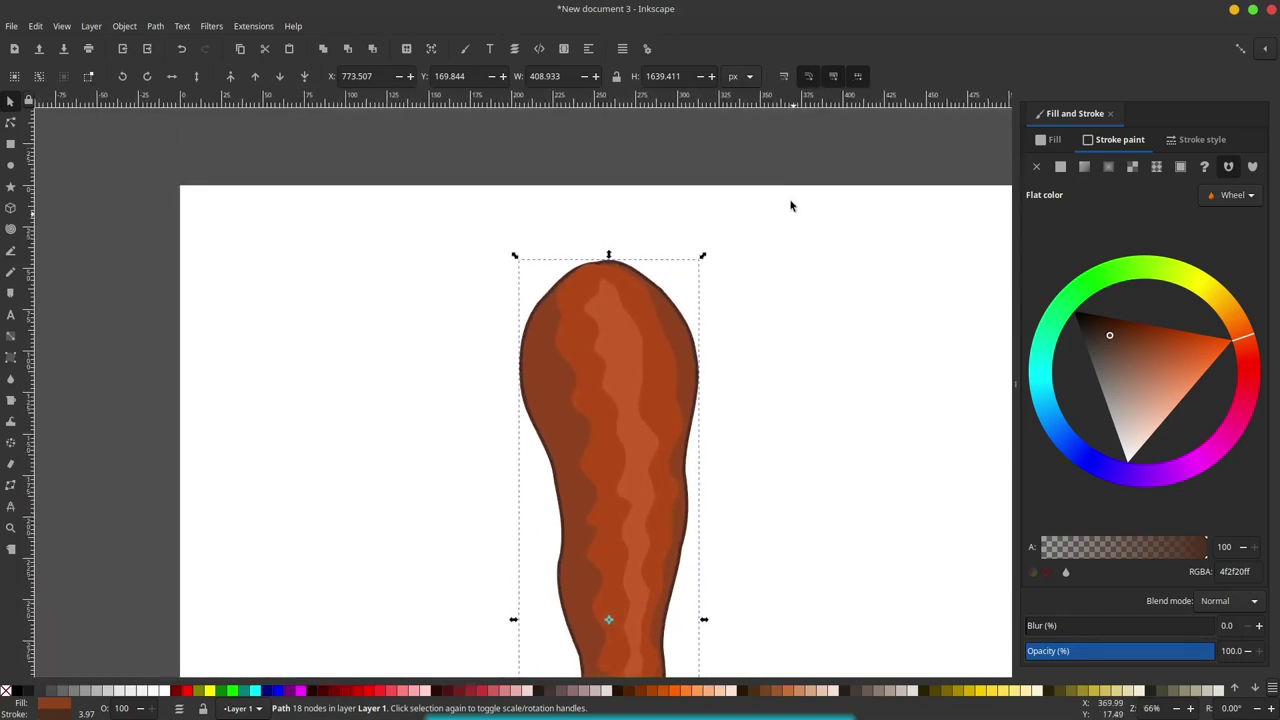
key("Escape")
scroll(600, 330, "down", 2)
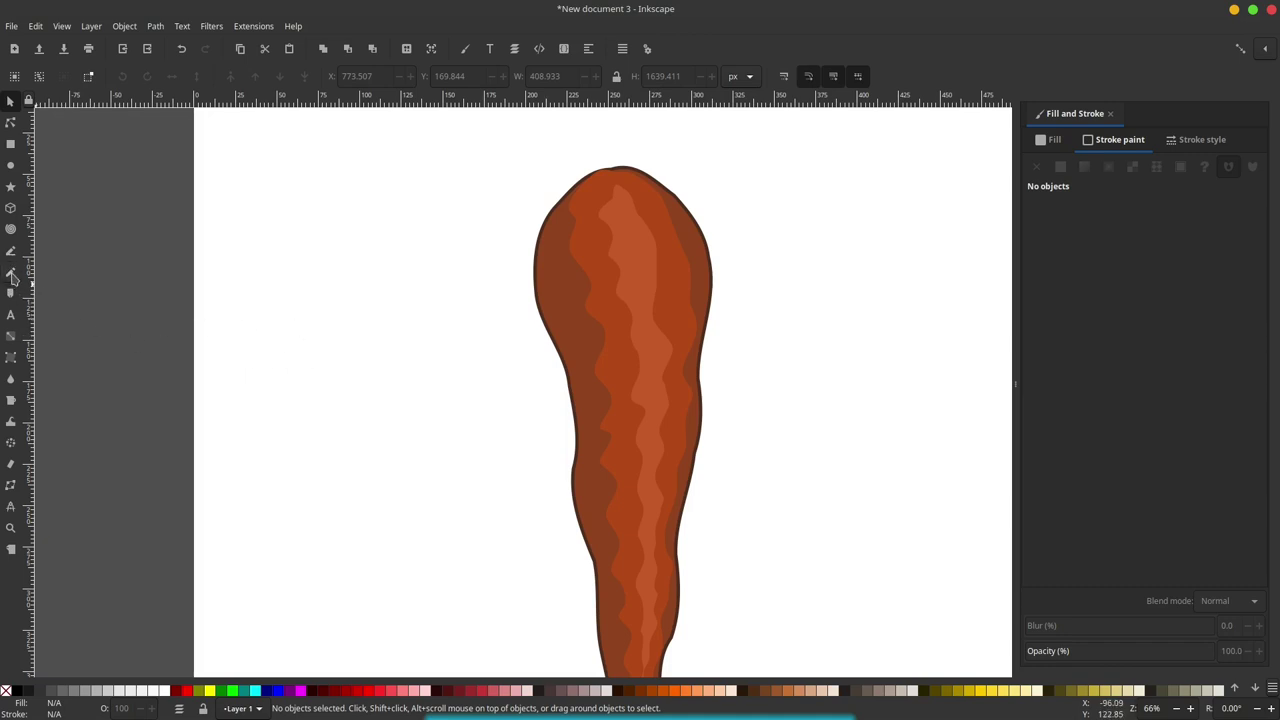
Set the Pencil shape to Ellipse, then draw and discard a test stroke.
left_click(10, 272)
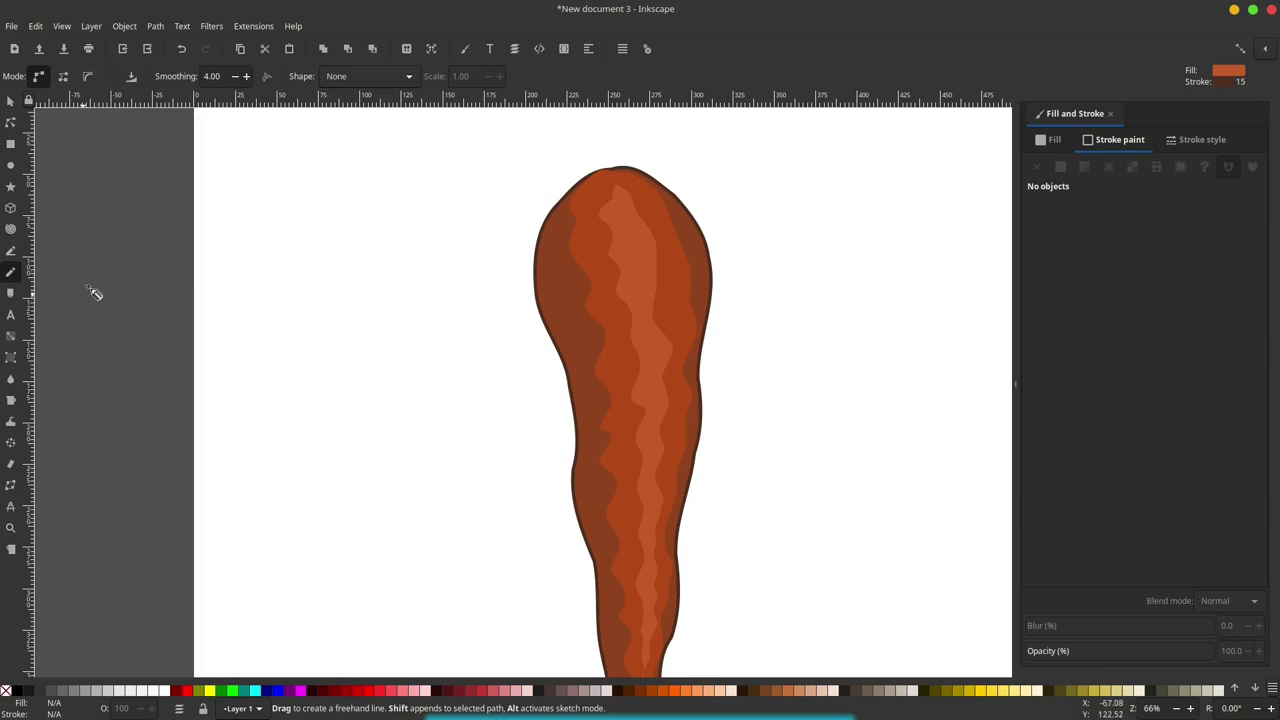
left_click(406, 80)
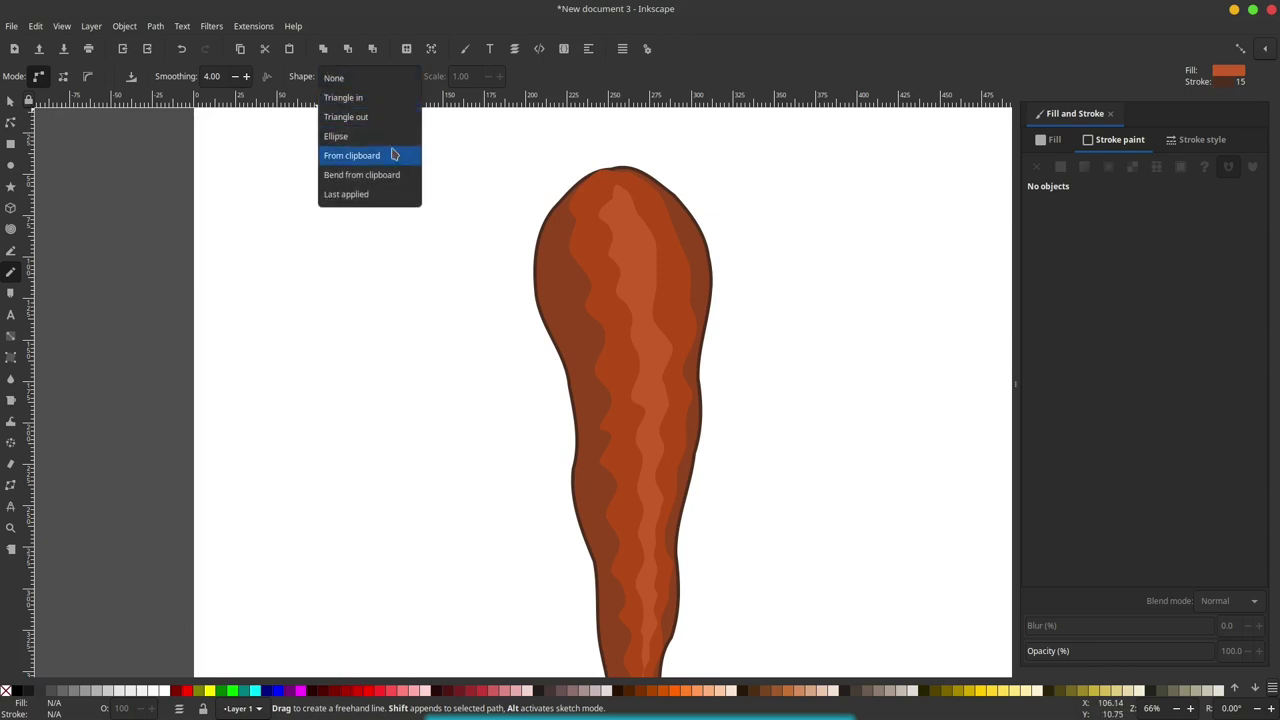
left_click(390, 137)
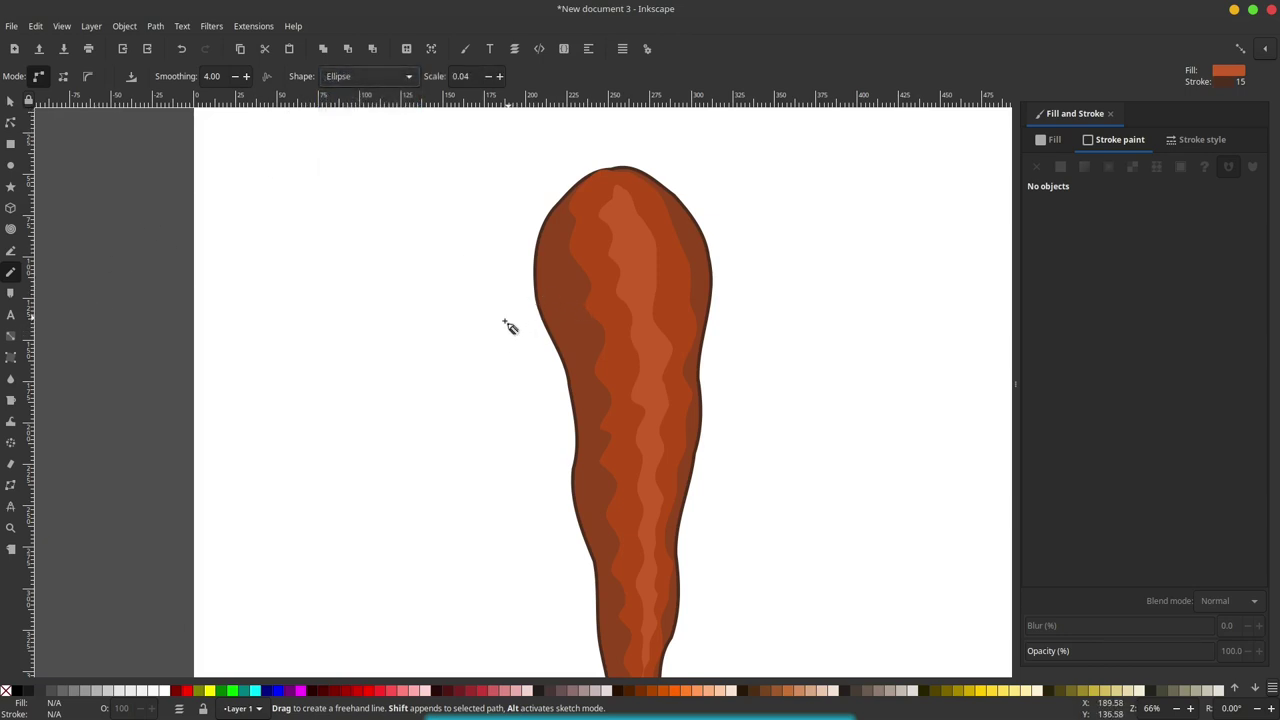
left_click_drag(492, 338, 647, 234)
scroll(552, 303, "up", 1)
scroll(556, 300, "up", 2)
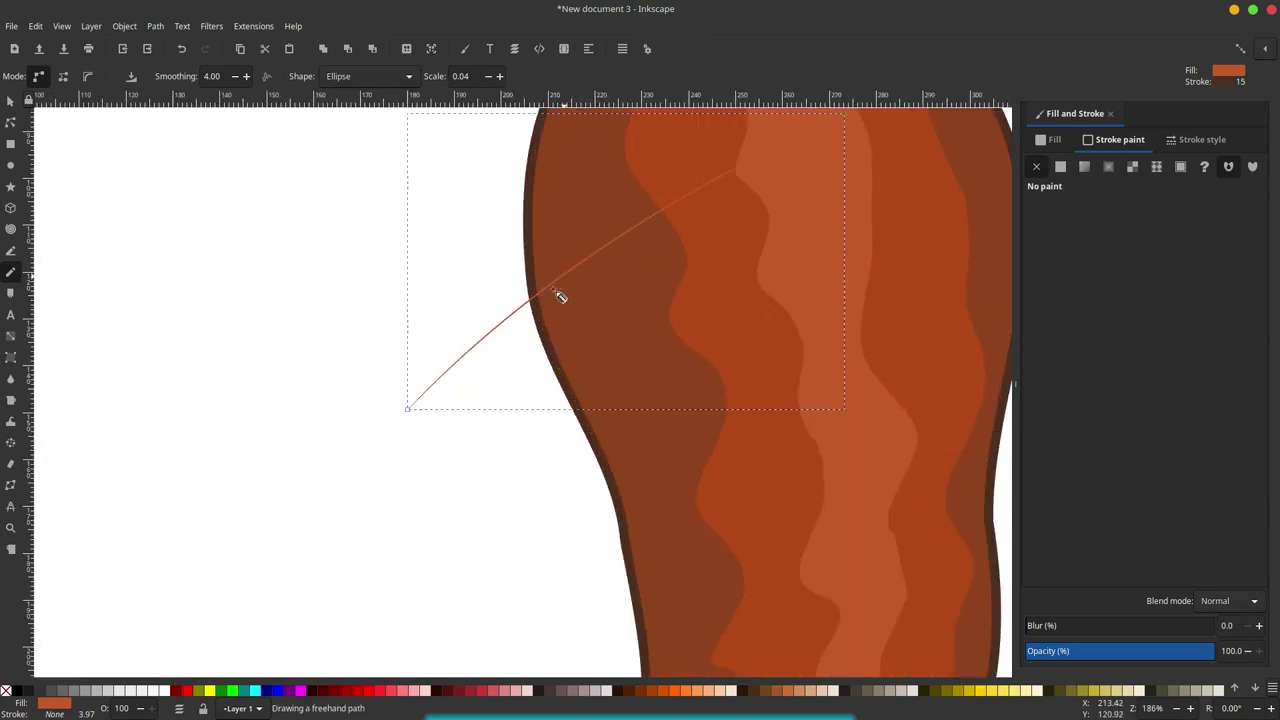
scroll(557, 303, "down", 2)
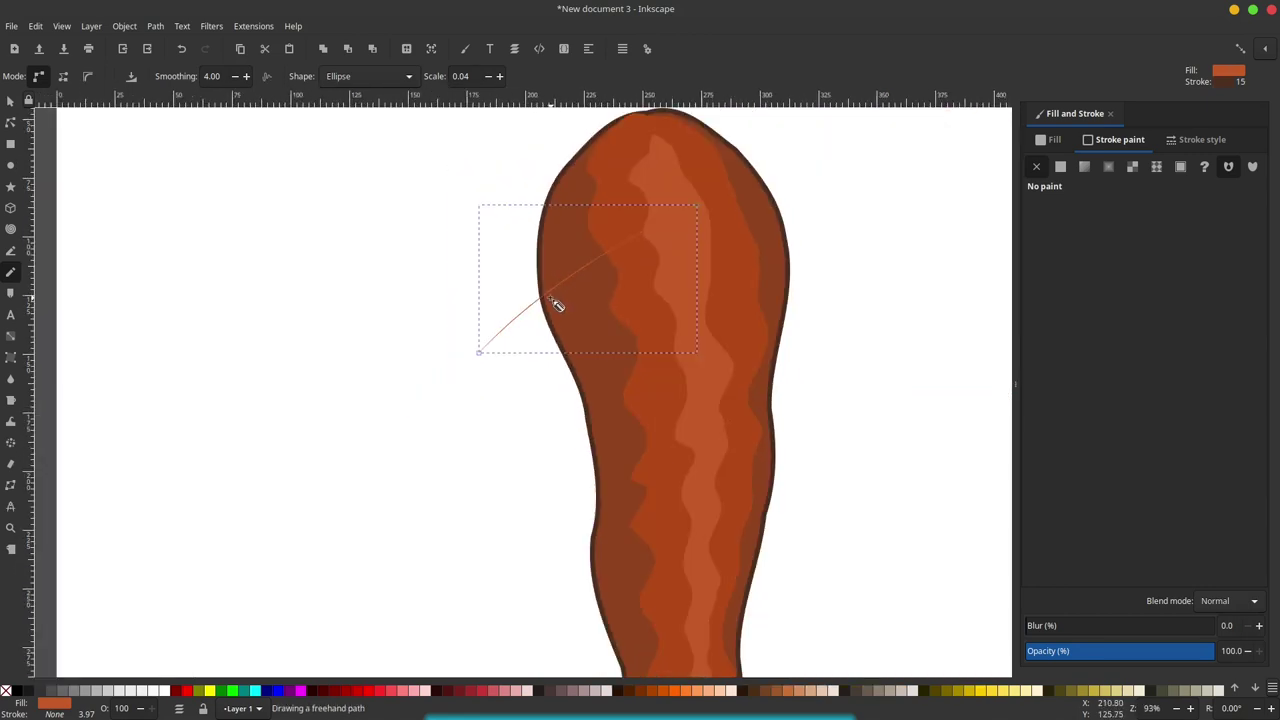
key("Escape")
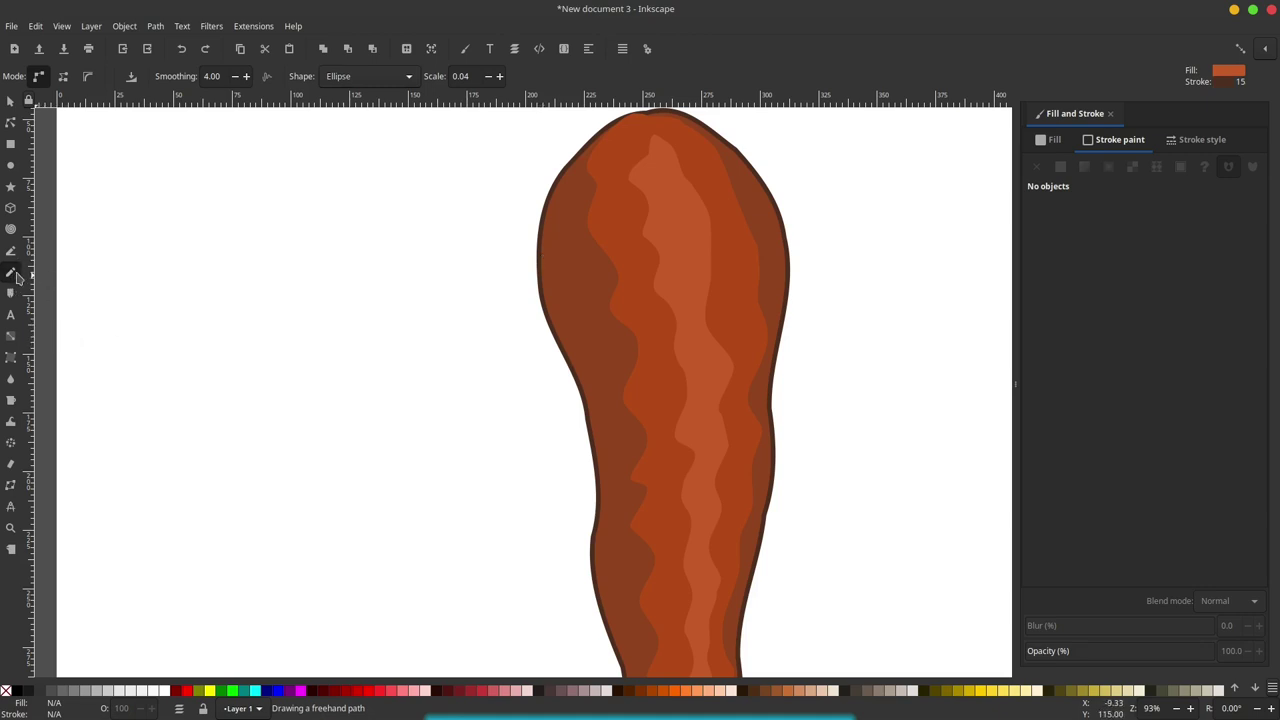
Check the Pencil preferences and draw a thin curve from left of the shape toward its top.
double_click(11, 271)
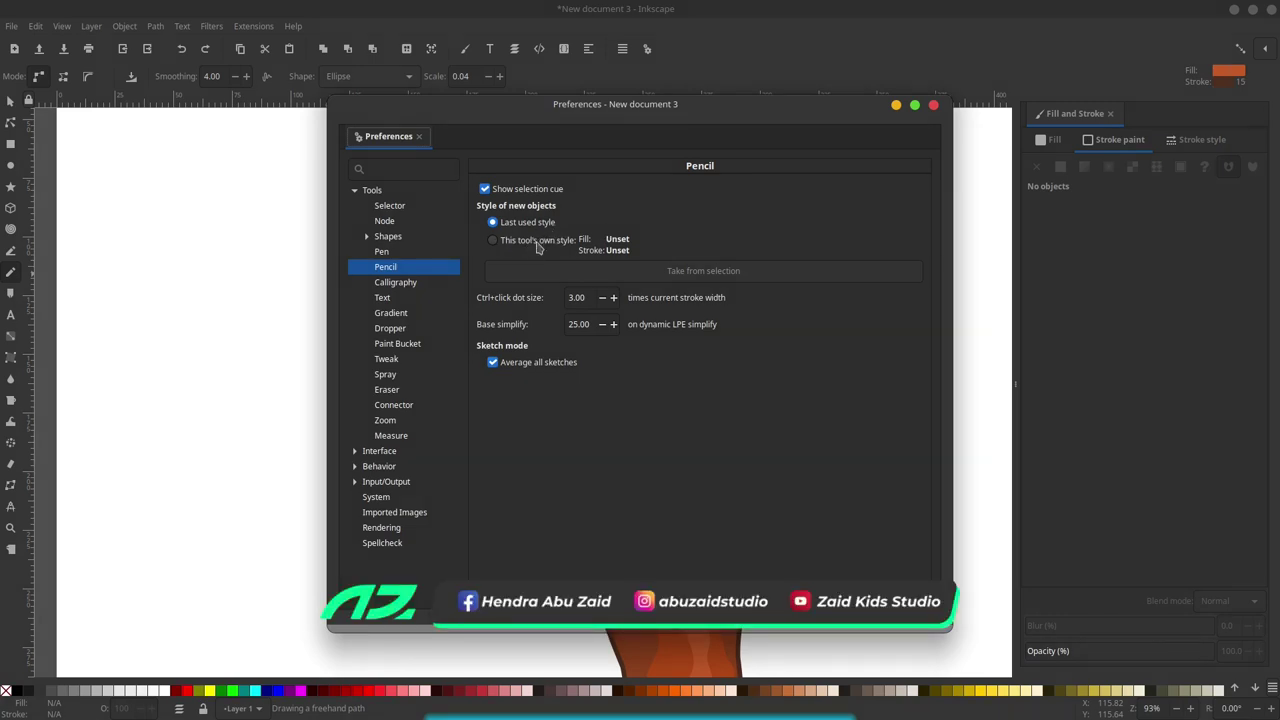
left_click(935, 107)
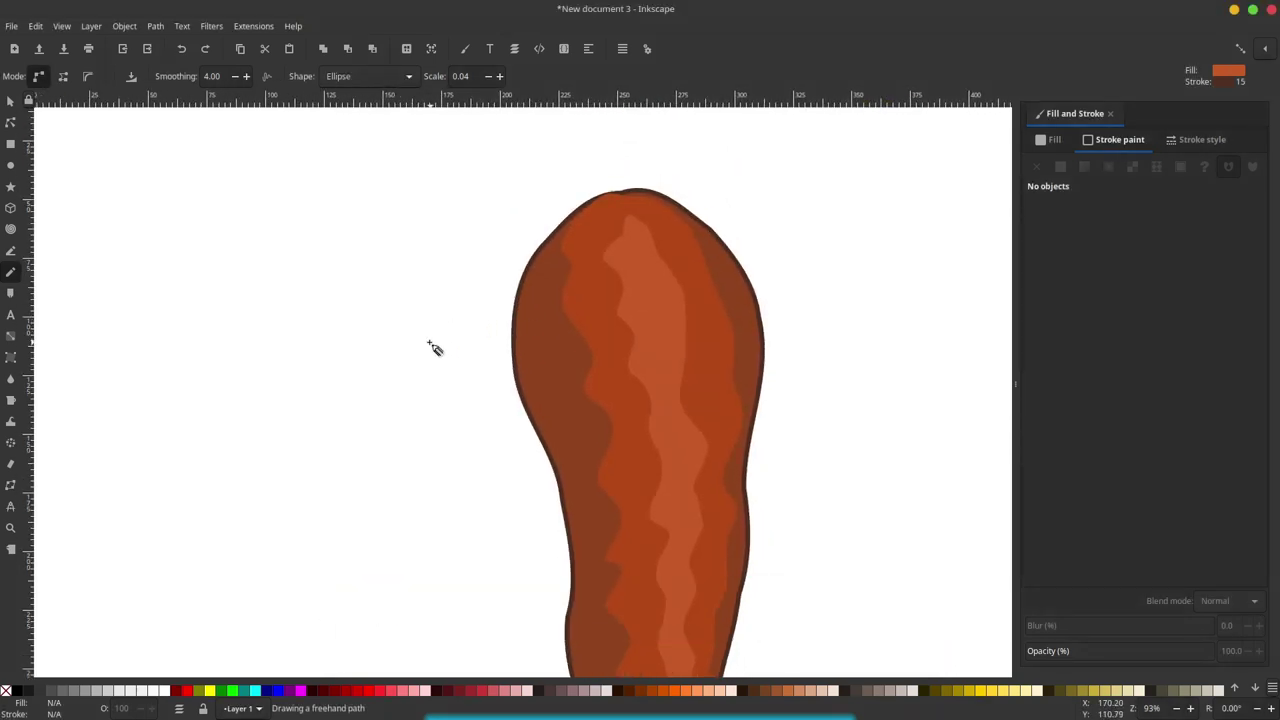
mouse_move(433, 345)
left_mouse_down()
mouse_move(700, 257)
mouse_move(681, 267)
left_mouse_up()
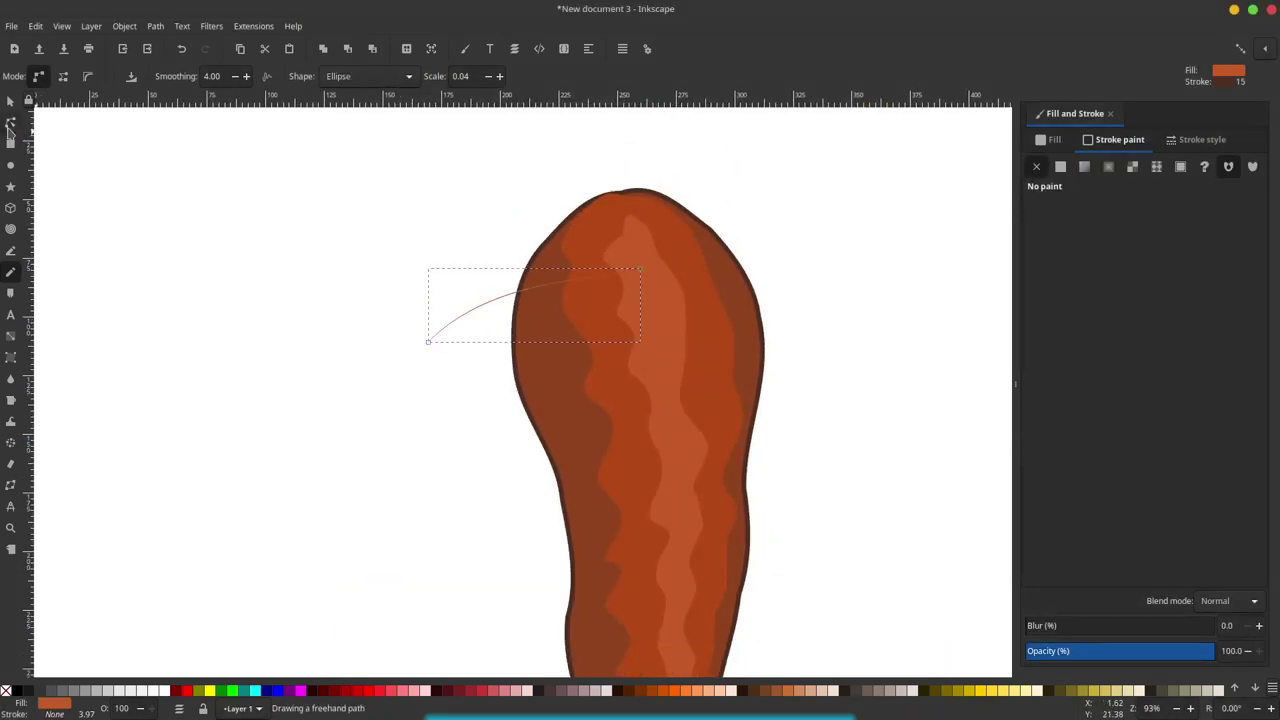
Widen the curve into a thick tapered strand and colour it the dark outline brown.
left_click(10, 121)
scroll(468, 338, "up", 1)
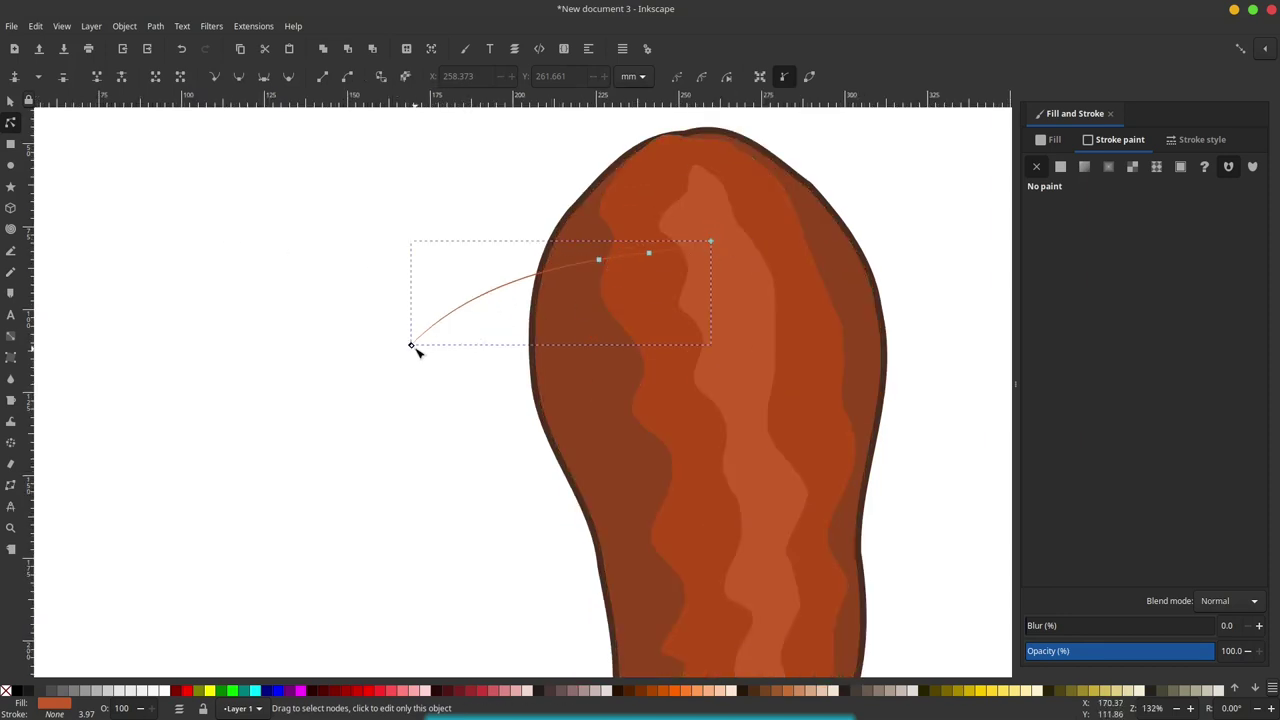
left_click_drag(414, 346, 421, 353)
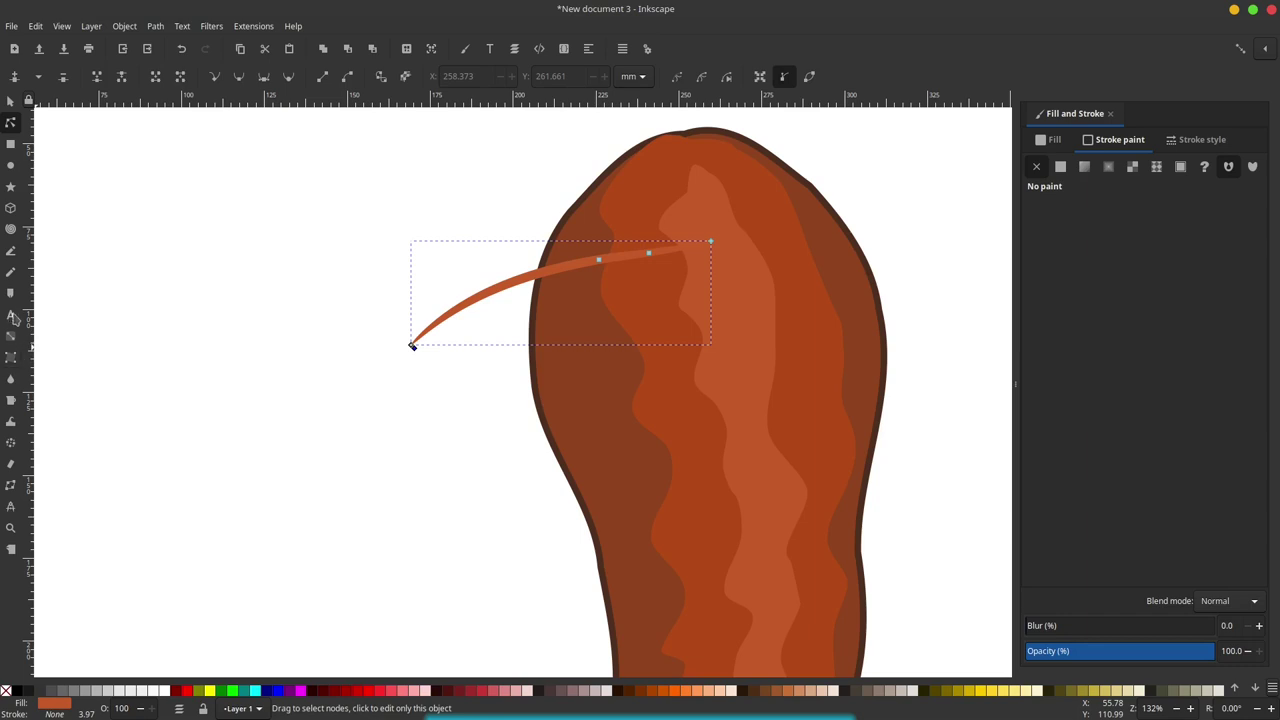
left_click(10, 378)
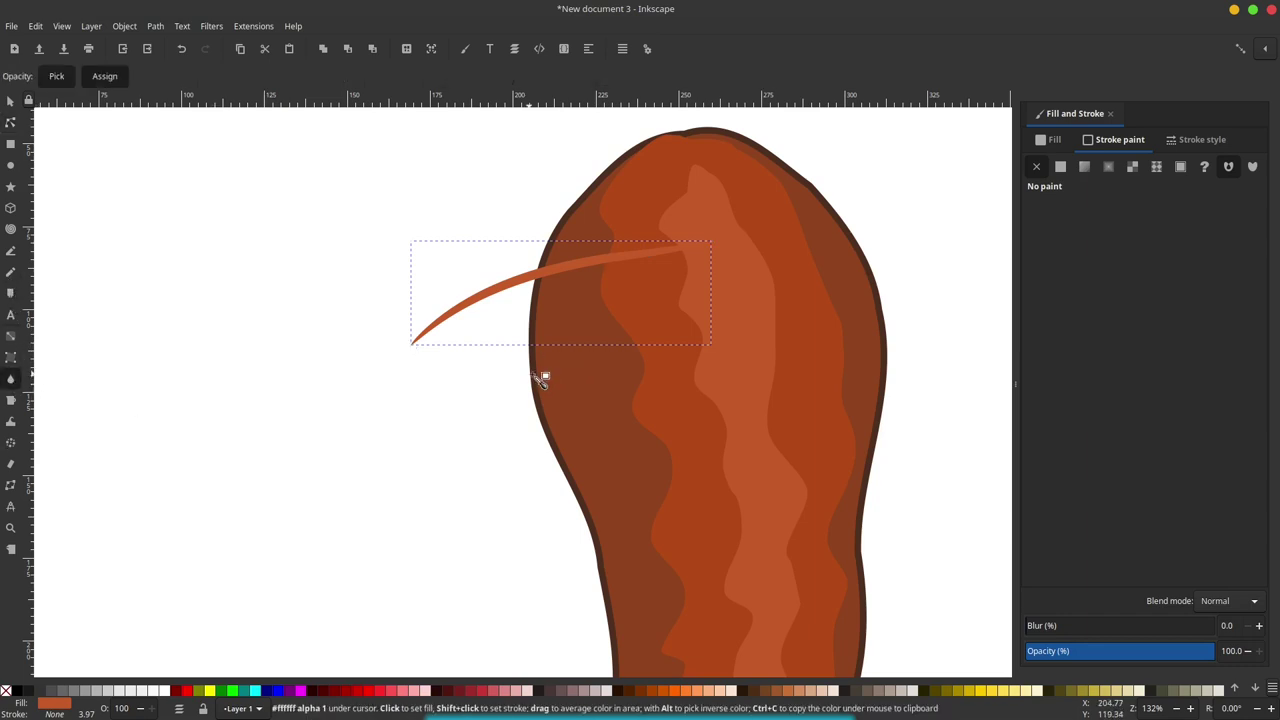
left_click(533, 376)
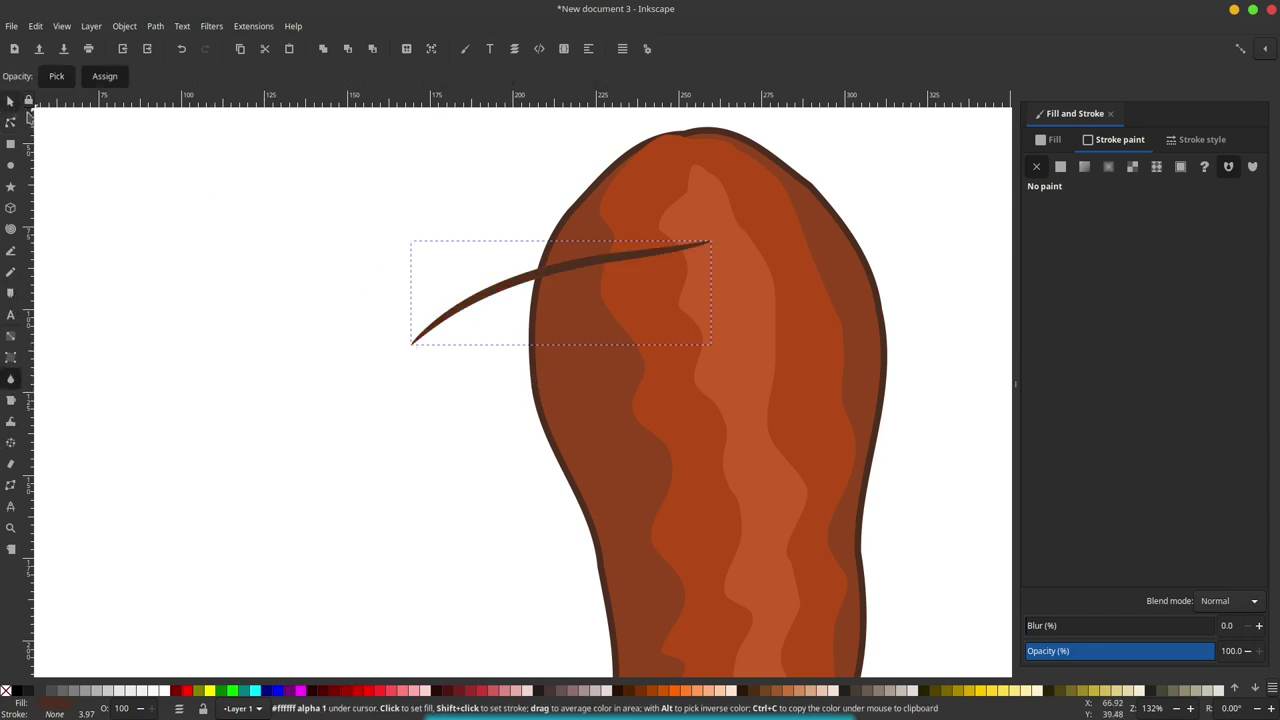
Move two nodes near the strand's right end to reshape it into a smoother arc.
left_click(10, 101)
left_click(10, 122)
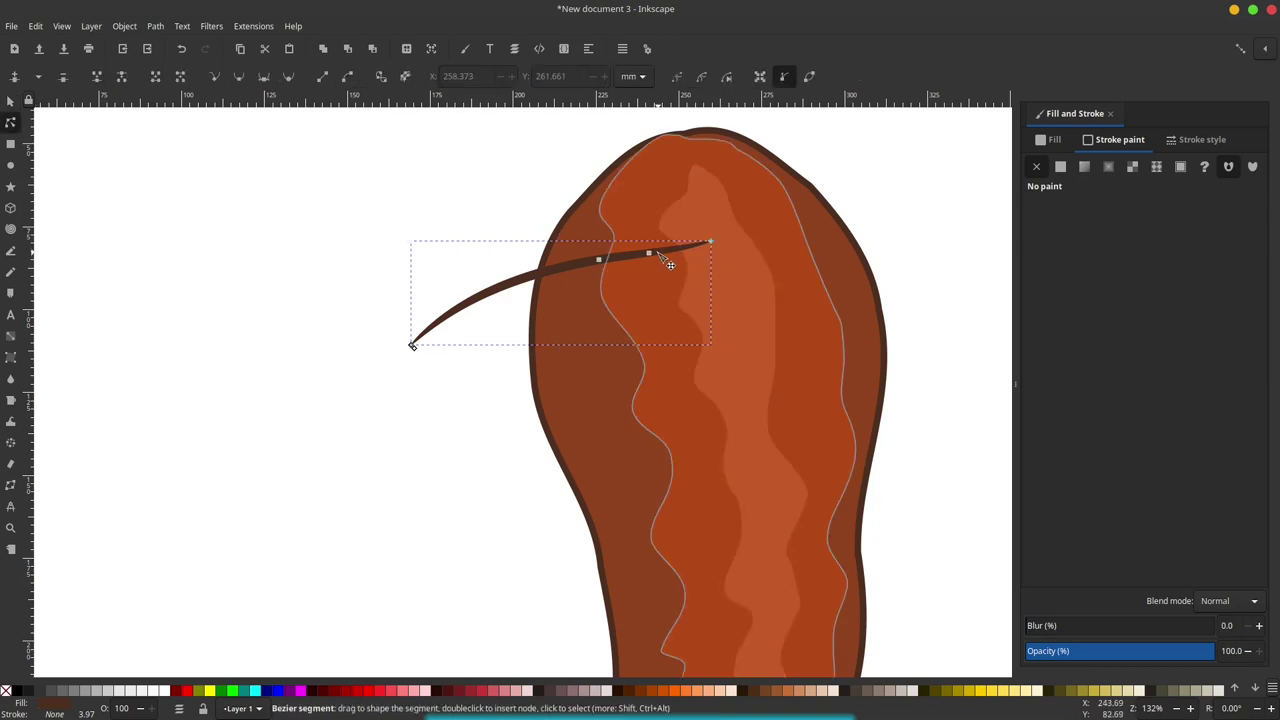
left_click_drag(655, 259, 628, 255)
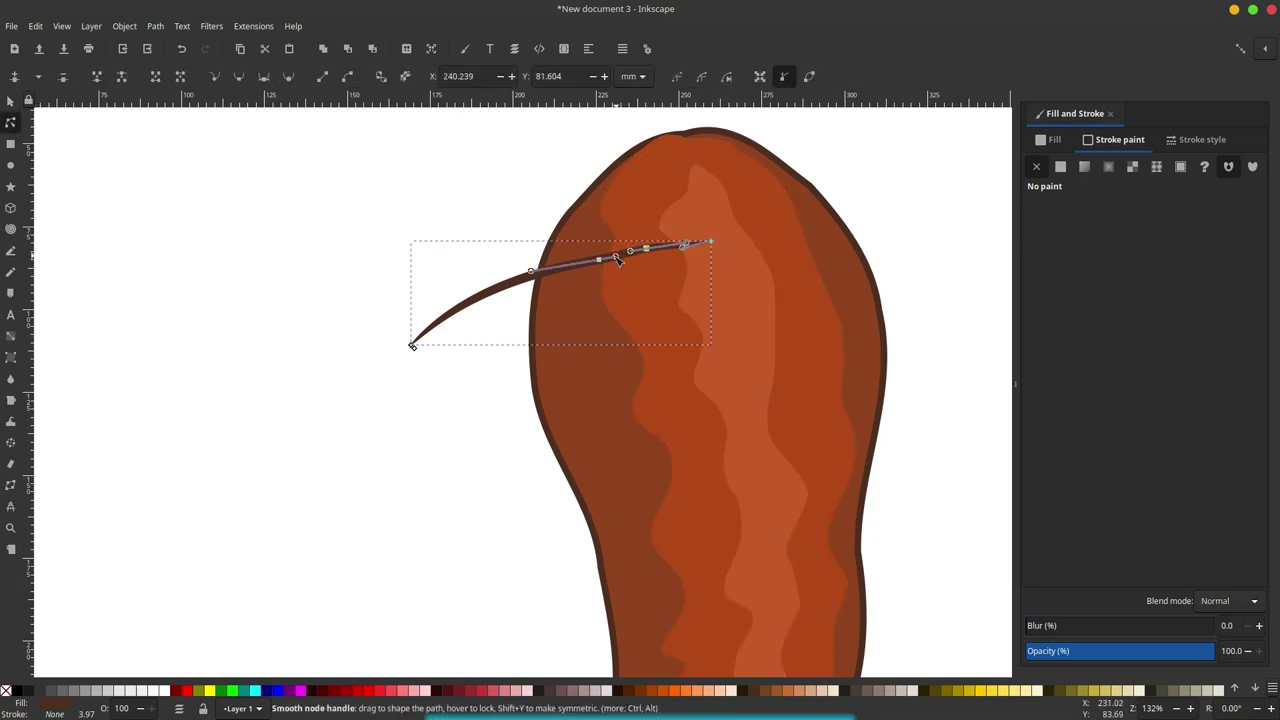
left_click(626, 257)
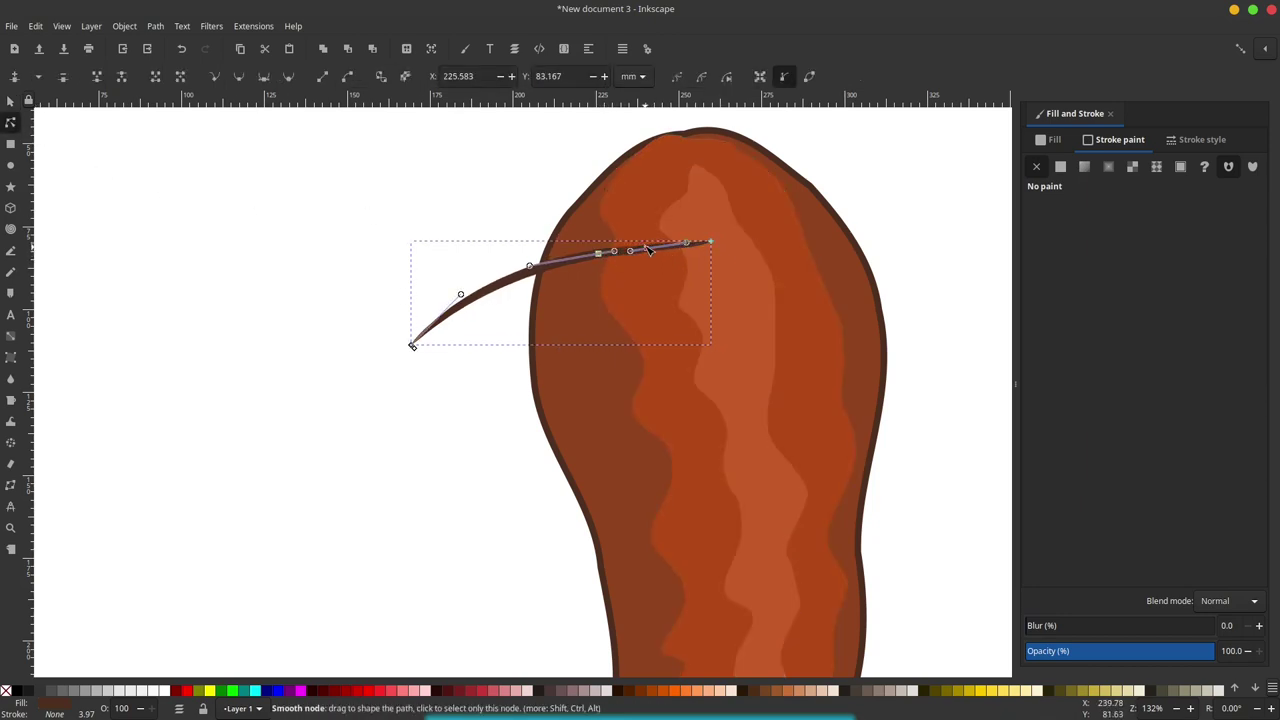
left_click_drag(652, 256, 648, 250)
left_click(349, 270)
scroll(154, 223, "down", 1)
scroll(154, 223, "right", 2)
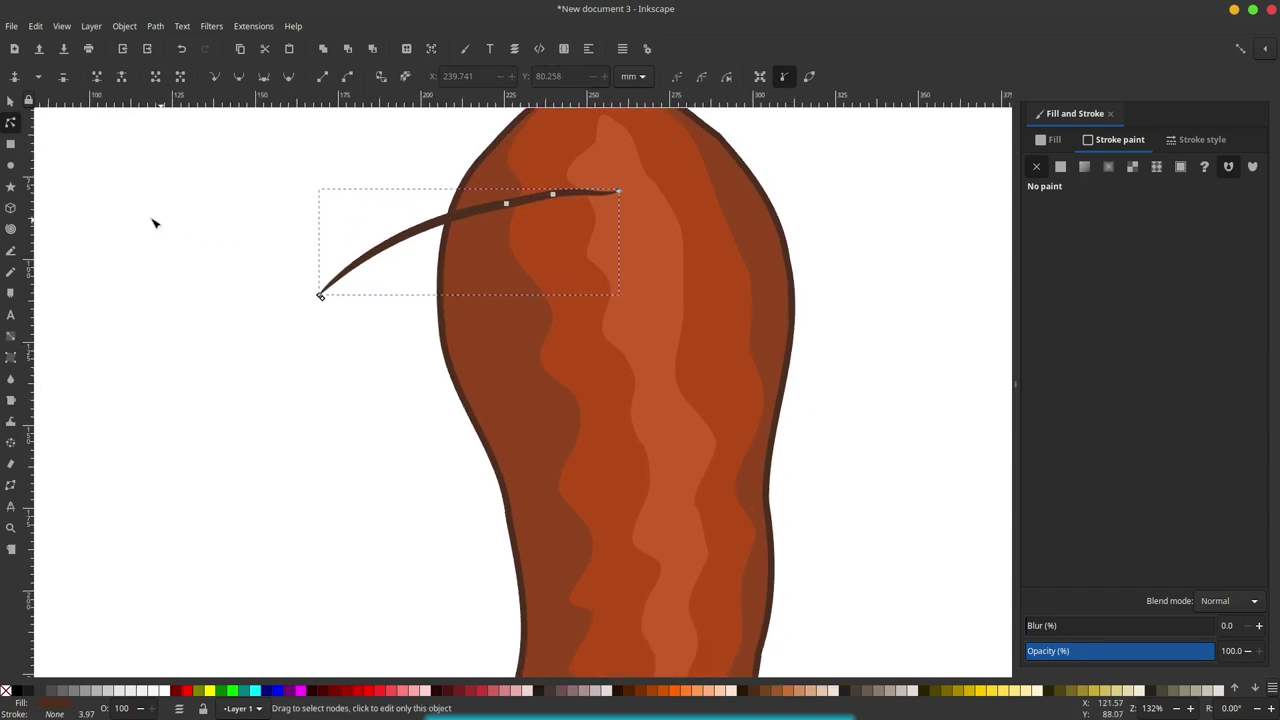
left_click(11, 271)
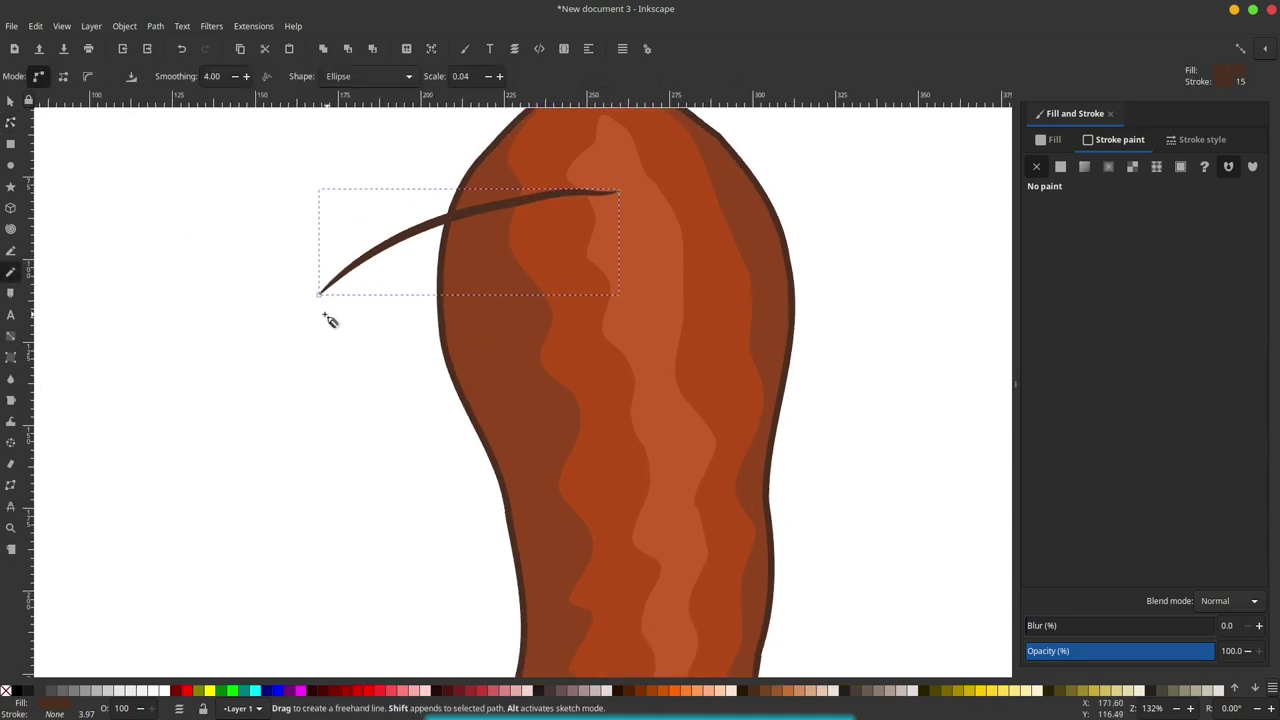
Draw two more tapered dark-brown hair strands below the first on the upper-left edge, redoing a misdrawn one.
left_click_drag(322, 305, 568, 240)
key("ctrl+z")
left_click_drag(357, 322, 563, 256)
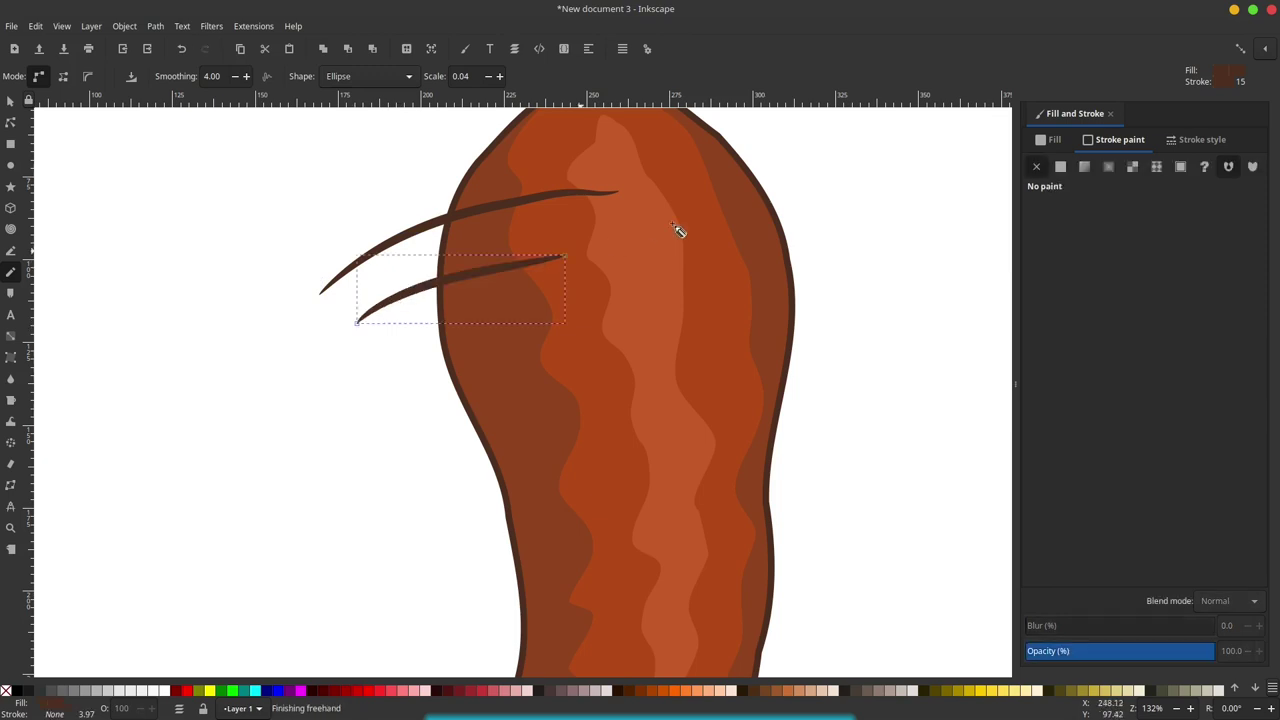
left_click_drag(405, 318, 495, 286)
scroll(620, 277, "down", 1)
scroll(620, 277, "right", 1)
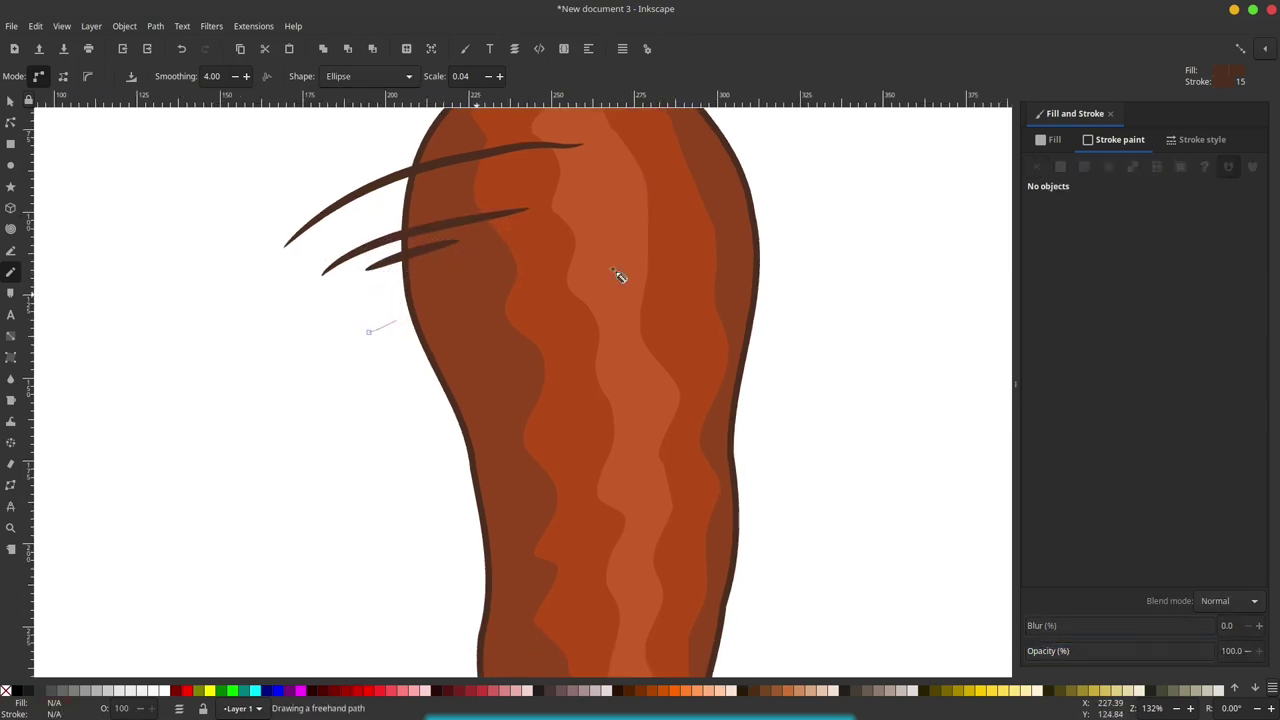
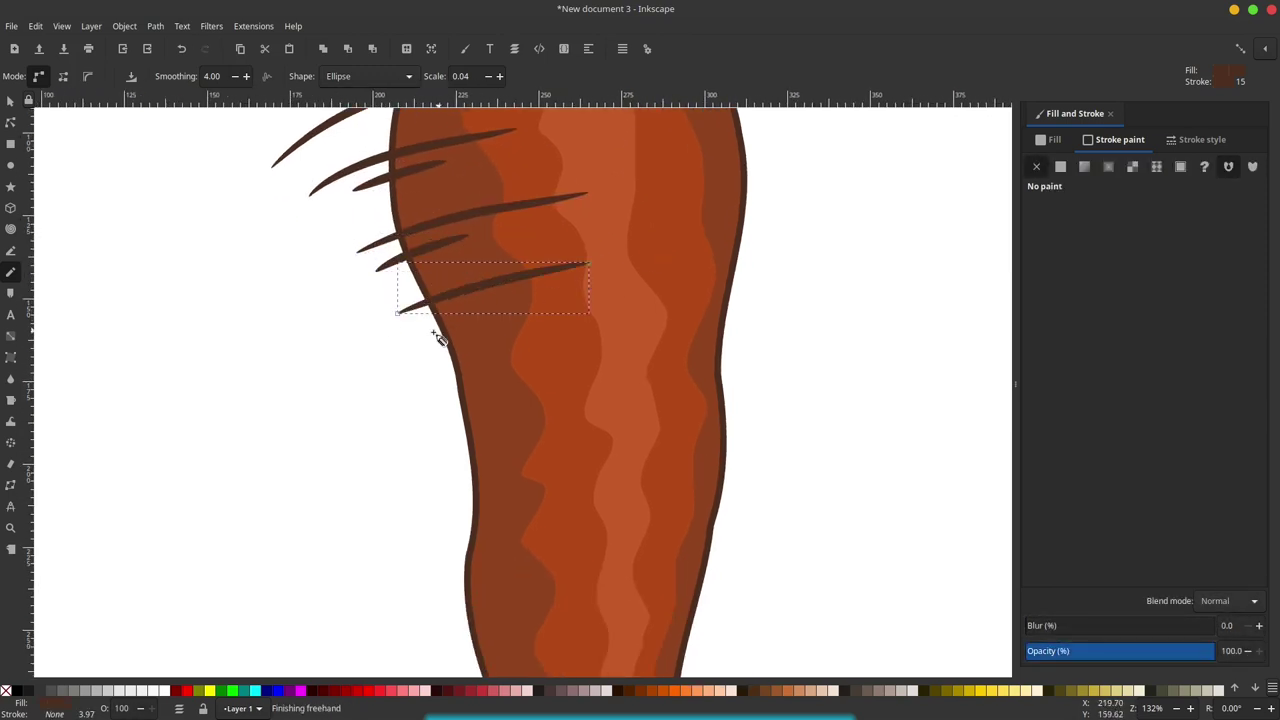
Draw short tapered dark-brown ridge strokes along the carrot's upper left edge, undoing two bad ones.
mouse_move(404, 337)
left_mouse_down()
mouse_move(495, 305)
mouse_move(664, 312)
left_mouse_up()
key("ctrl+z")
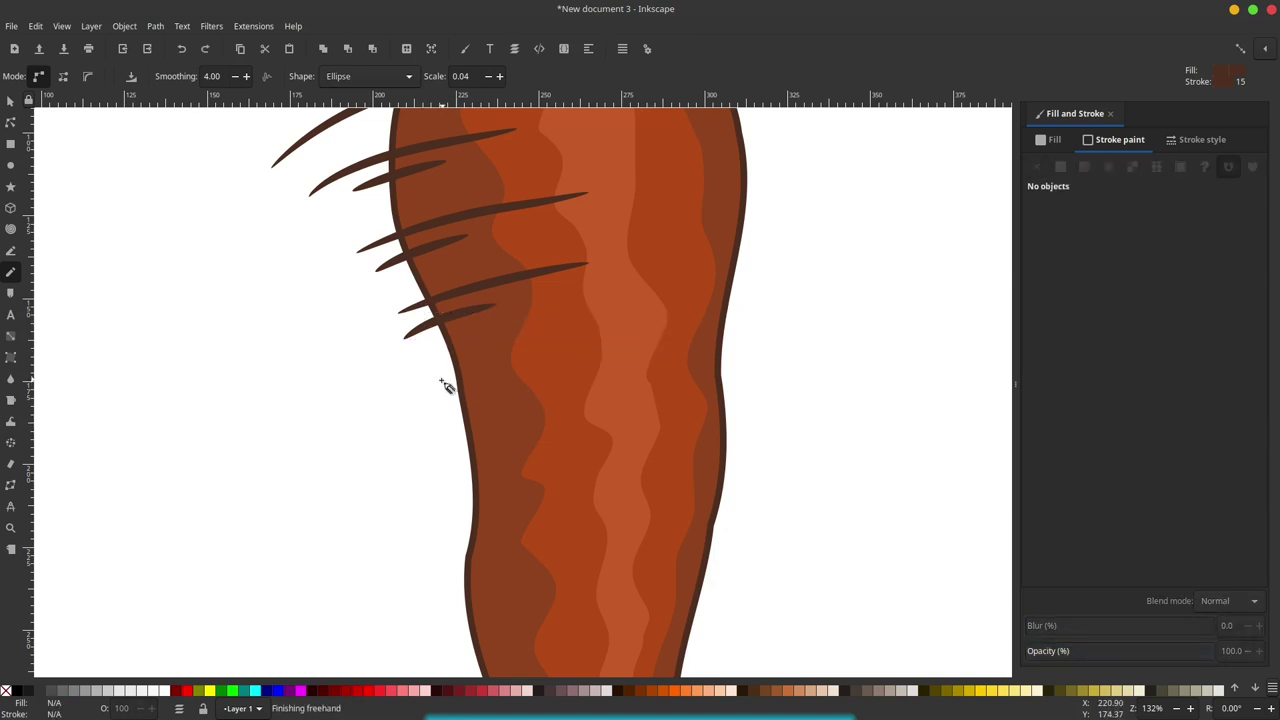
scroll(530, 340, "down", 1)
left_click_drag(437, 362, 590, 316)
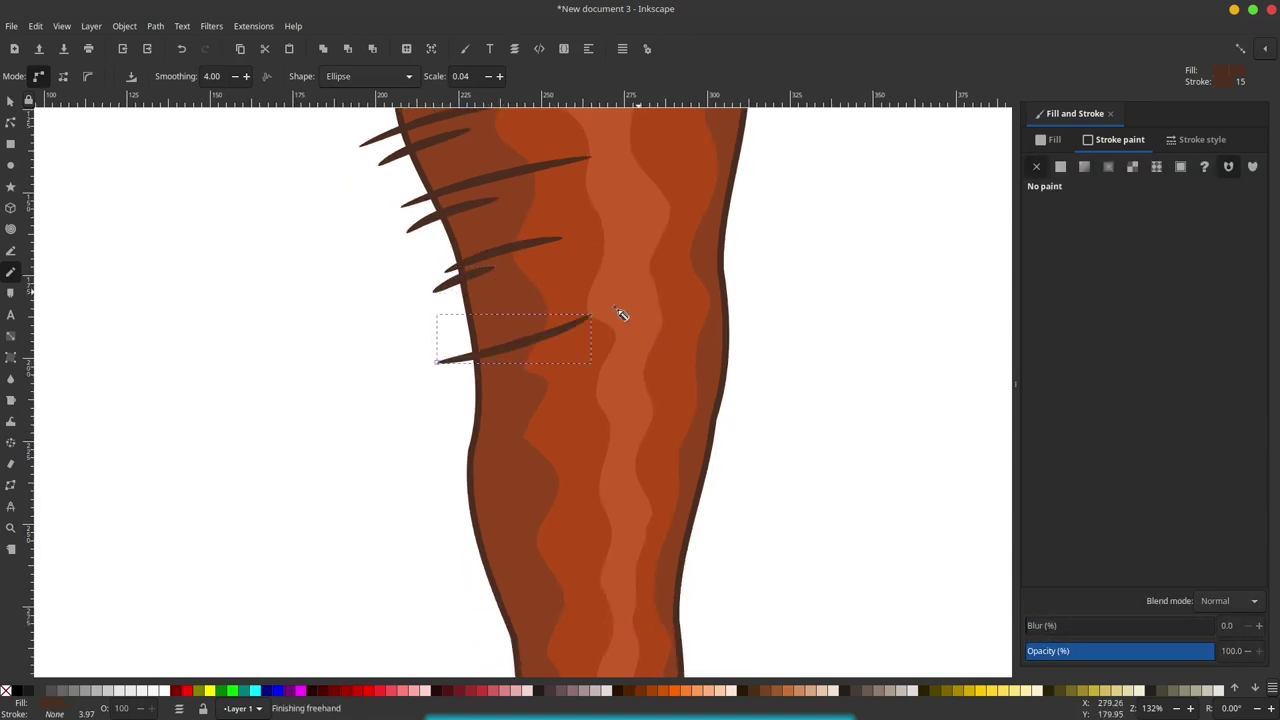
key("ctrl+z")
left_click_drag(476, 352, 645, 322)
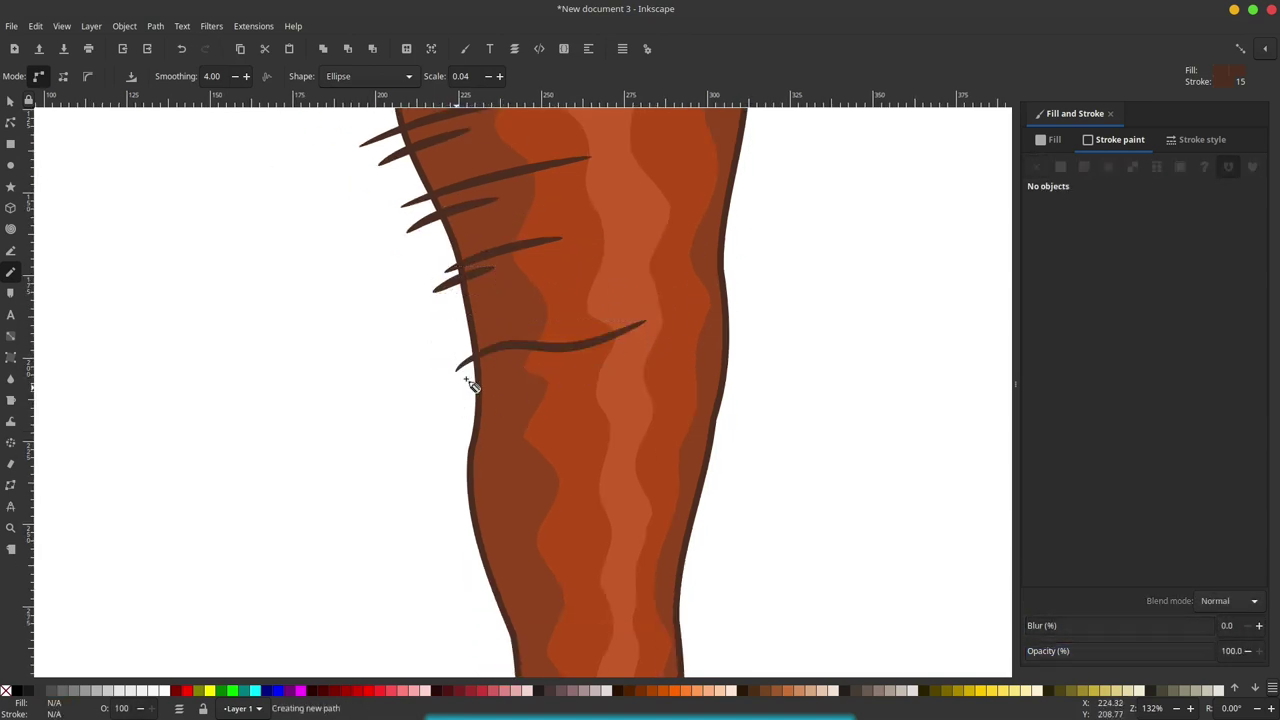
left_click_drag(456, 386, 580, 358)
scroll(500, 380, "down", 2)
left_click_drag(470, 378, 630, 345)
left_click_drag(443, 410, 566, 378)
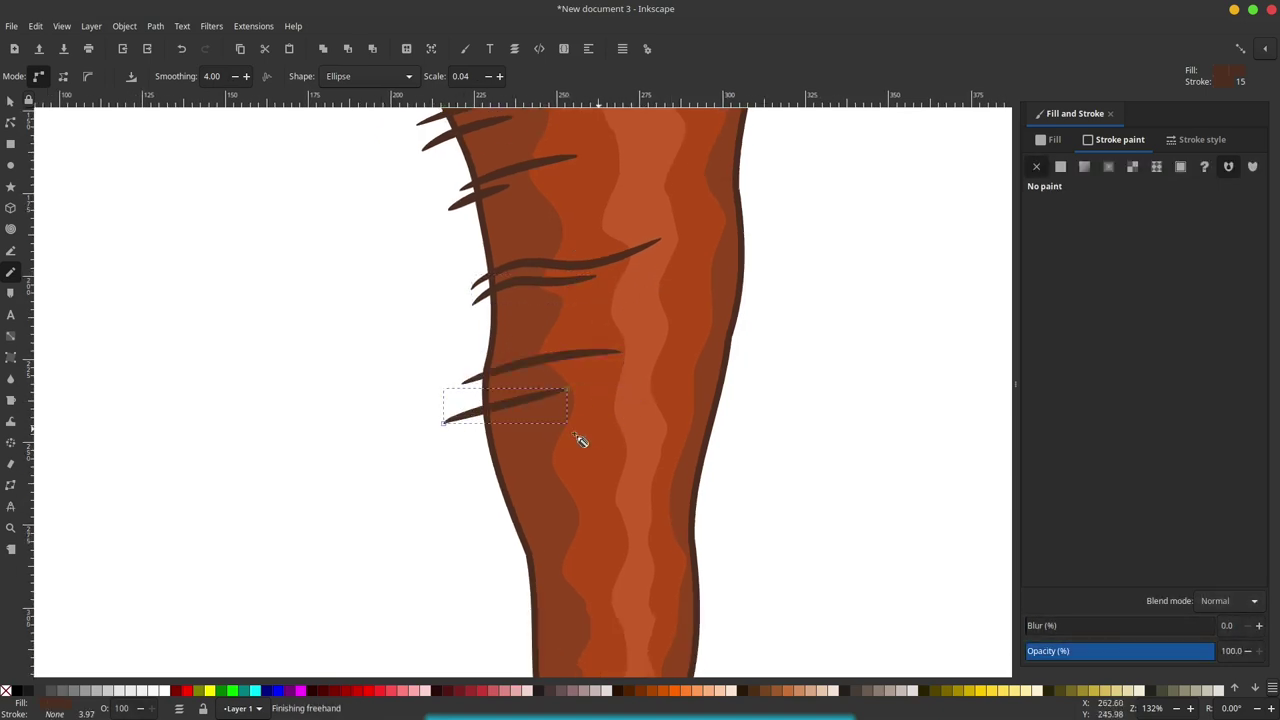
Continue the left-edge ridge strokes down the narrow lower part to the carrot's tip.
scroll(530, 400, "down", 3)
left_click_drag(466, 452, 630, 408)
scroll(617, 380, "down", 2)
scroll(590, 350, "down", 2)
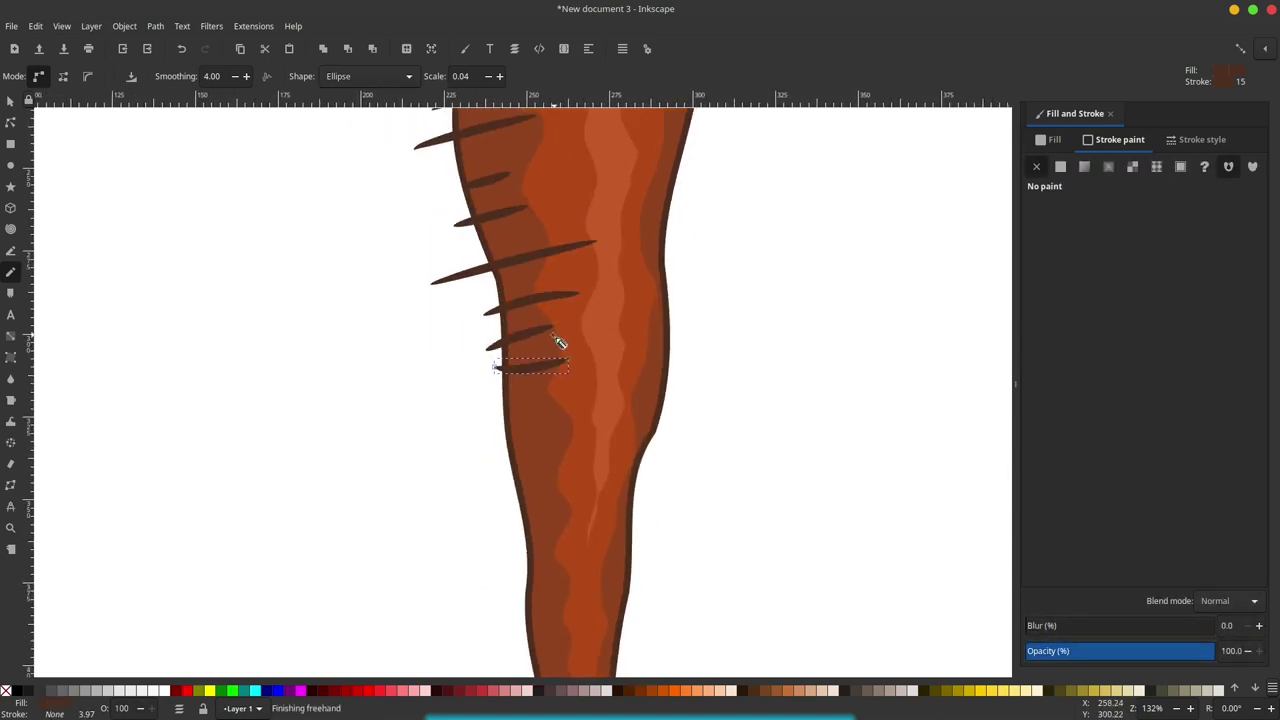
left_click_drag(480, 370, 632, 332)
scroll(540, 388, "down", 2)
mouse_move(457, 460)
left_mouse_down()
mouse_move(543, 448)
mouse_move(570, 422)
mouse_move(565, 448)
left_mouse_up()
scroll(531, 474, "down", 2)
left_click_drag(516, 490, 562, 482)
scroll(590, 423, "down", 2)
scroll(560, 400, "up", 10)
scroll(590, 350, "up", 5)
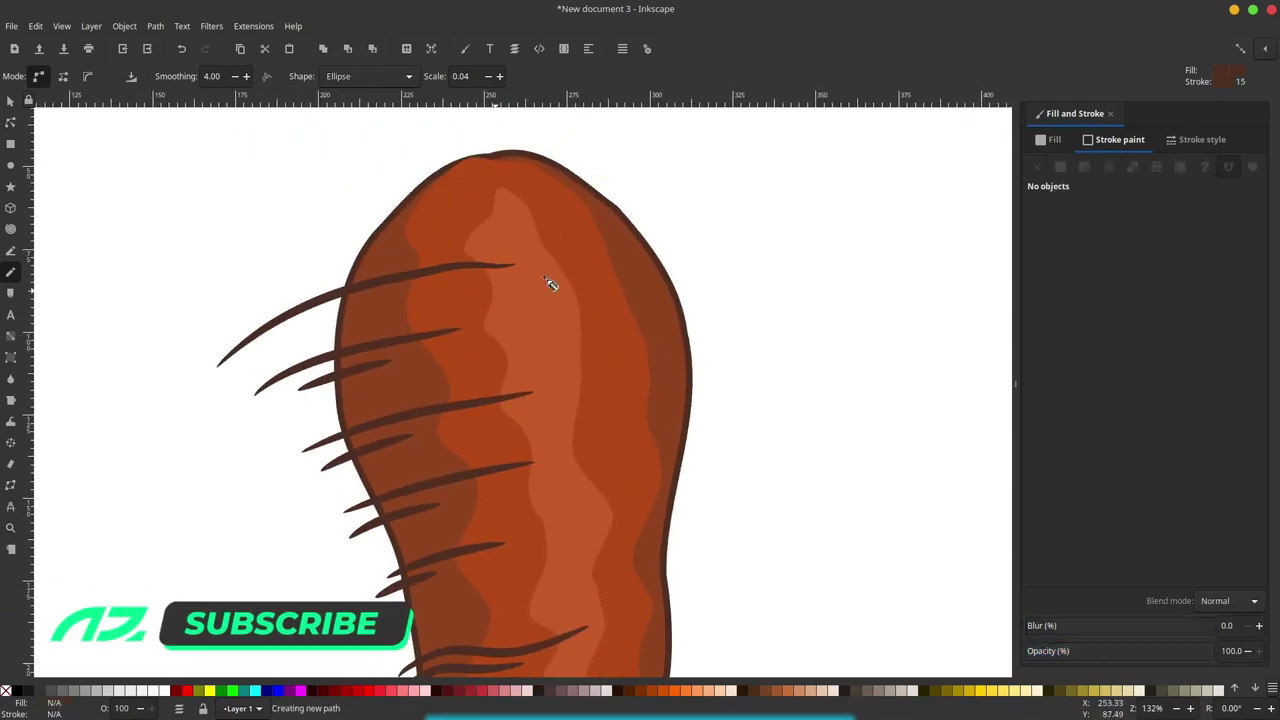
Add short tapered ridge strokes down the carrot's right edge from the top.
left_click_drag(788, 288, 594, 290)
scroll(800, 320, "down", 4)
left_click_drag(784, 282, 608, 285)
left_click_drag(804, 338, 560, 338)
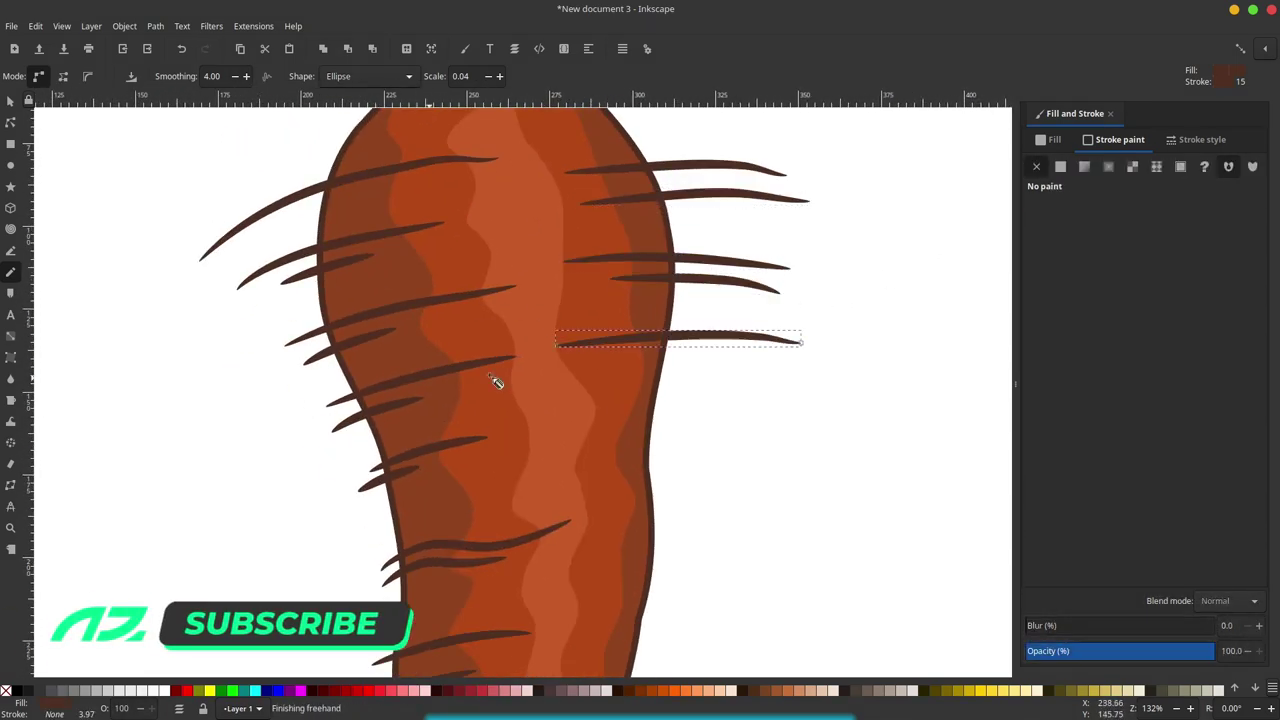
scroll(494, 377, "down", 4)
left_click_drag(736, 289, 505, 312)
left_click_drag(700, 410, 546, 444)
scroll(603, 380, "down", 4)
left_click_drag(716, 325, 570, 343)
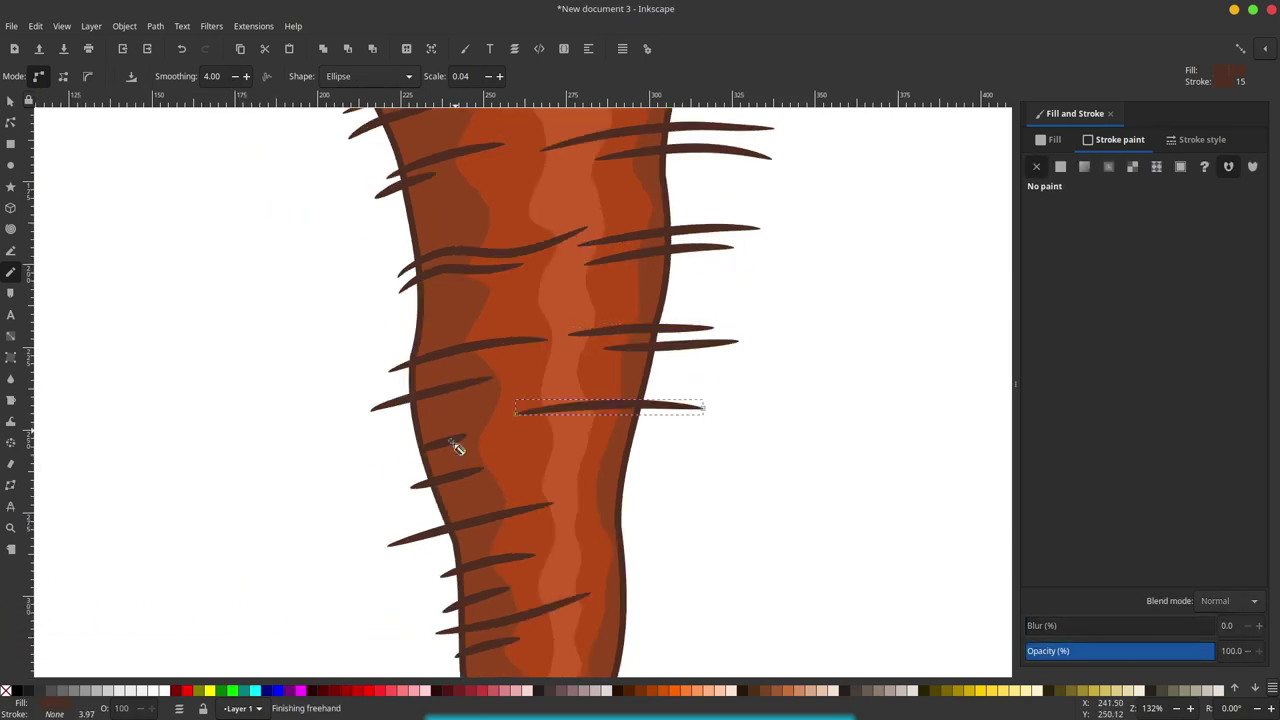
scroll(612, 348, "down", 4)
mouse_move(716, 405)
left_mouse_down()
mouse_move(584, 425)
mouse_move(522, 411)
left_mouse_up()
scroll(600, 355, "down", 3)
scroll(557, 371, "down", 3)
scroll(471, 380, "down", 3)
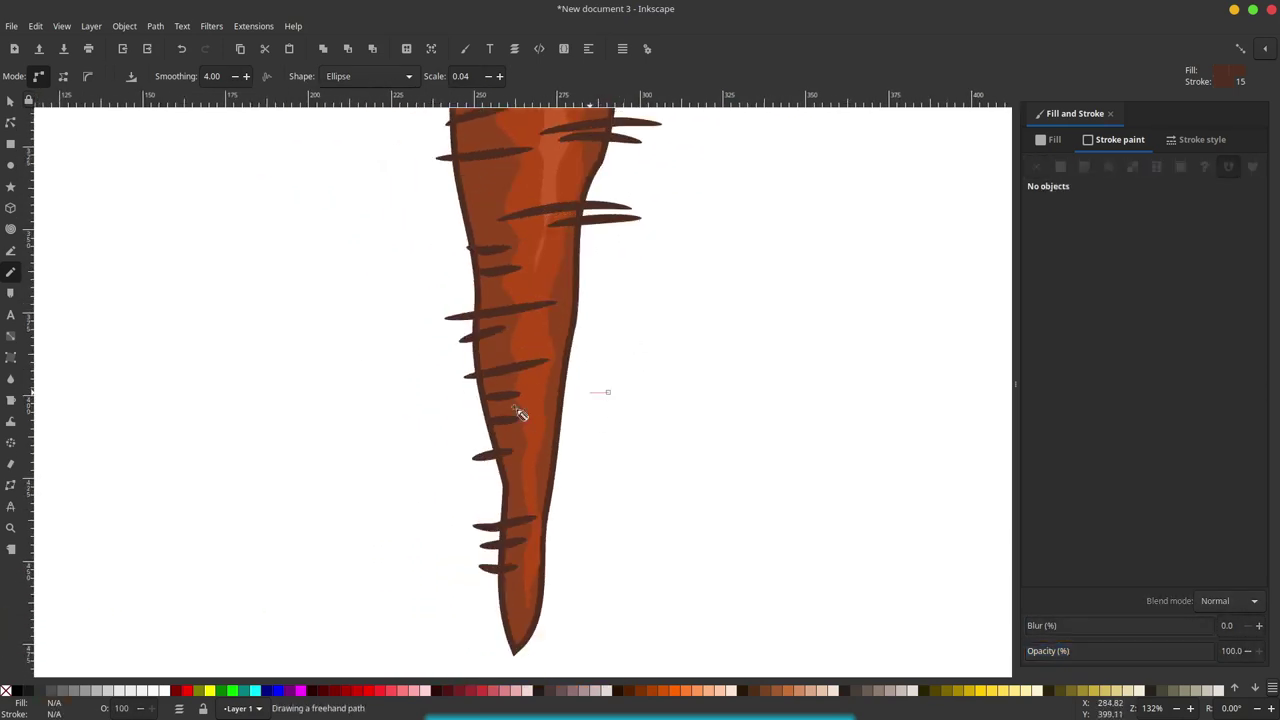
scroll(586, 343, "up", 1)
scroll(603, 437, "up", 5)
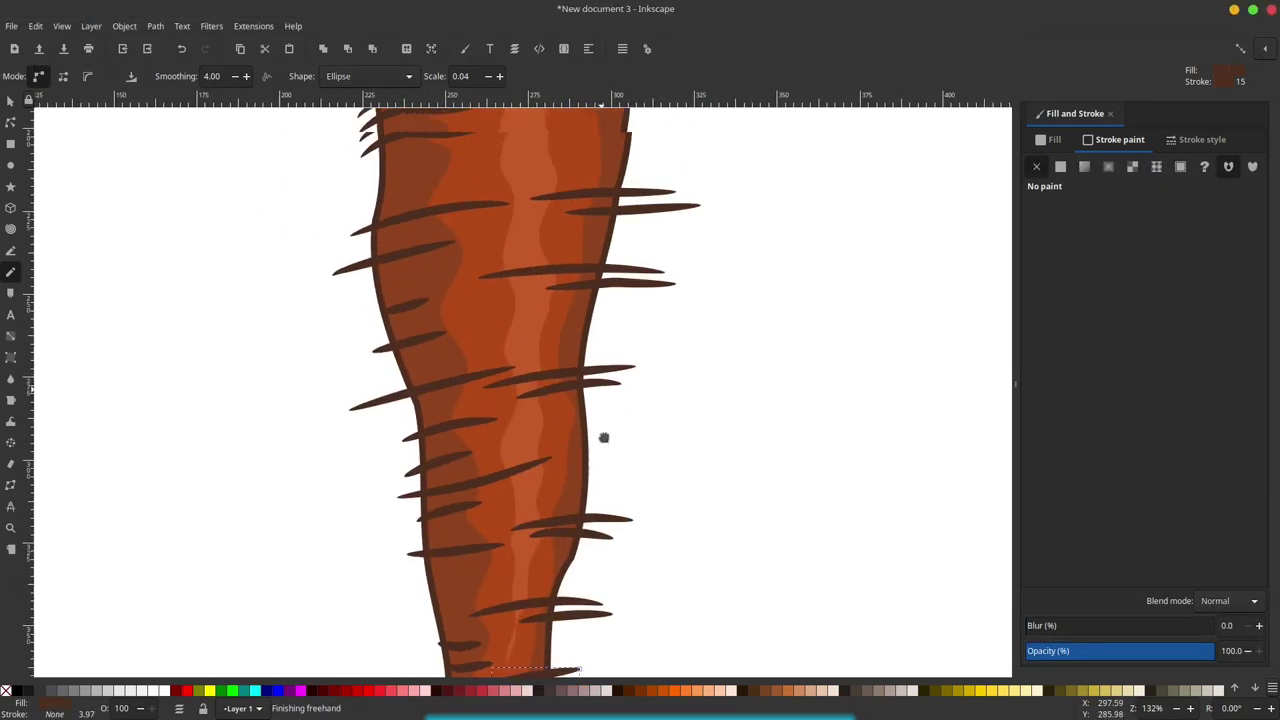
scroll(588, 355, "up", 4)
scroll(588, 355, "down", 2, "ctrl")
scroll(594, 366, "down", 2, "ctrl")
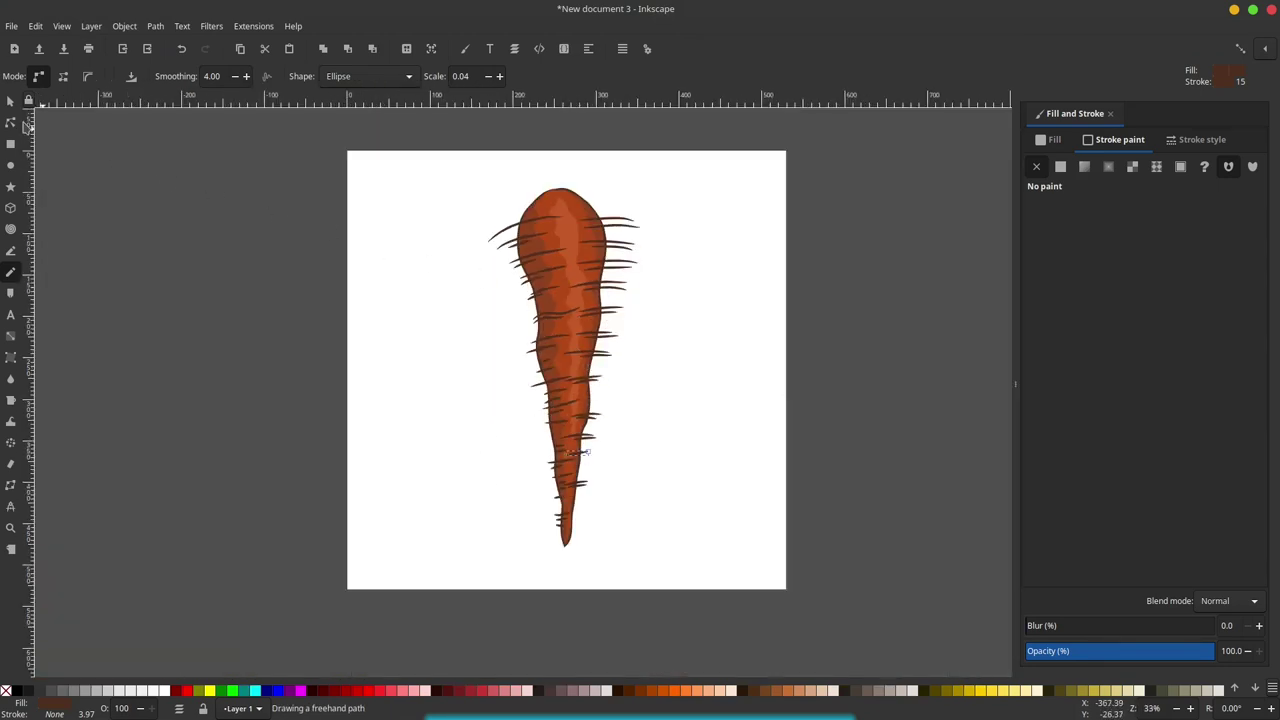
Box-select all 55 ridge strokes with the Selector tool, test-moving them and undoing.
left_click(11, 102)
scroll(545, 215, "up", 1, "ctrl")
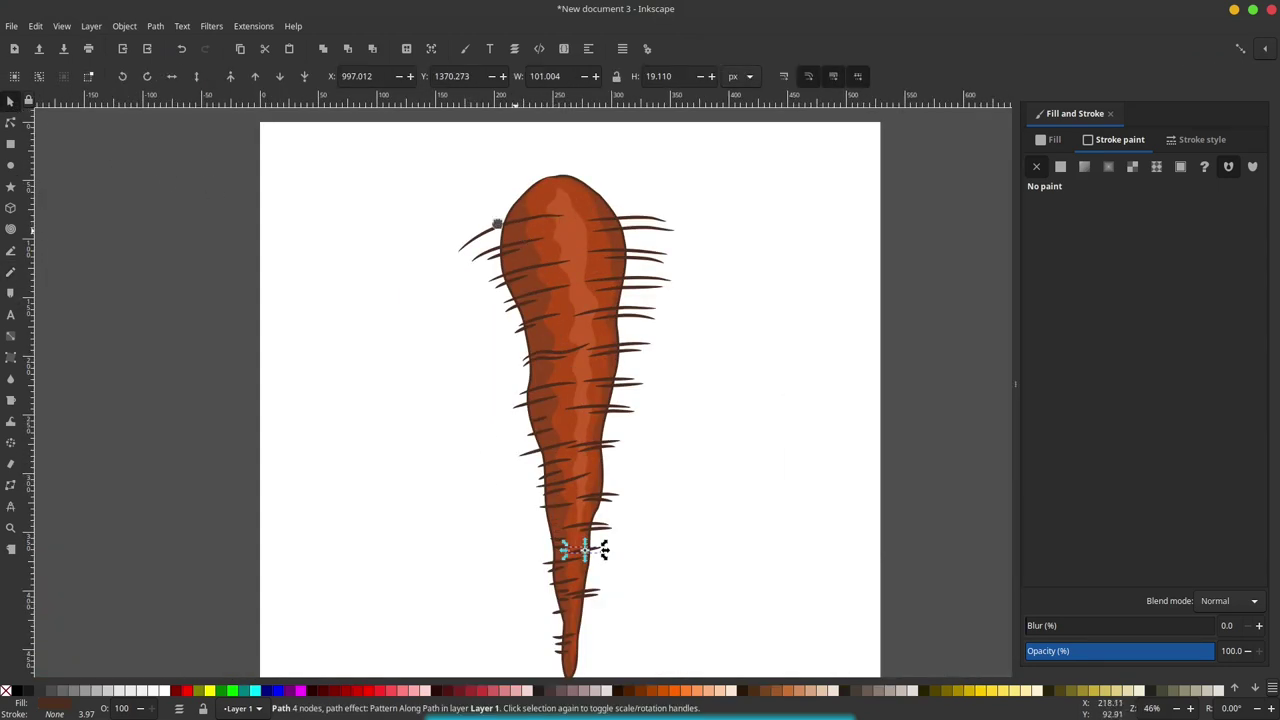
scroll(497, 224, "down", 1, "ctrl")
left_click_drag(764, 184, 365, 473)
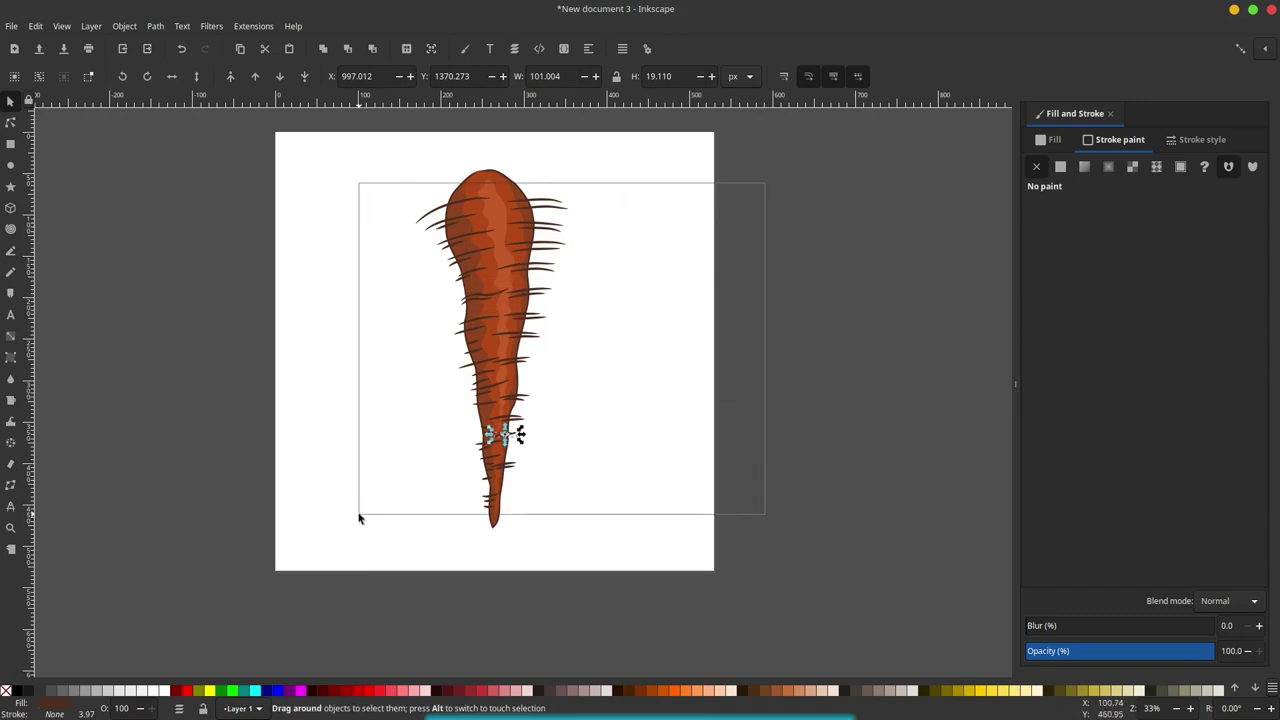
left_click_drag(365, 473, 362, 522)
scroll(493, 237, "up", 1, "ctrl")
scroll(517, 278, "up", 1)
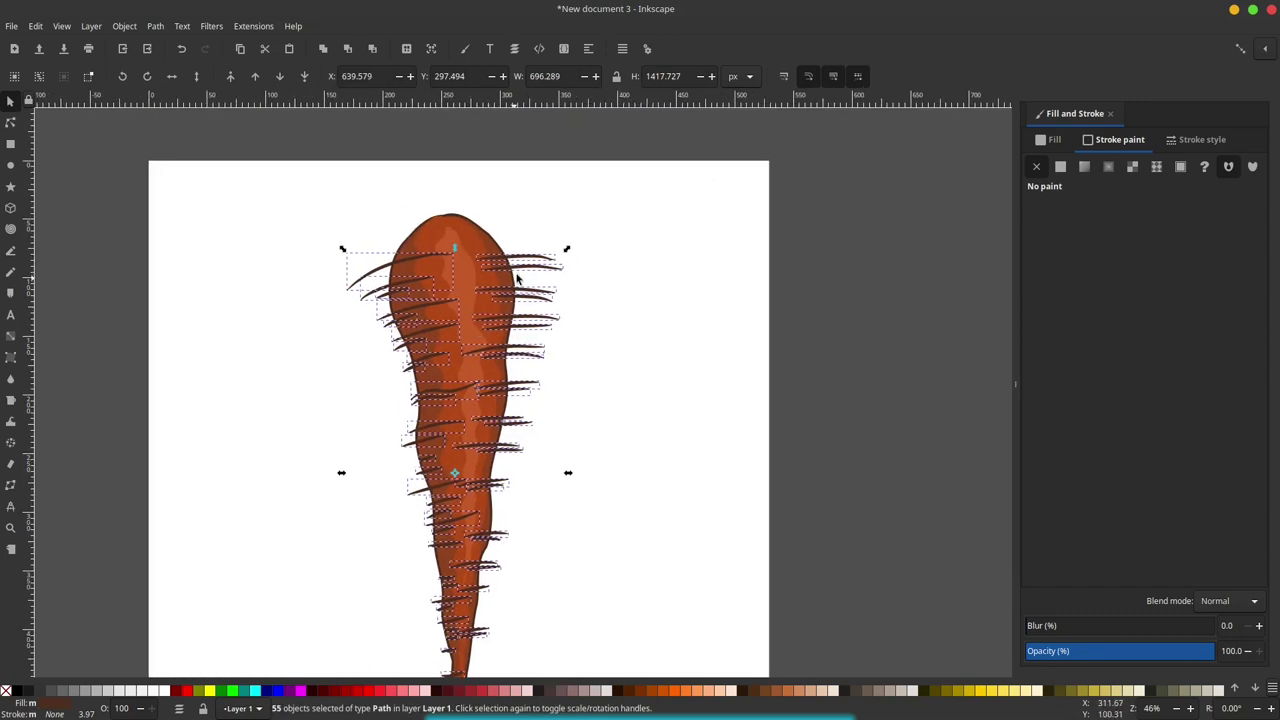
left_click_drag(523, 272, 686, 249)
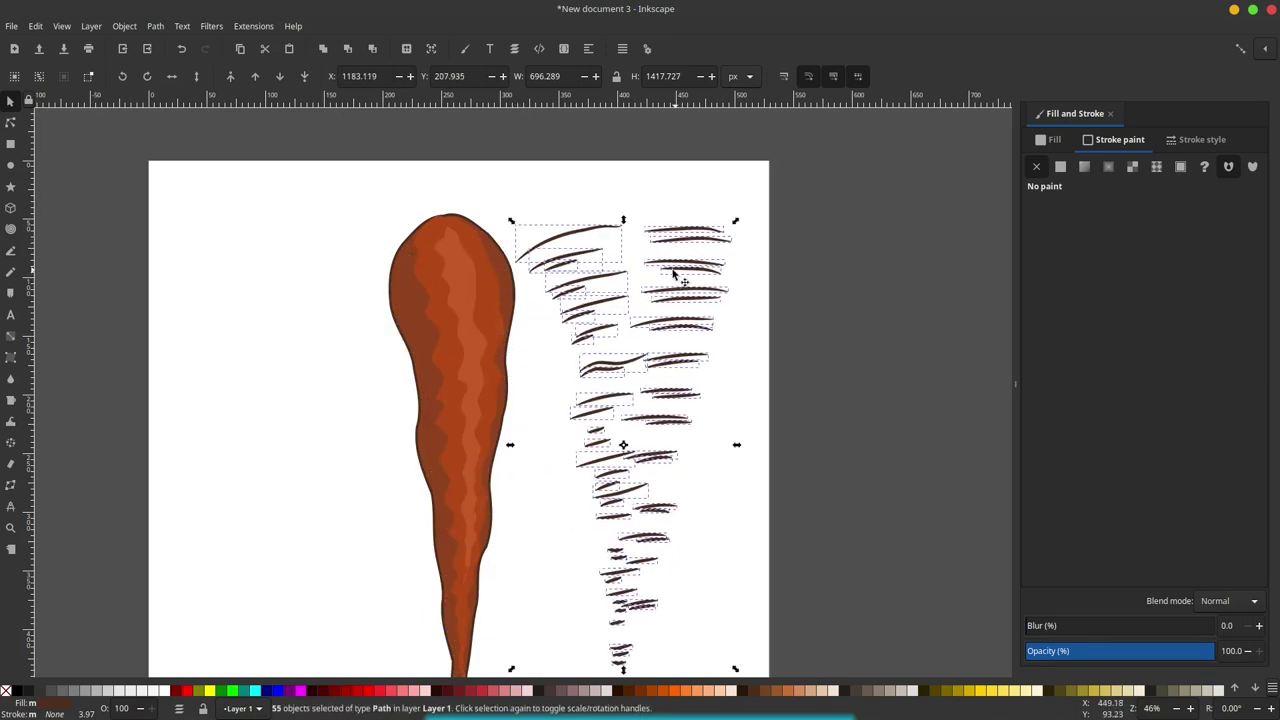
key("ctrl+z")
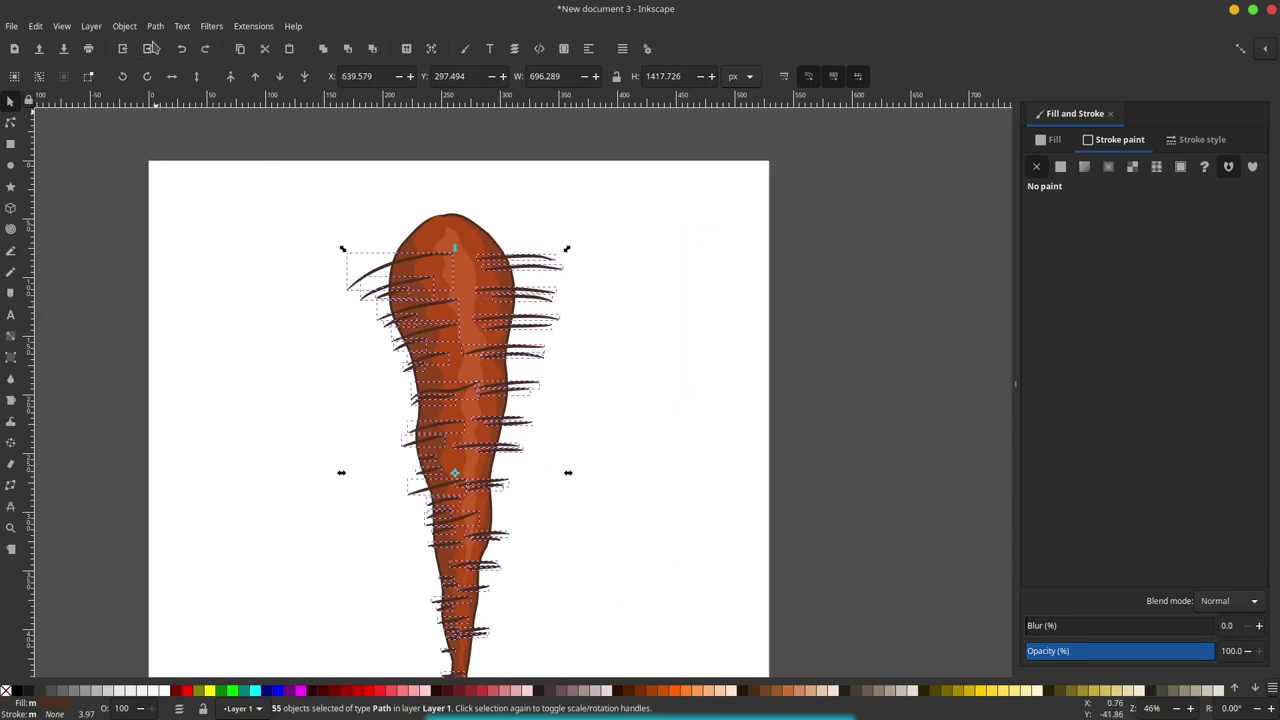
Merge the selected strokes into one path with Path > Union.
left_click(155, 26)
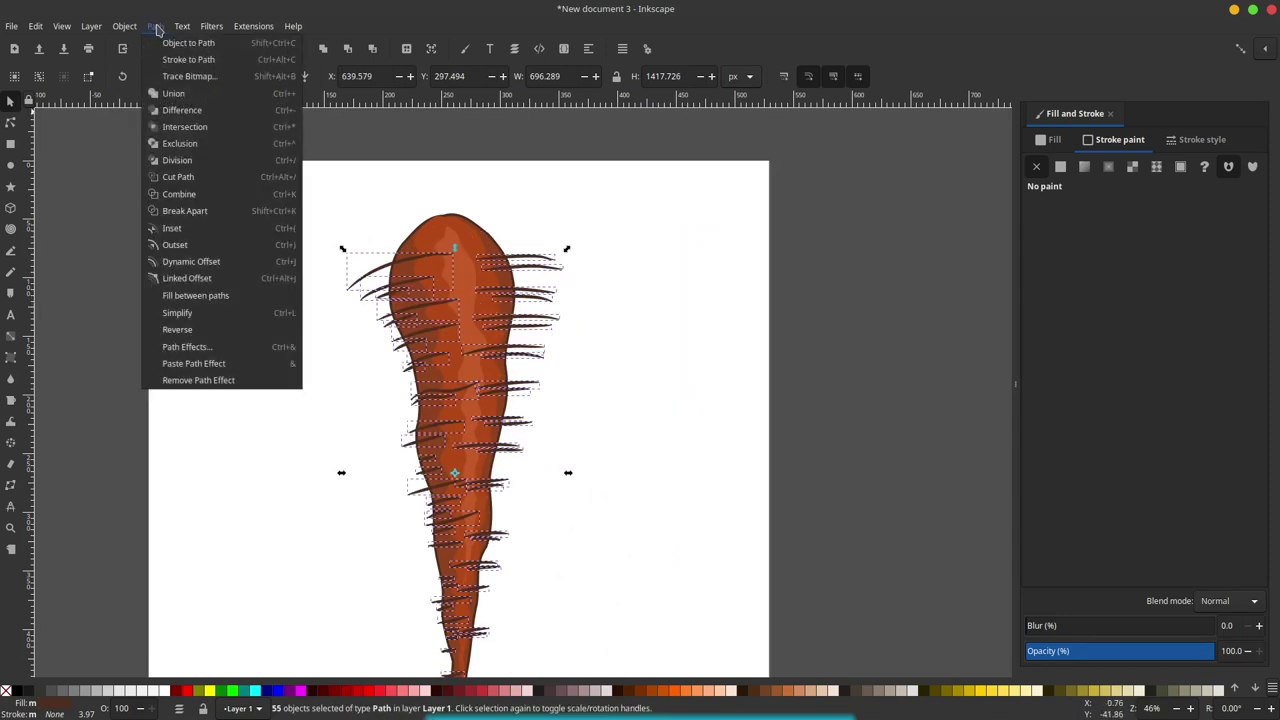
left_click(181, 104)
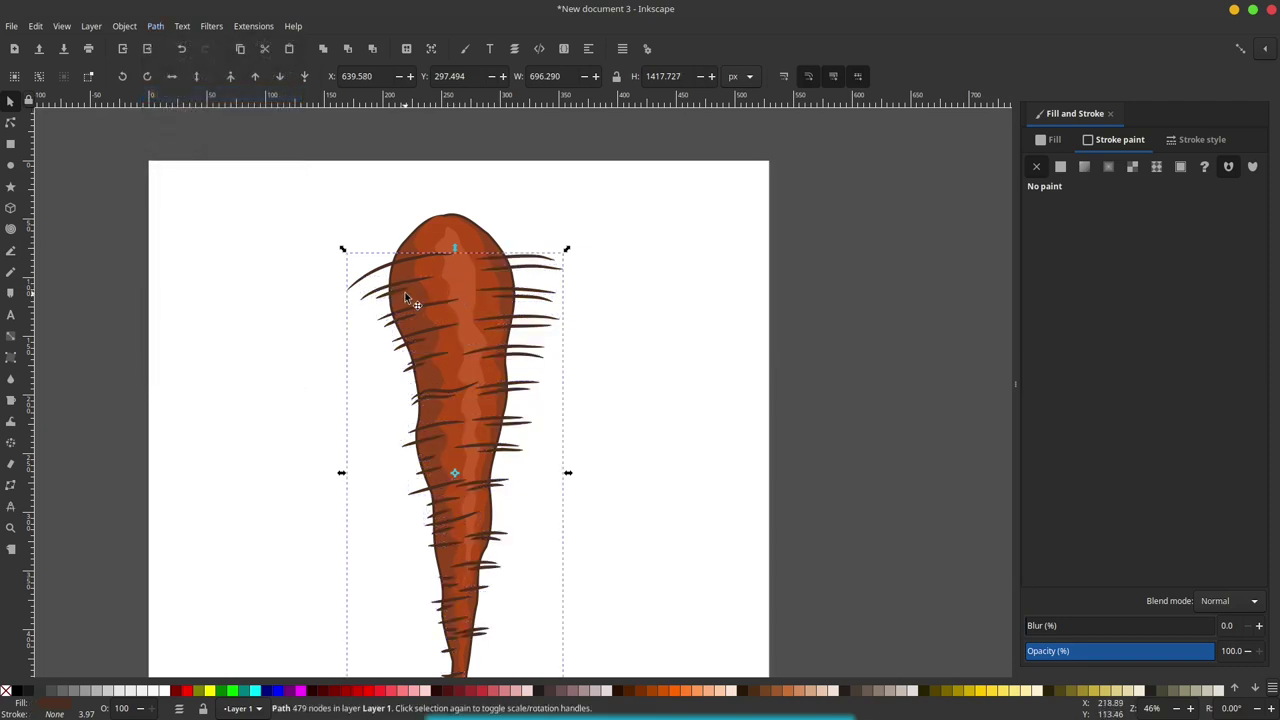
scroll(405, 292, "up", 1, "ctrl")
scroll(440, 240, "up", 1, "ctrl")
scroll(480, 195, "up", 1, "ctrl")
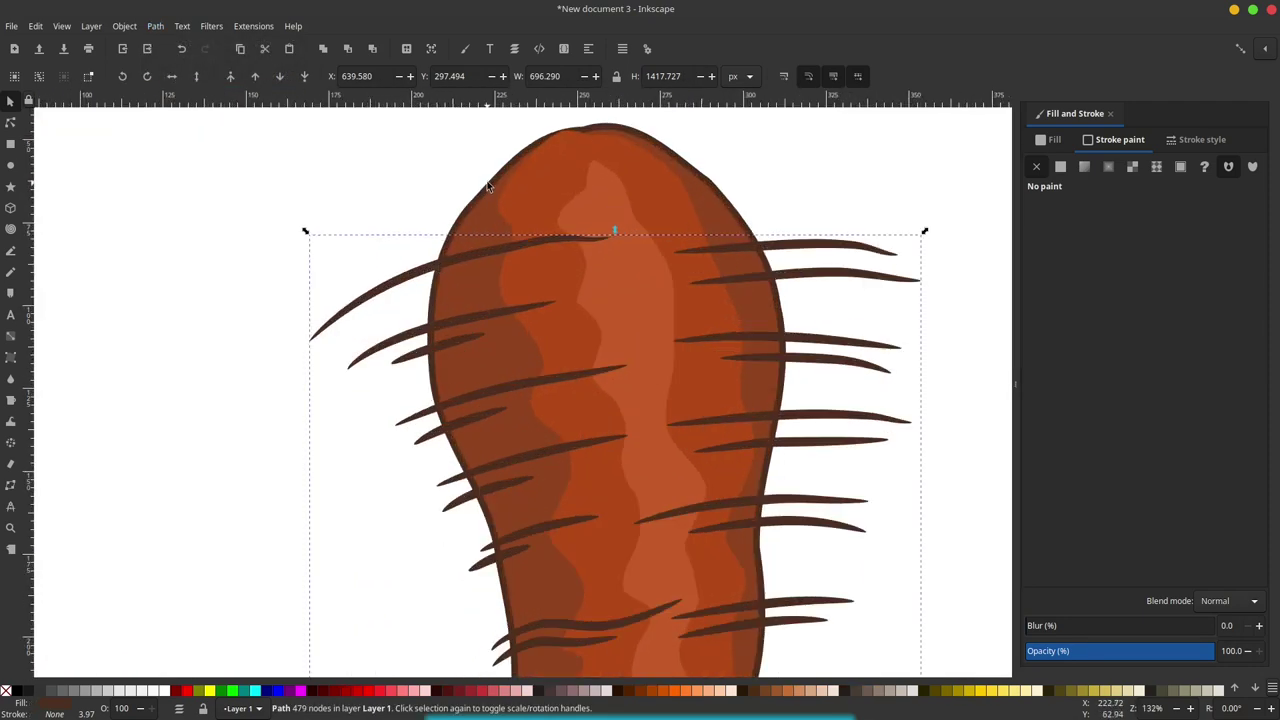
Raise the carrot body to the top, select it with the merged strokes, and apply Path > Intersection.
left_click(487, 182)
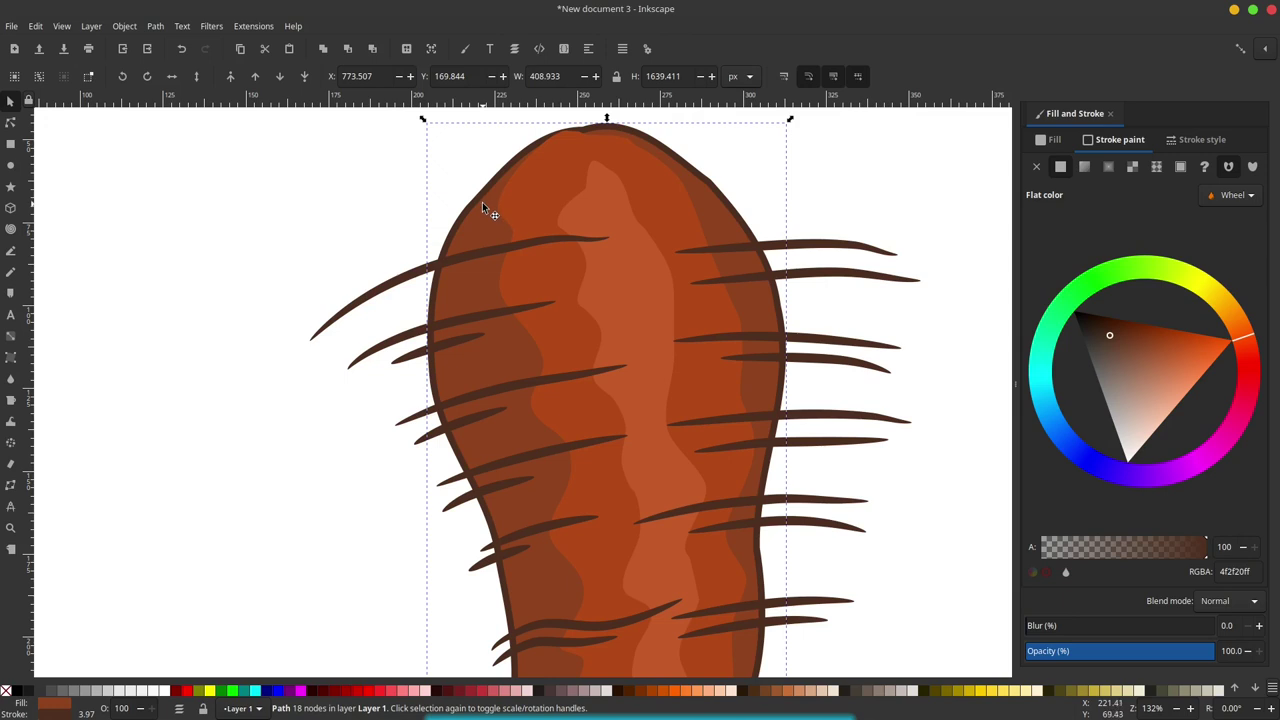
key("Home")
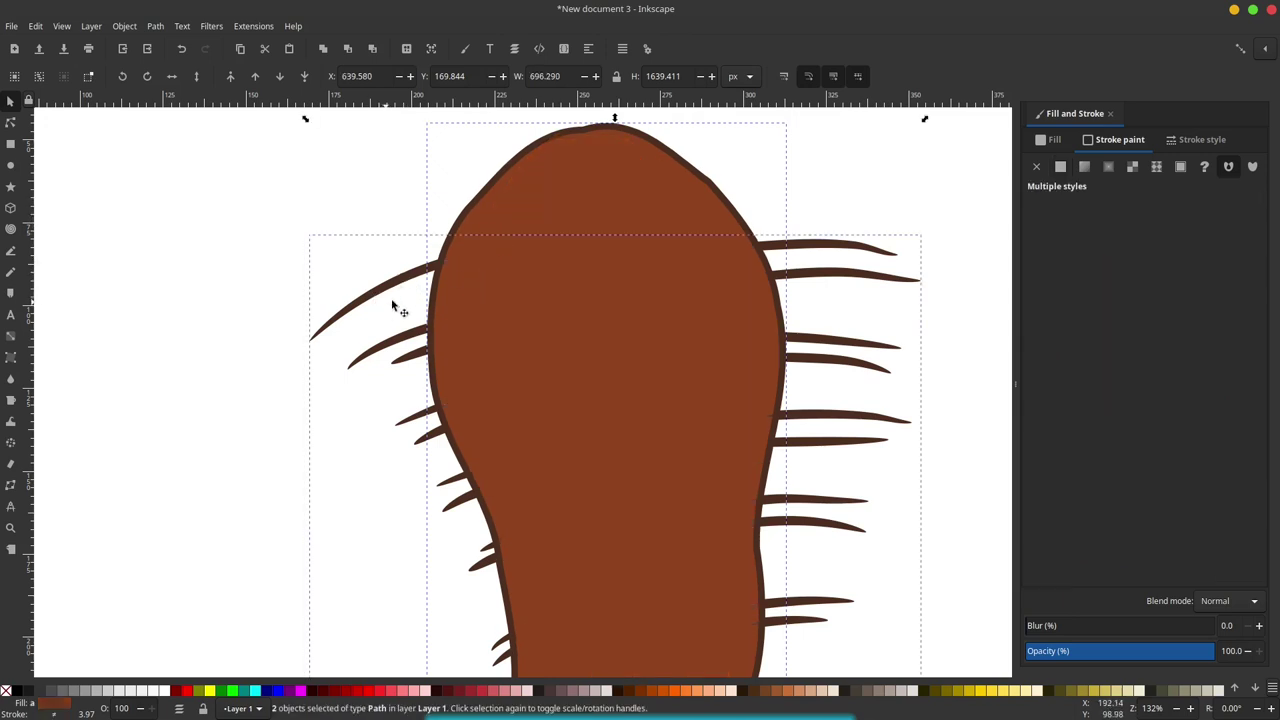
left_click(393, 292, "shift")
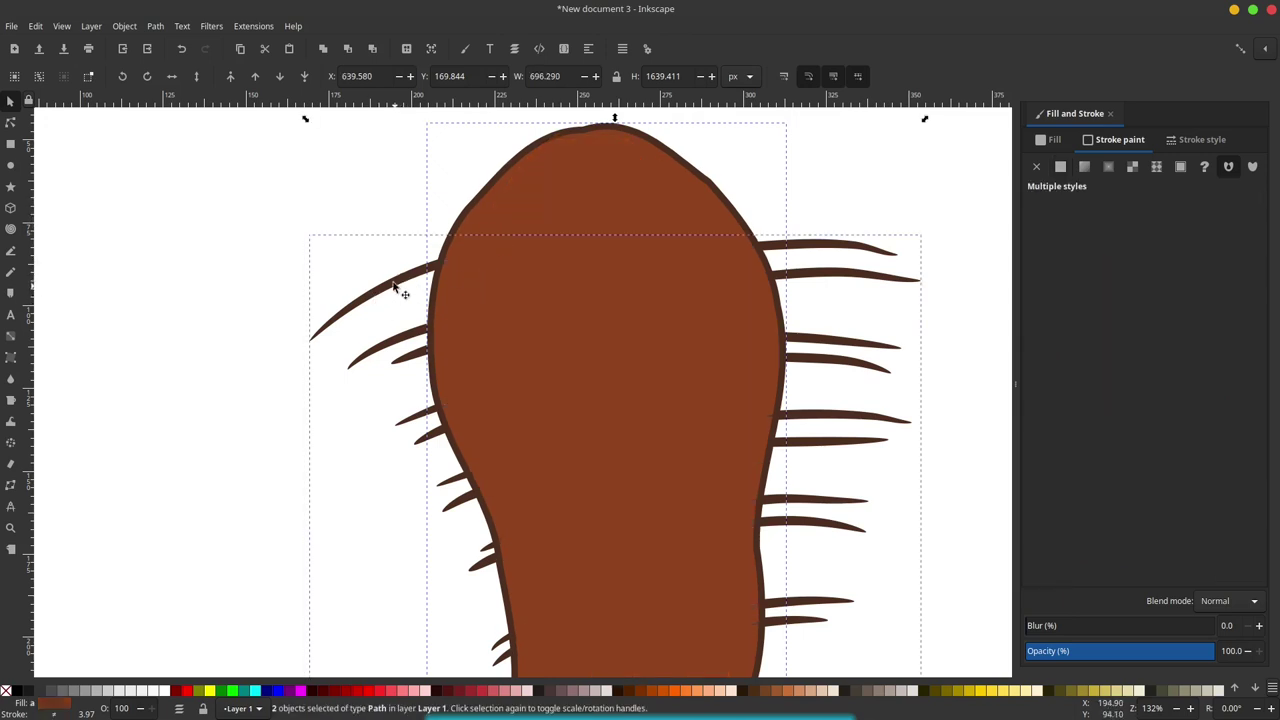
left_click(156, 27)
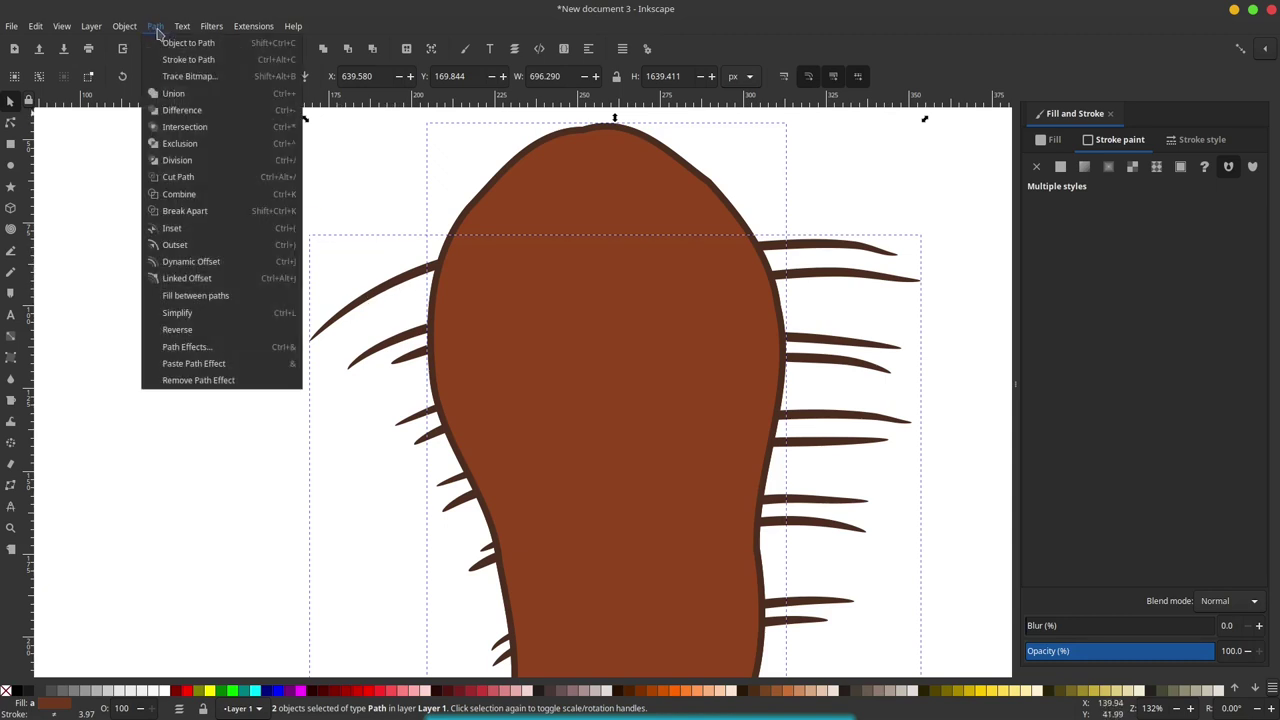
left_click(182, 127)
scroll(505, 340, "down", 2)
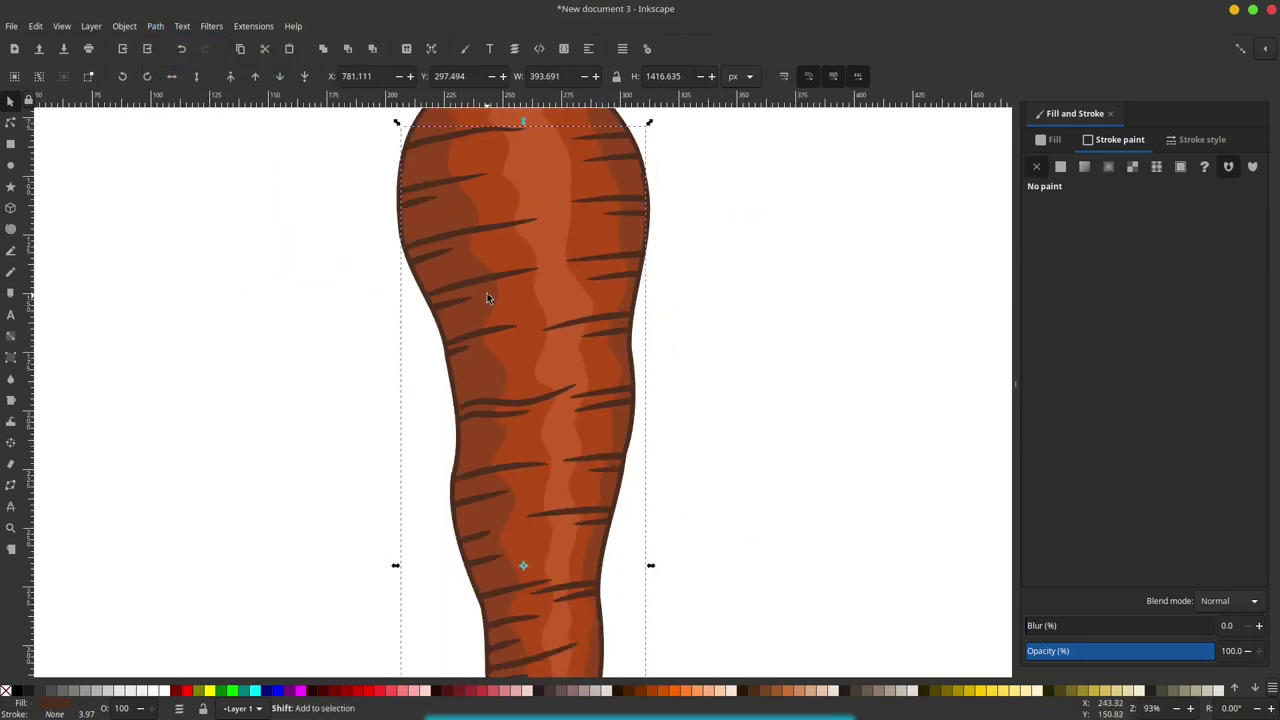
scroll(479, 300, "down", 2)
Select all four carrot paths, scale them down by a corner handle, and move them onto the page.
left_click(804, 271)
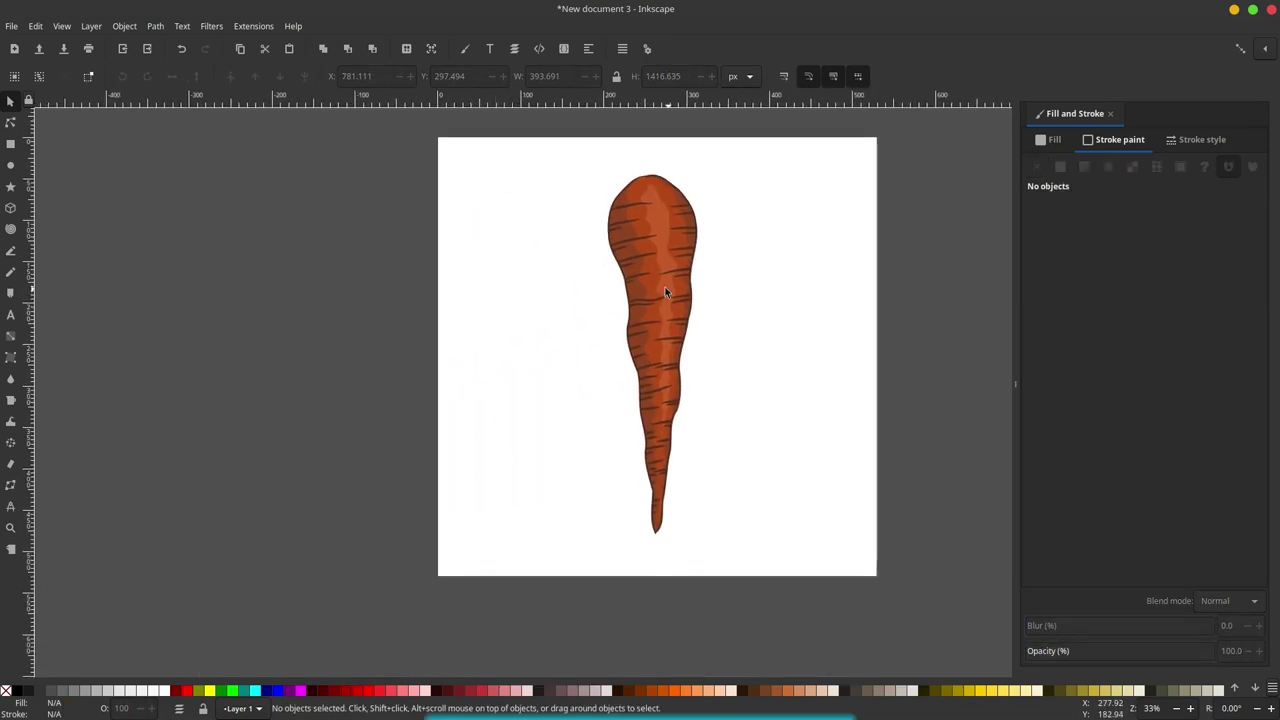
scroll(650, 295, "down", 2)
left_click_drag(686, 200, 551, 484)
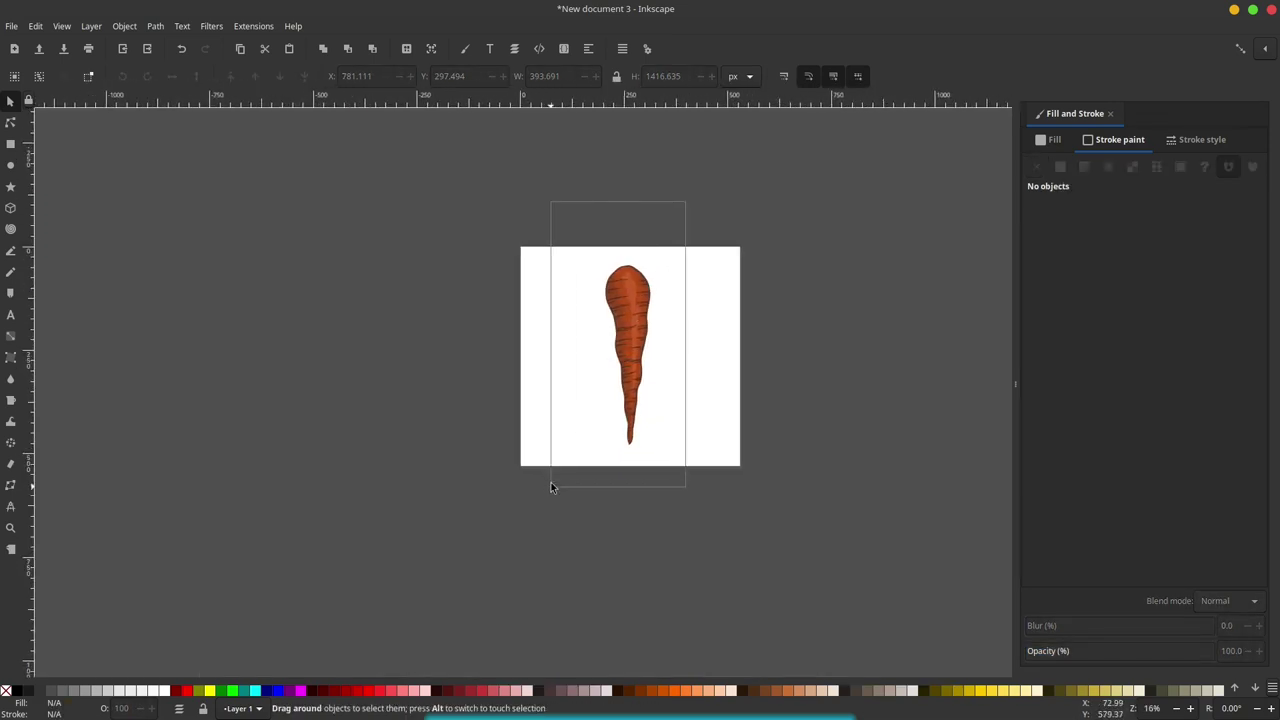
left_click_drag(654, 263, 640, 315)
left_click(626, 360)
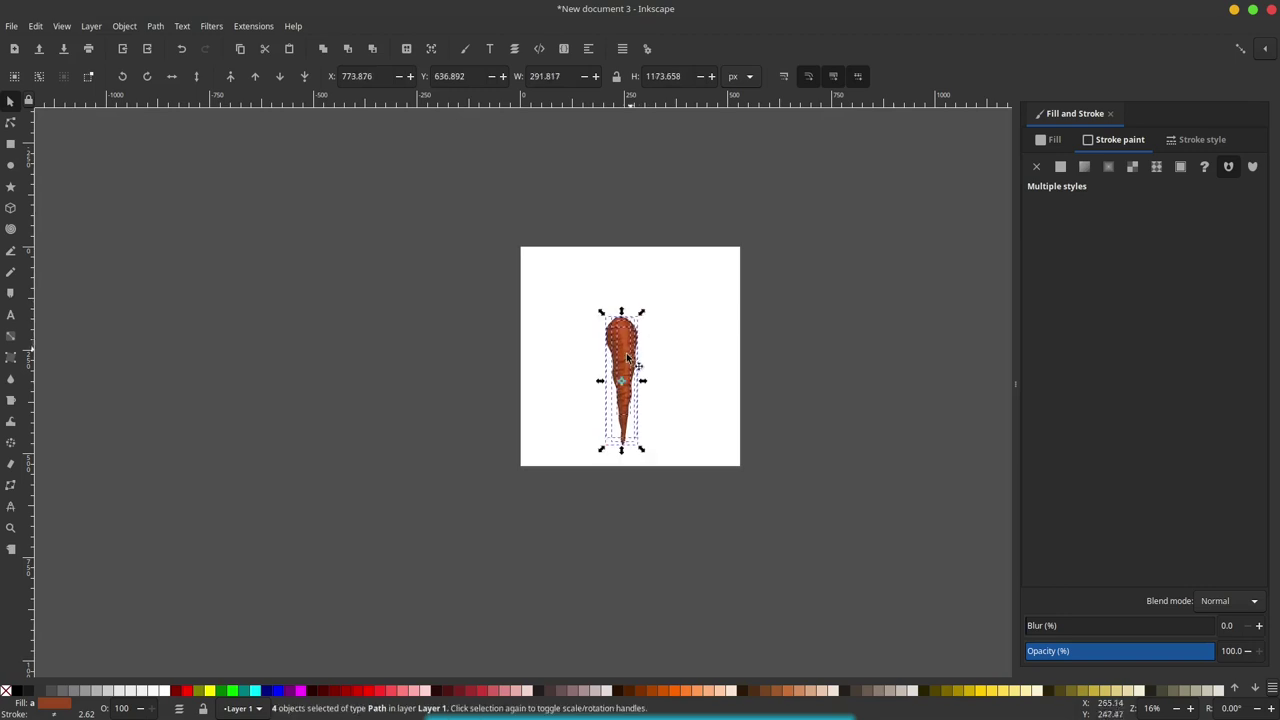
left_click_drag(626, 360, 642, 361)
left_click(780, 294)
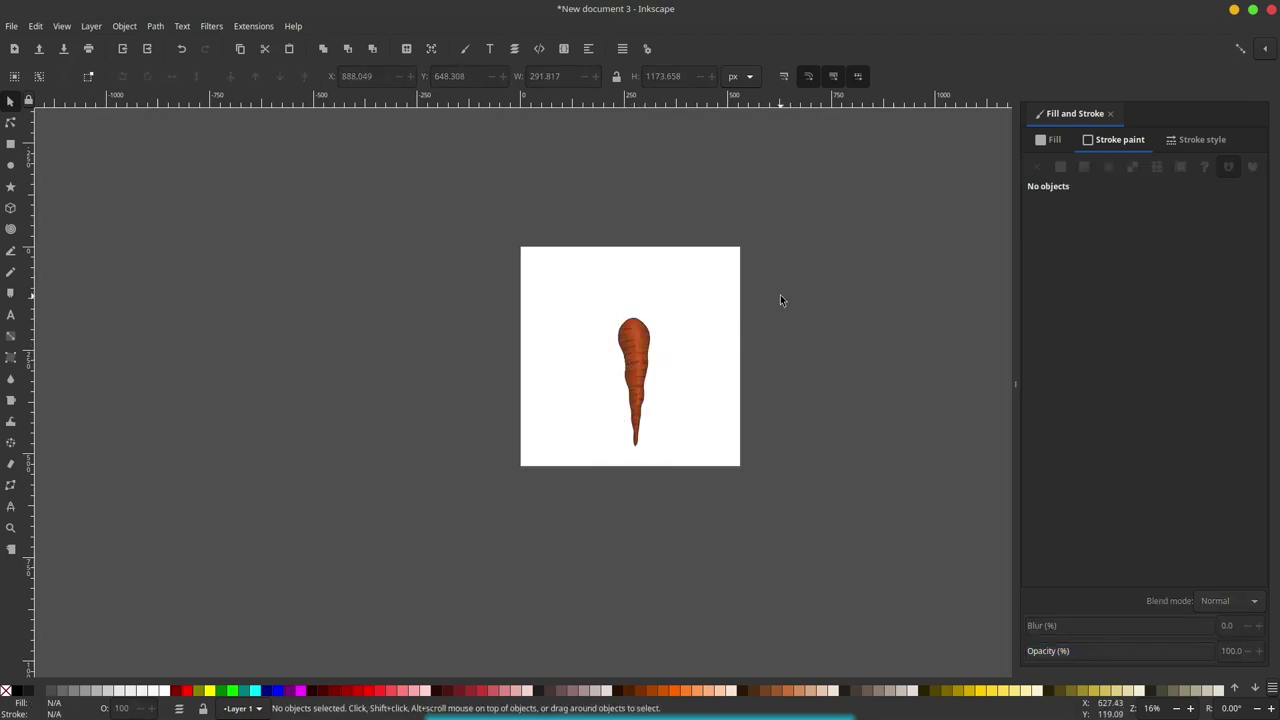
scroll(610, 352, "up", 3)
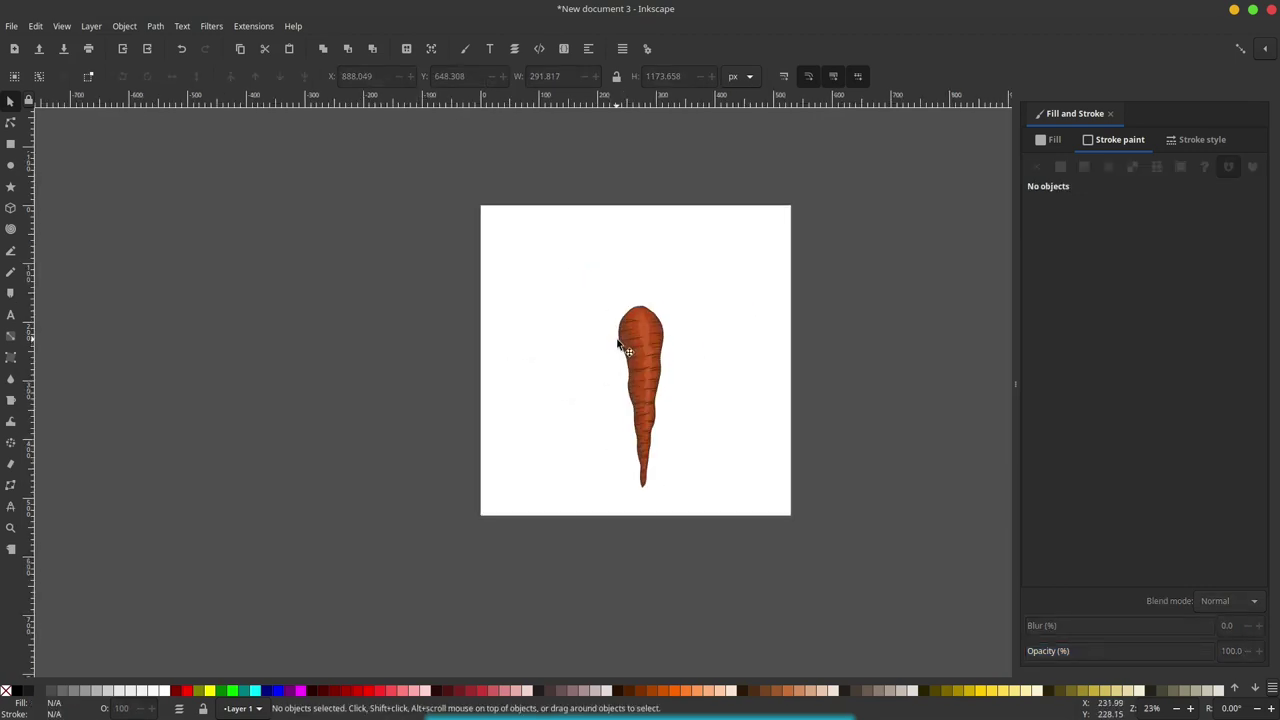
scroll(622, 344, "up", 2)
scroll(626, 354, "up", 1)
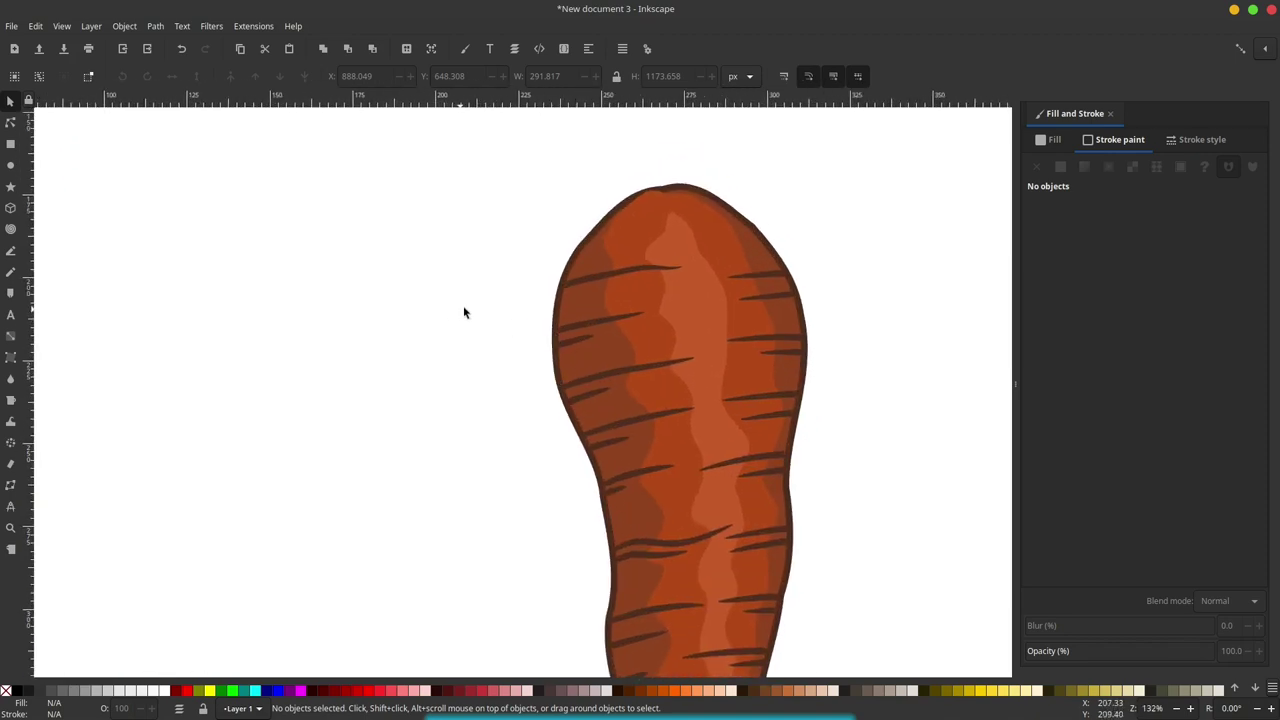
Discard a first freehand shadow line and set the Pencil shape to None.
left_click(13, 274)
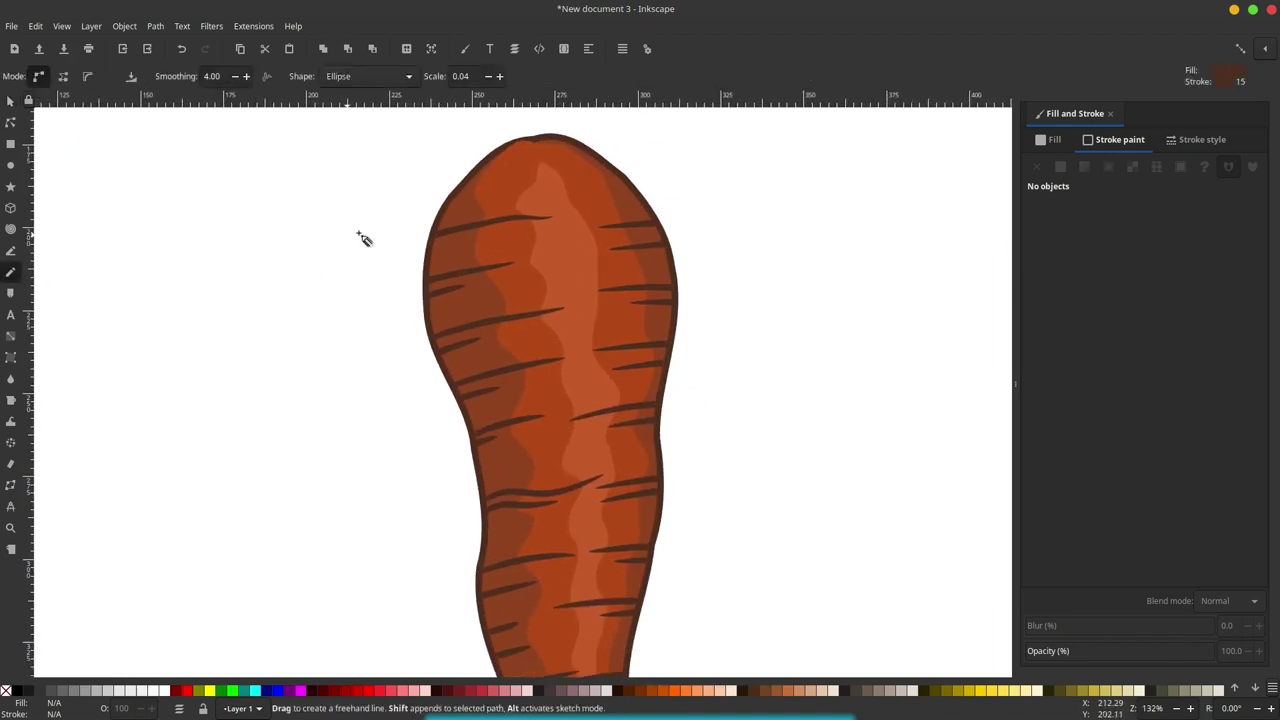
scroll(478, 200, "down", 1)
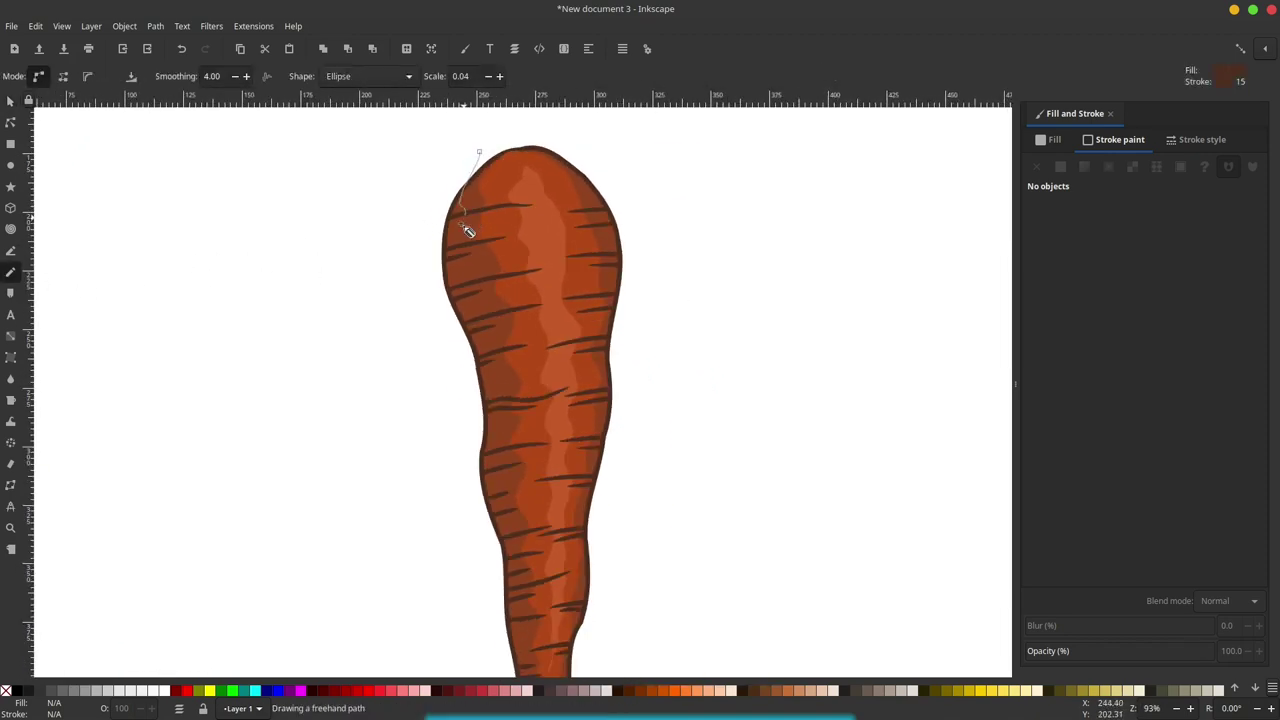
left_click_drag(464, 226, 464, 274)
mouse_move(482, 327)
left_mouse_down()
mouse_move(512, 569)
mouse_move(523, 614)
mouse_move(537, 617)
left_mouse_up()
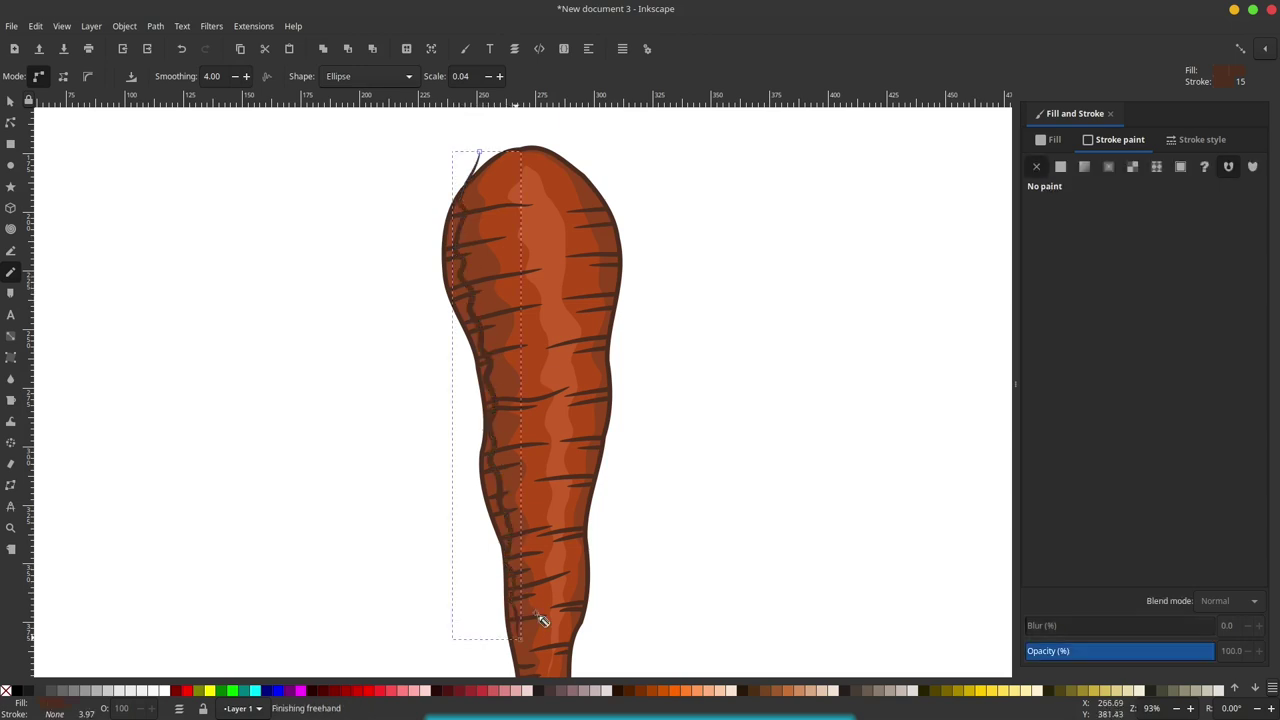
scroll(537, 617, "down", 5)
scroll(514, 329, "up", 5)
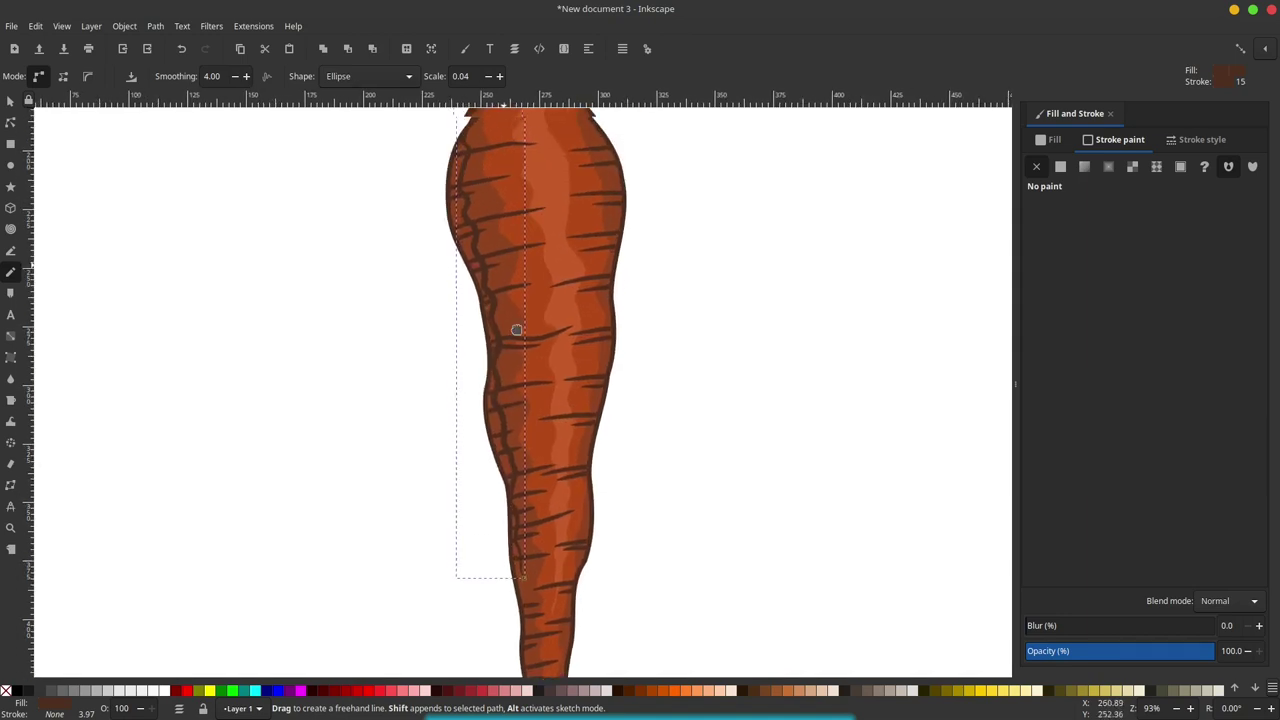
key("Escape")
left_click(395, 75)
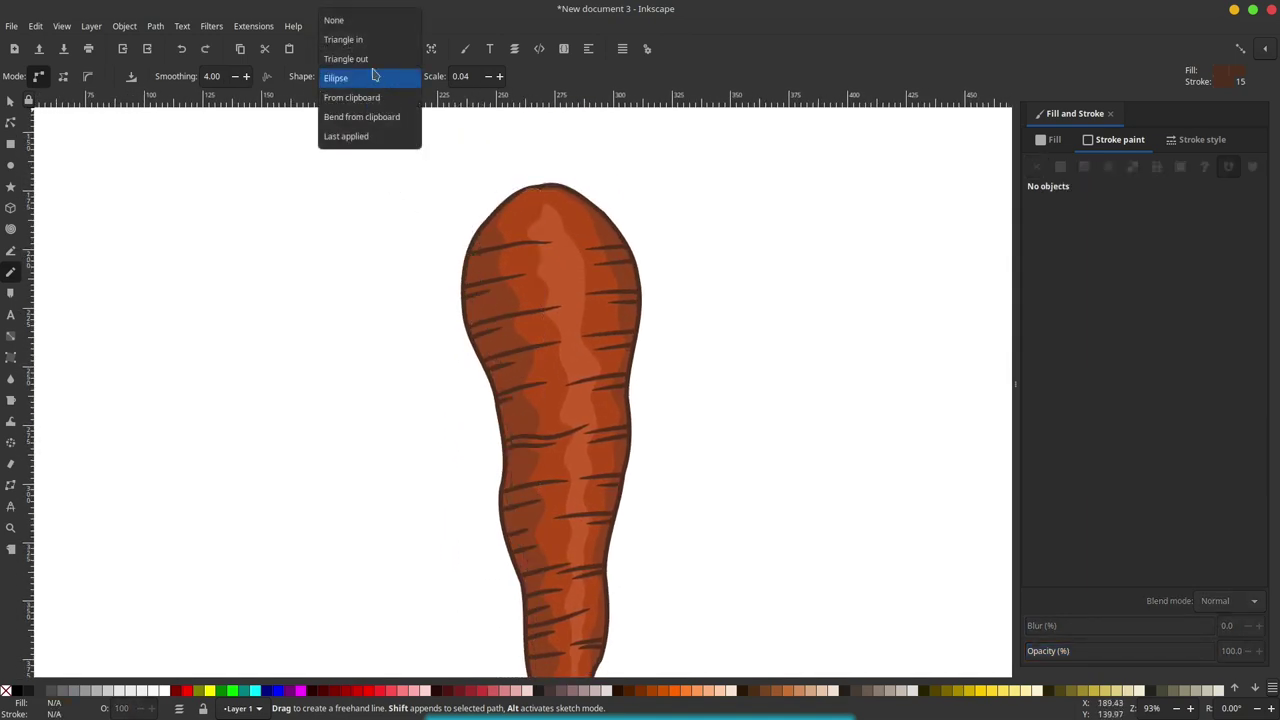
left_click(366, 20)
Draw a dark shadow shape tracing down the carrot's left edge and back up.
left_click_drag(495, 197, 481, 275)
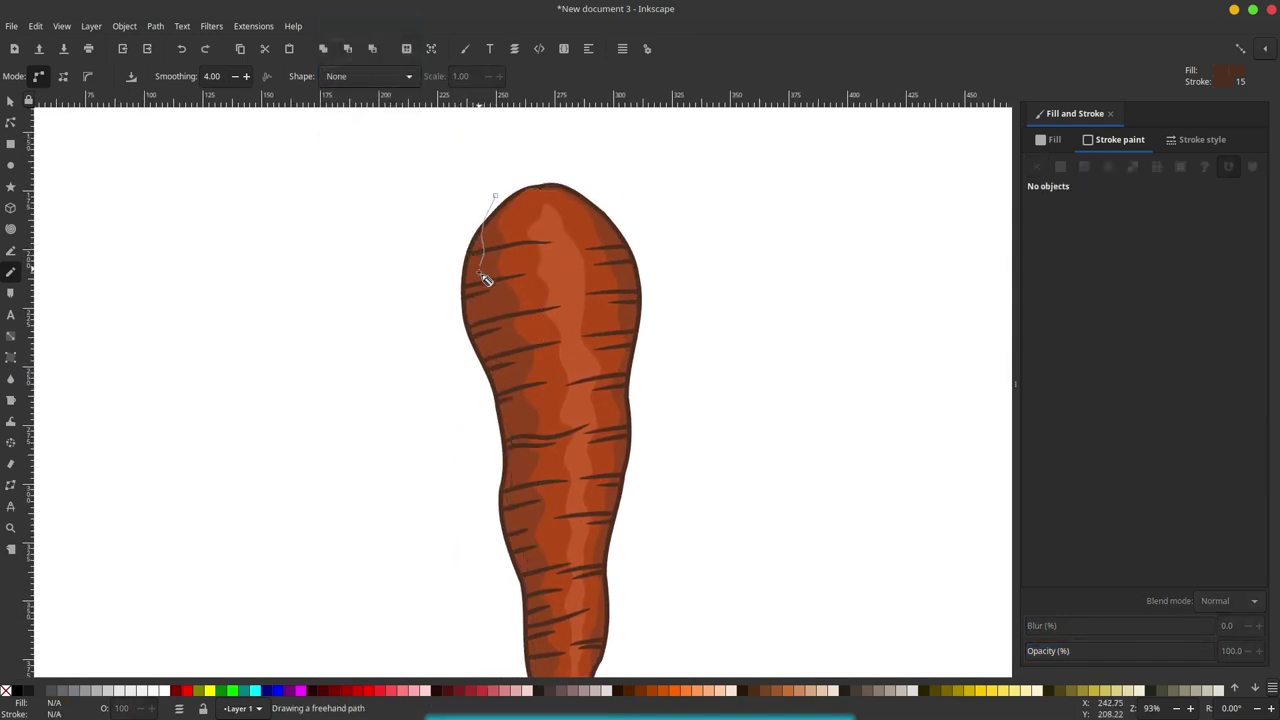
left_click_drag(489, 331, 522, 440)
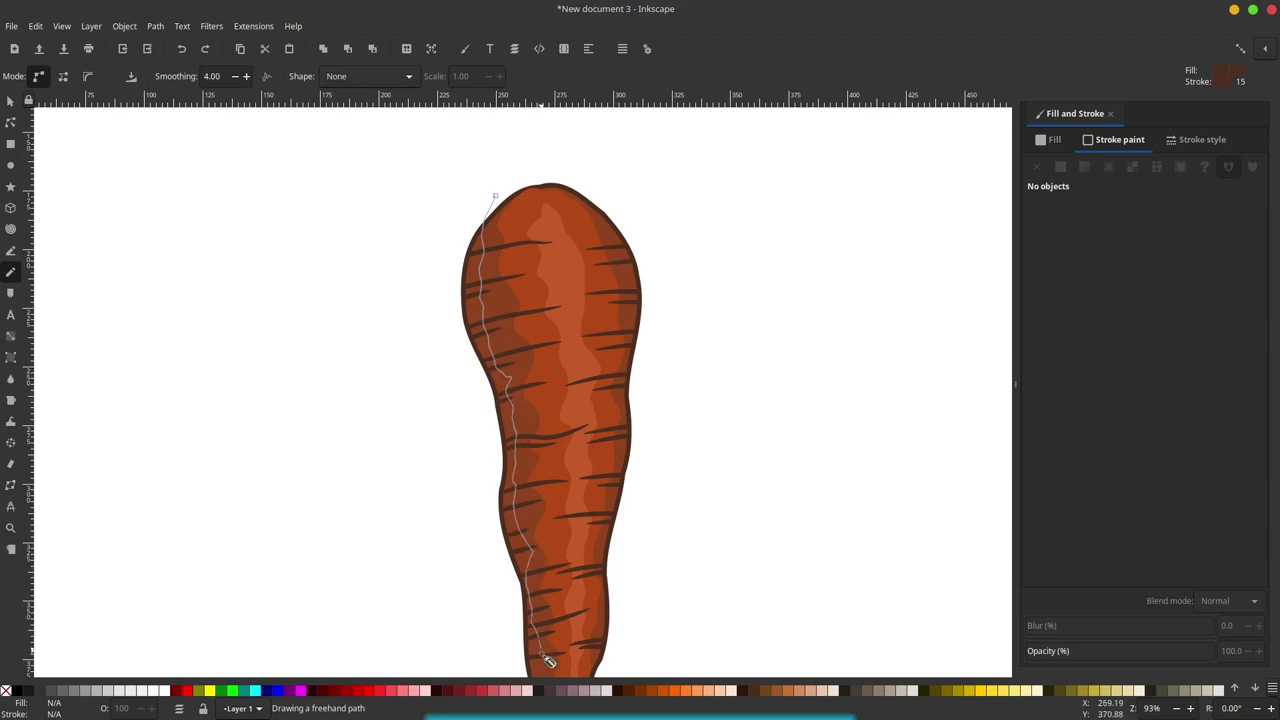
left_click_drag(521, 492, 542, 660)
scroll(526, 370, "down", 6)
left_click_drag(515, 346, 527, 435)
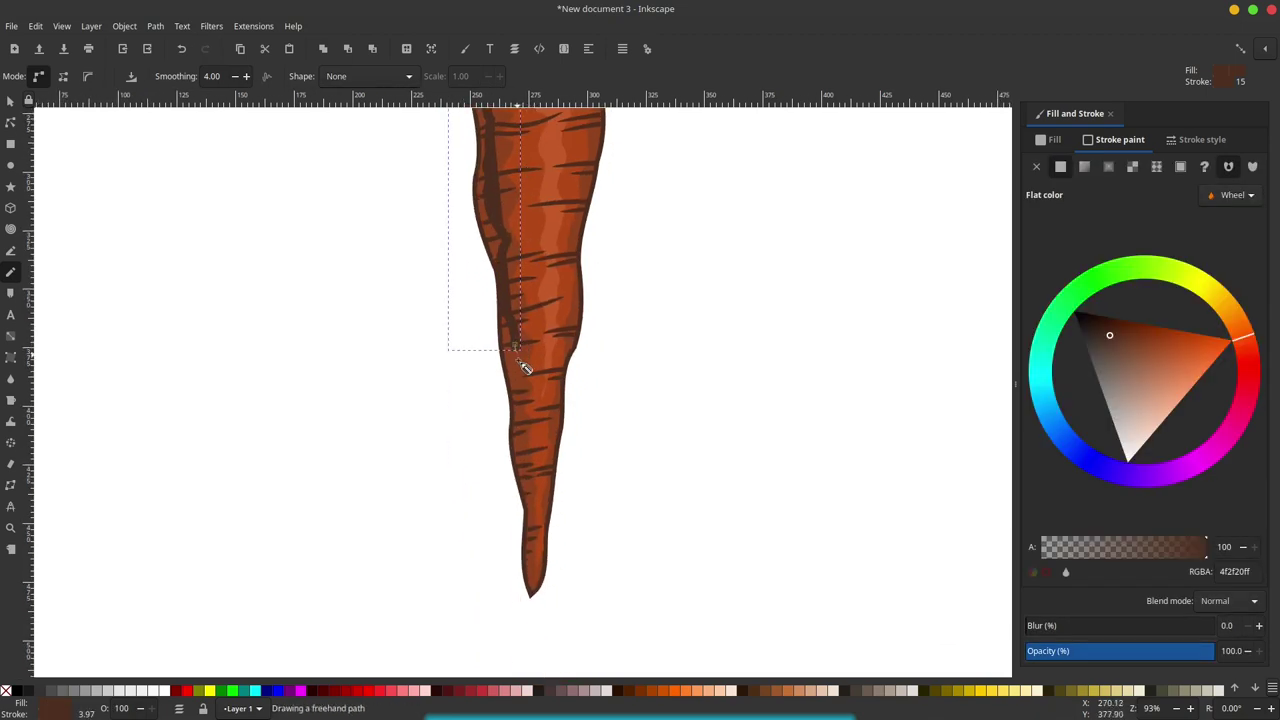
mouse_move(536, 520)
left_mouse_down()
mouse_move(535, 560)
mouse_move(445, 575)
mouse_move(561, 181)
left_mouse_up()
Remove the shadow shape's stroke, duplicate the carrot base, and apply Path > Exclusion to both.
left_click(11, 102)
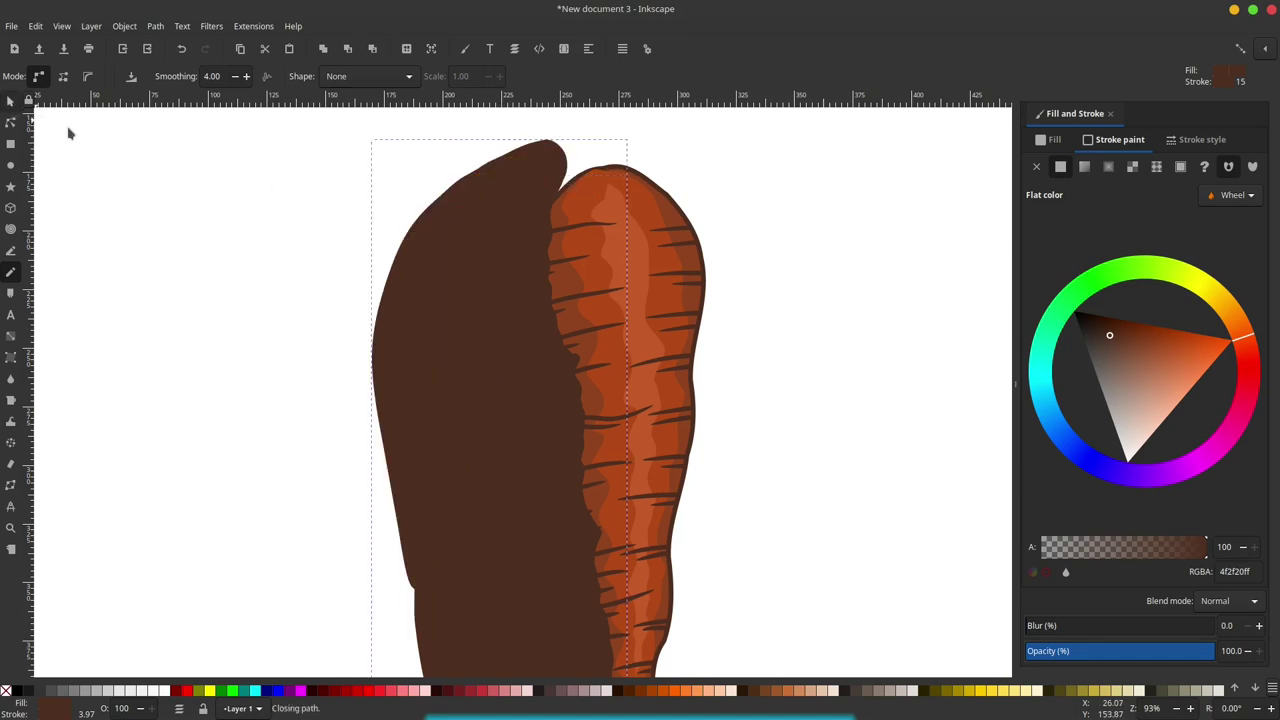
left_click(6, 690, "shift")
left_click(680, 207)
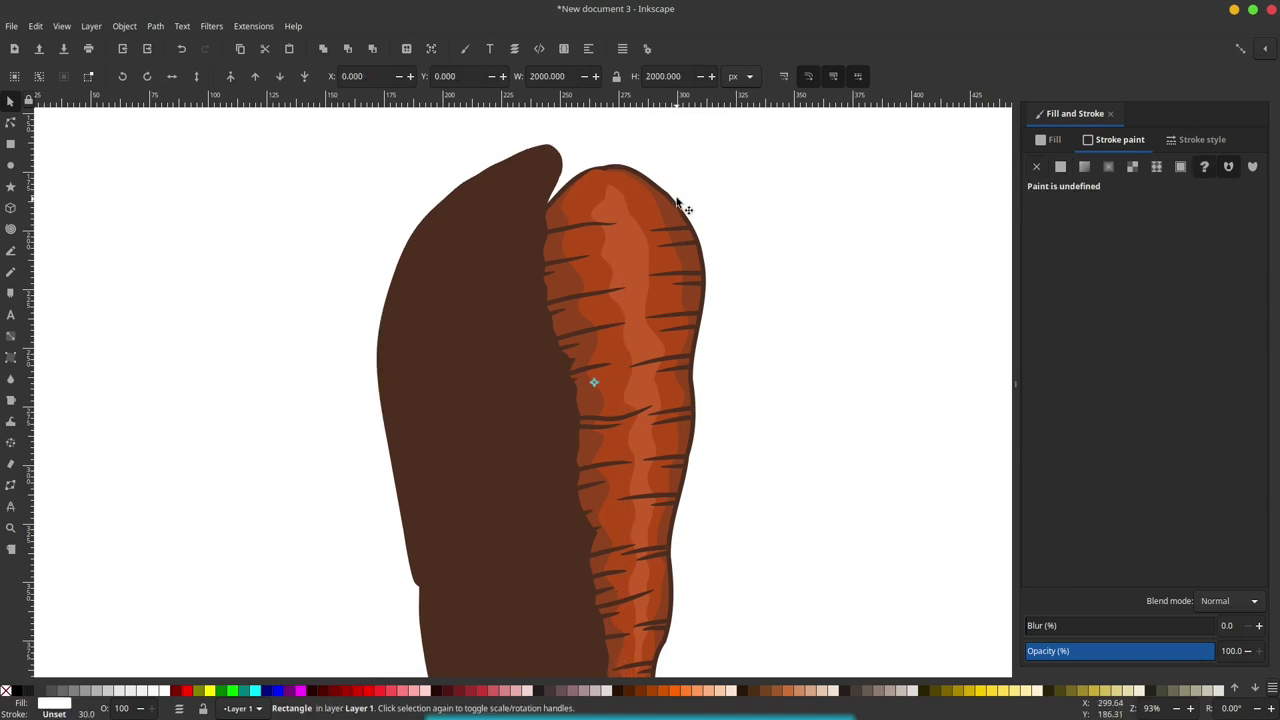
key("ctrl")
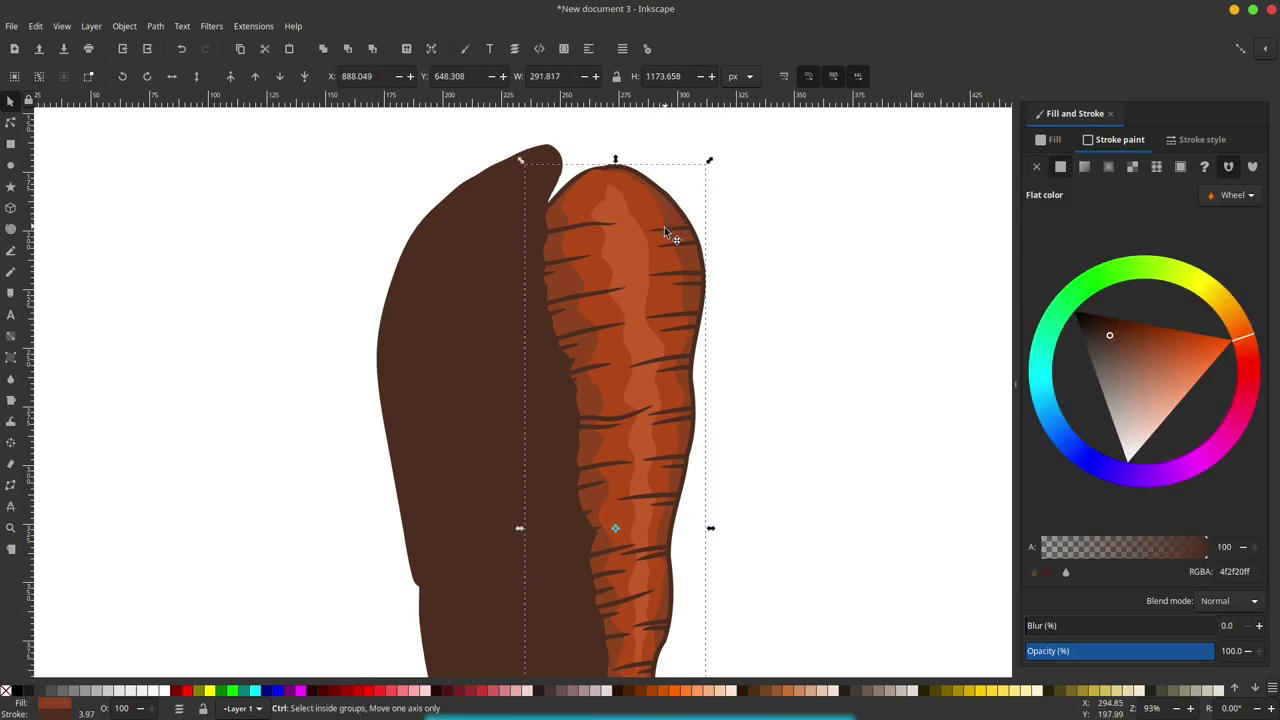
key("Home")
left_click(466, 258, "shift")
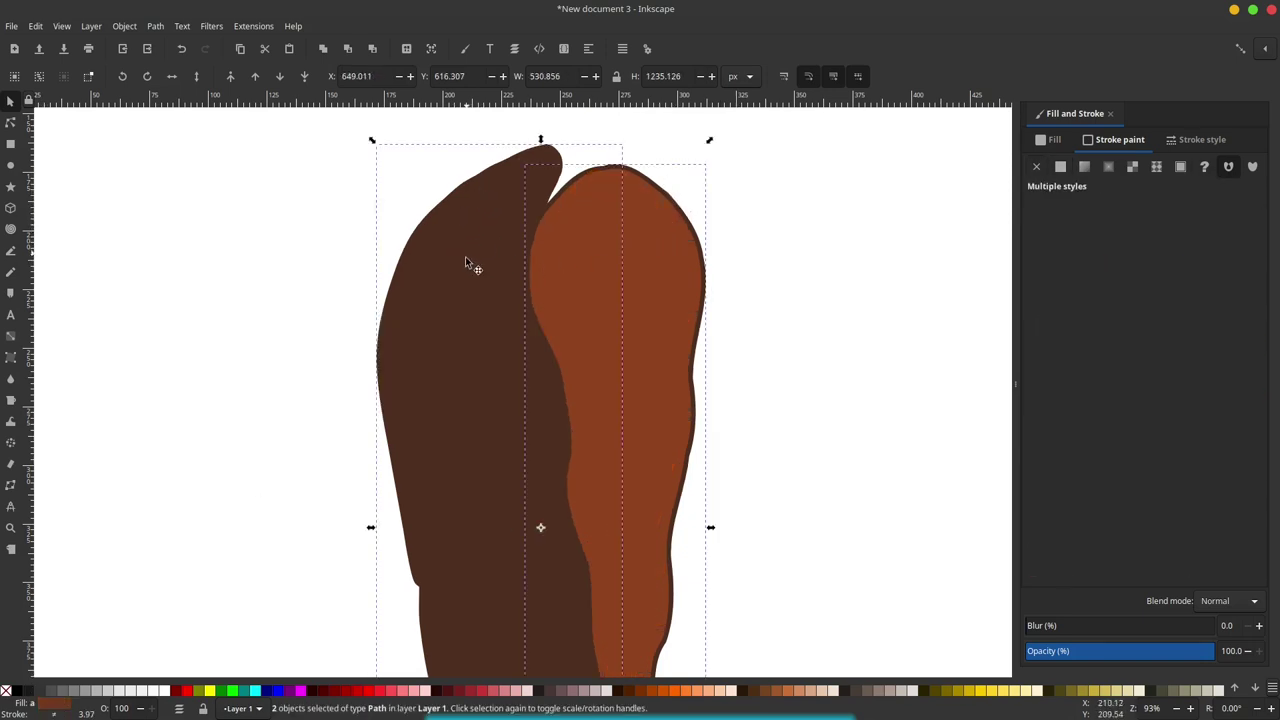
left_click(157, 30)
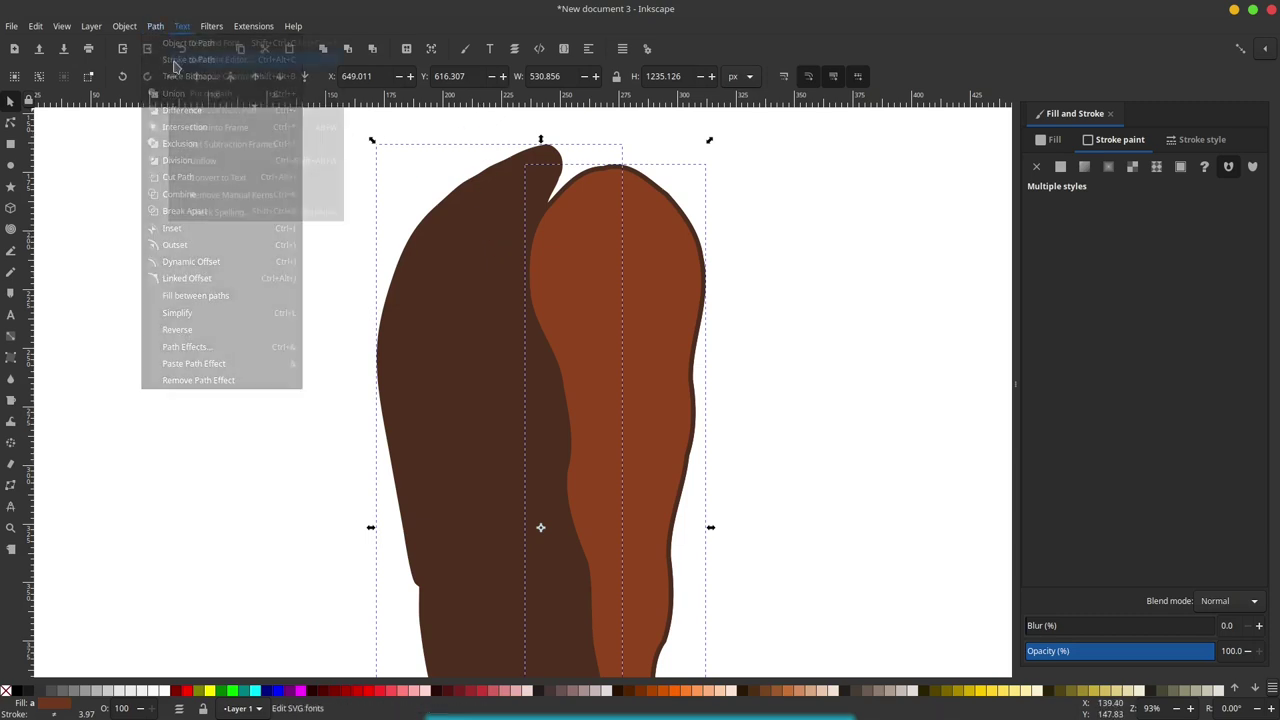
left_click(184, 127)
left_click(600, 366)
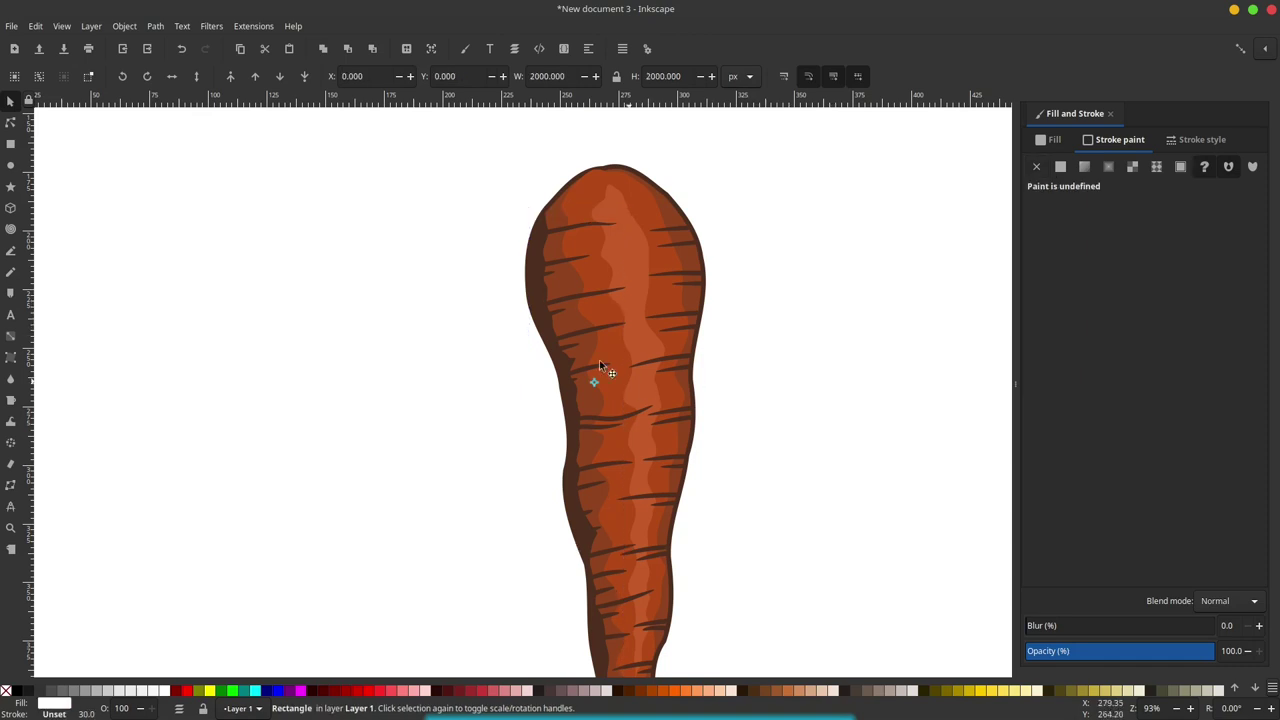
Give the shadow strip no stroke and a reddish-brown fill, 7c3918ff, from sampled orange 90431e.
left_click(549, 293)
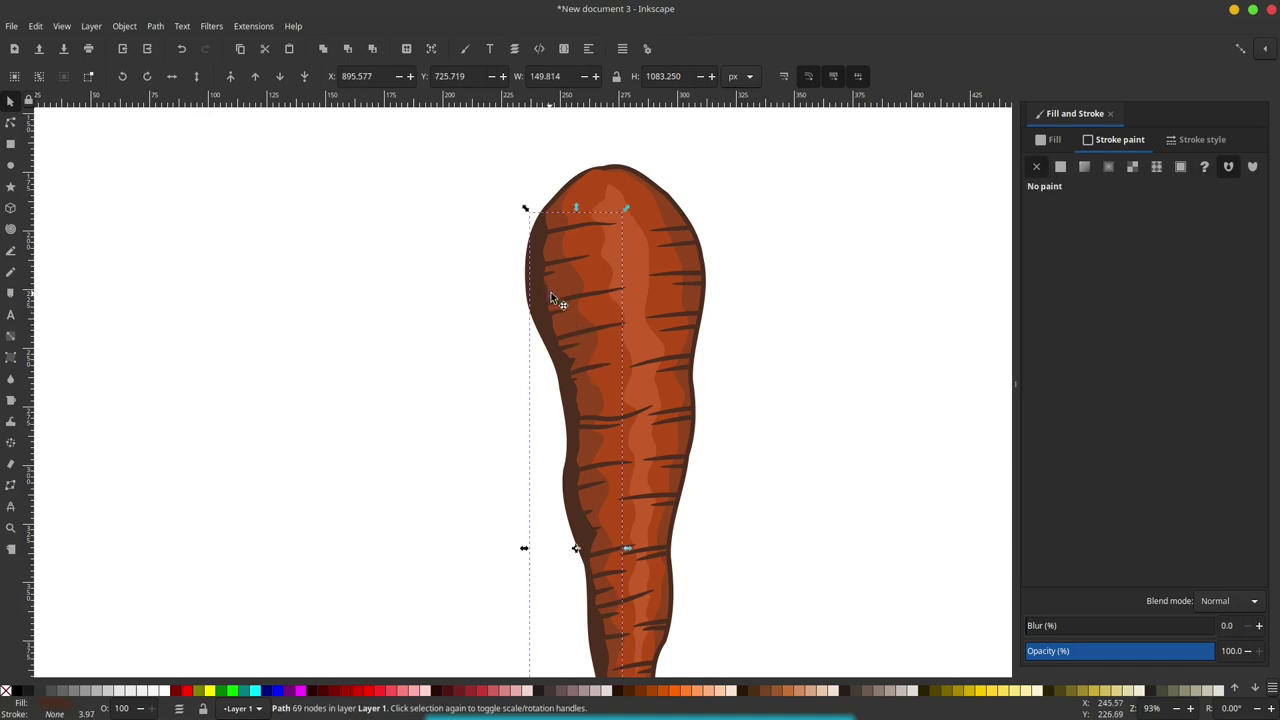
left_click(1060, 167)
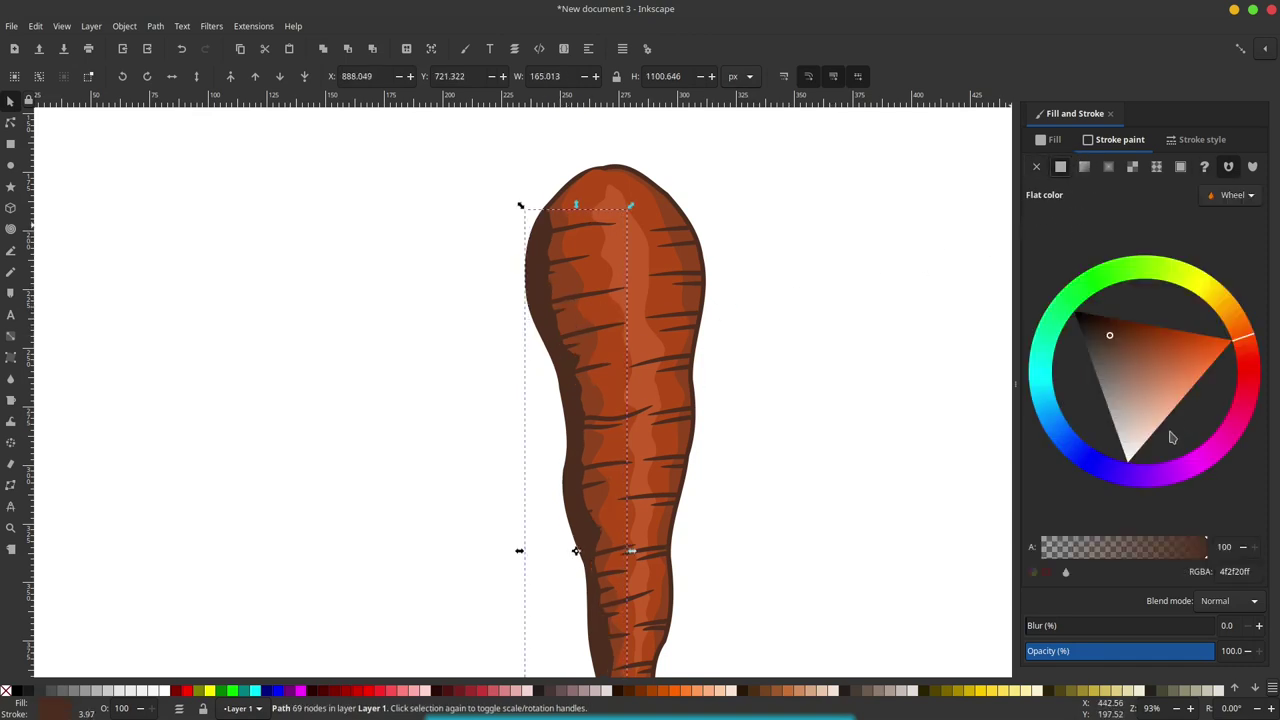
left_click(1066, 574)
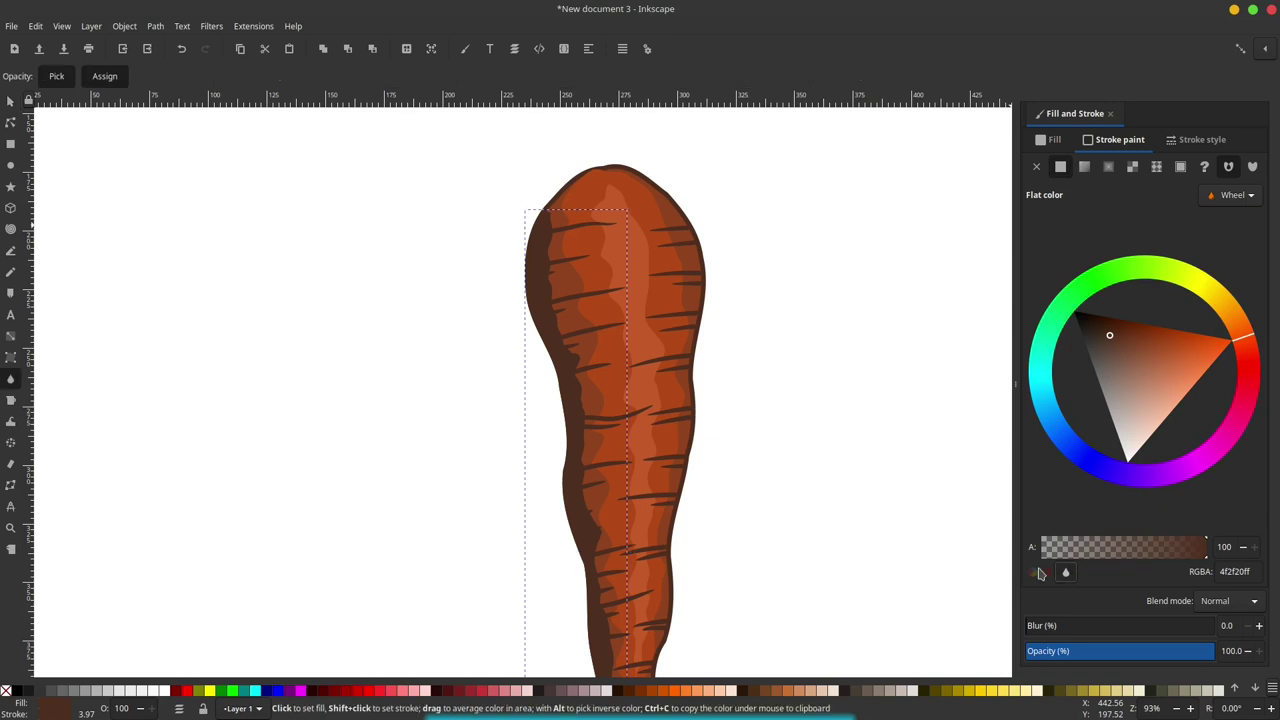
left_click(580, 325, "shift")
key("s")
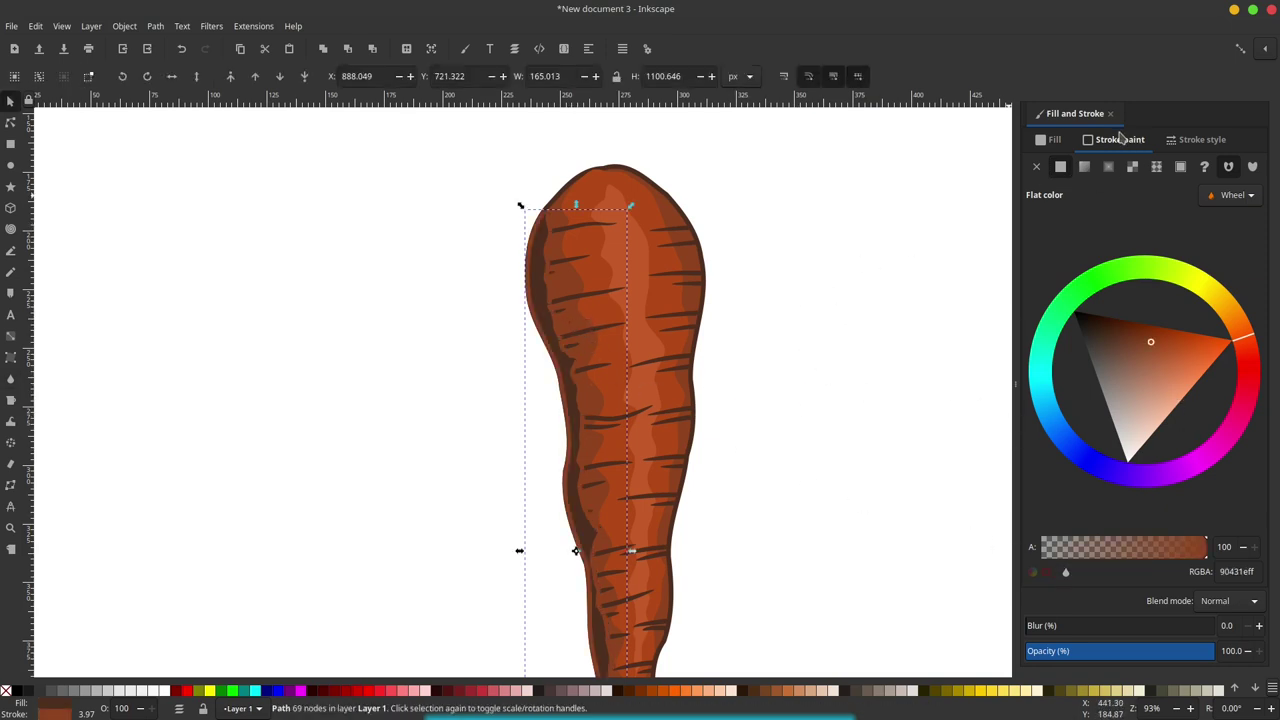
left_click(1036, 167)
left_click(1055, 140)
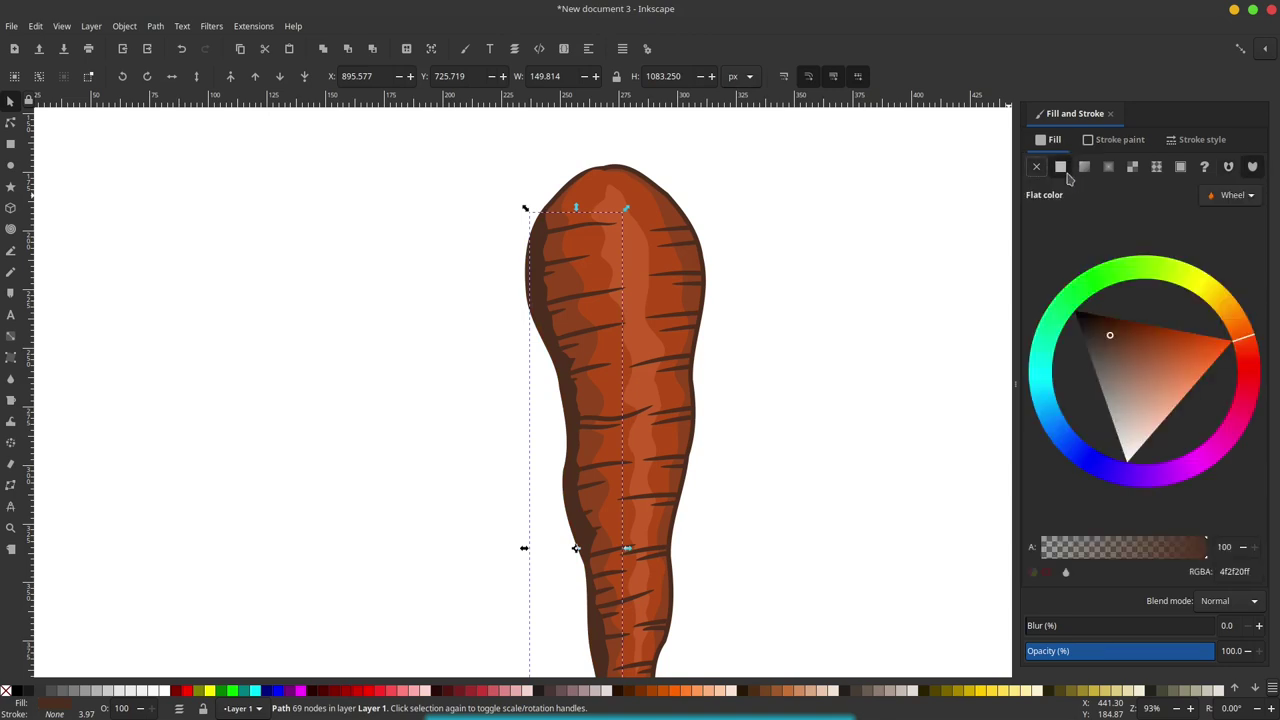
left_click(1066, 570)
left_click(588, 318)
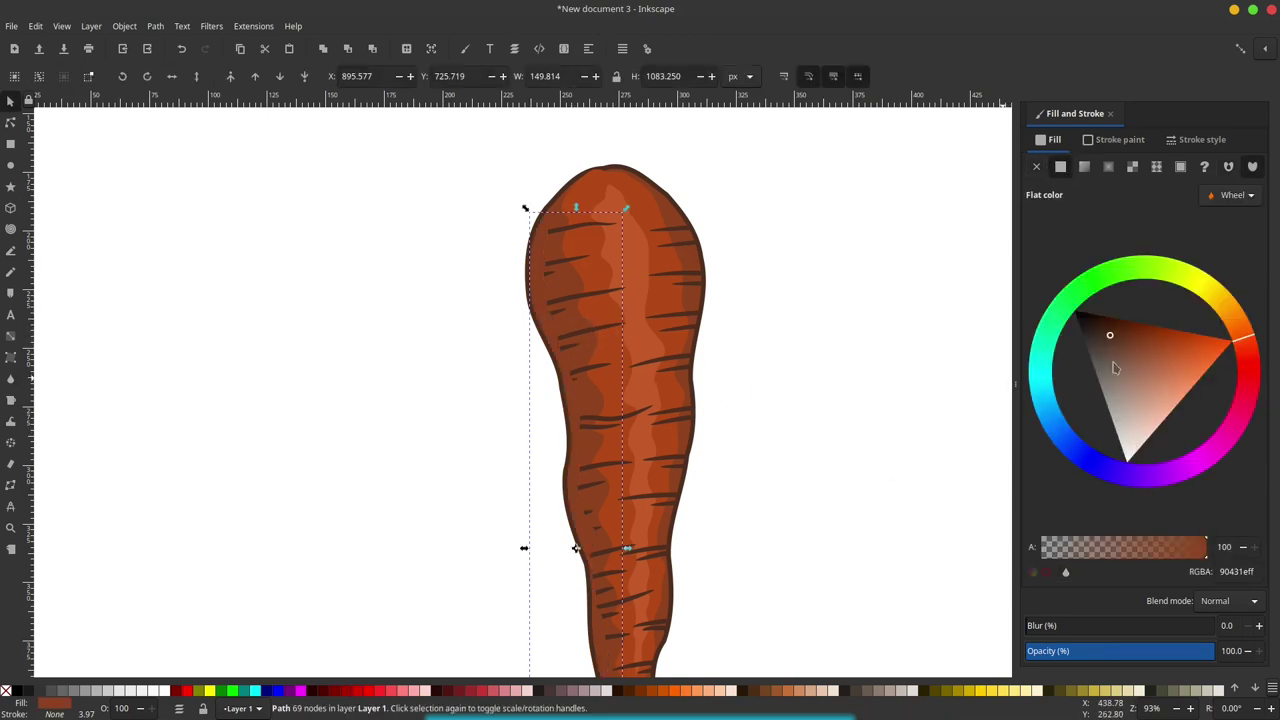
left_click(1109, 337)
mouse_move(1121, 335)
left_mouse_down()
mouse_move(1134, 341)
mouse_move(1137, 328)
mouse_move(1155, 343)
mouse_move(1140, 337)
left_mouse_up()
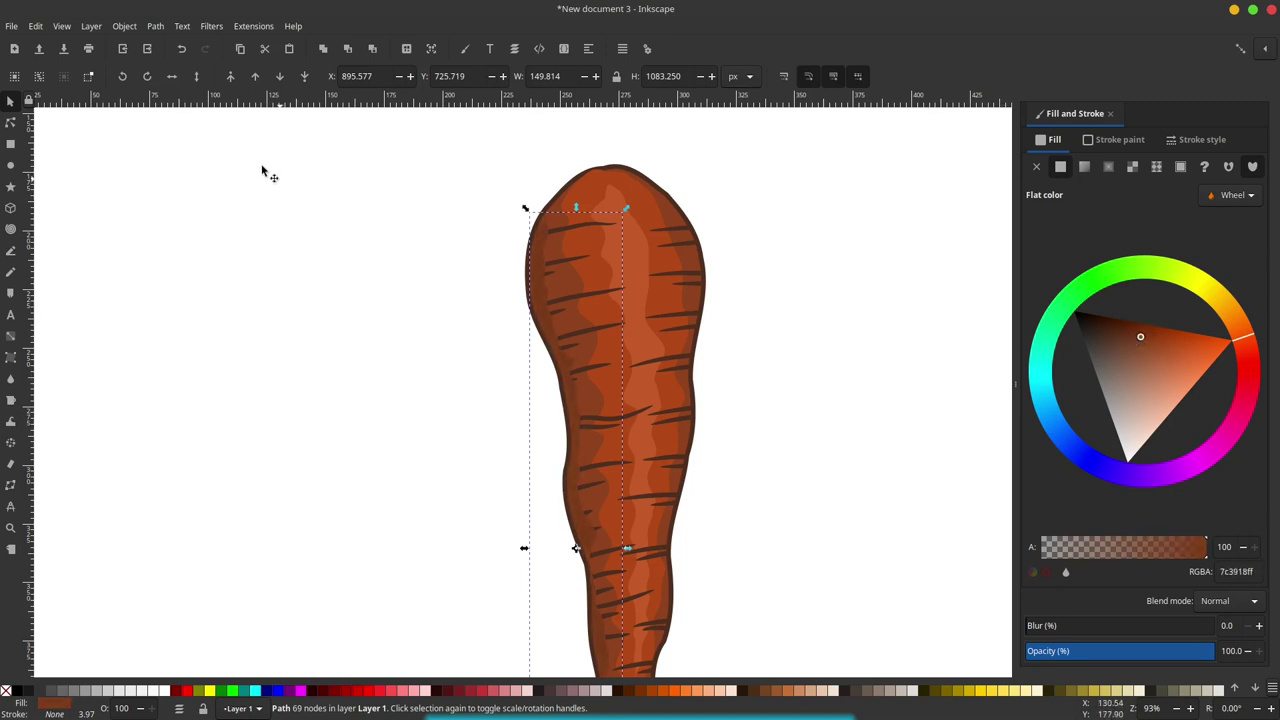
Raise the stripes above the shaded left edge and deselect.
left_click(281, 80)
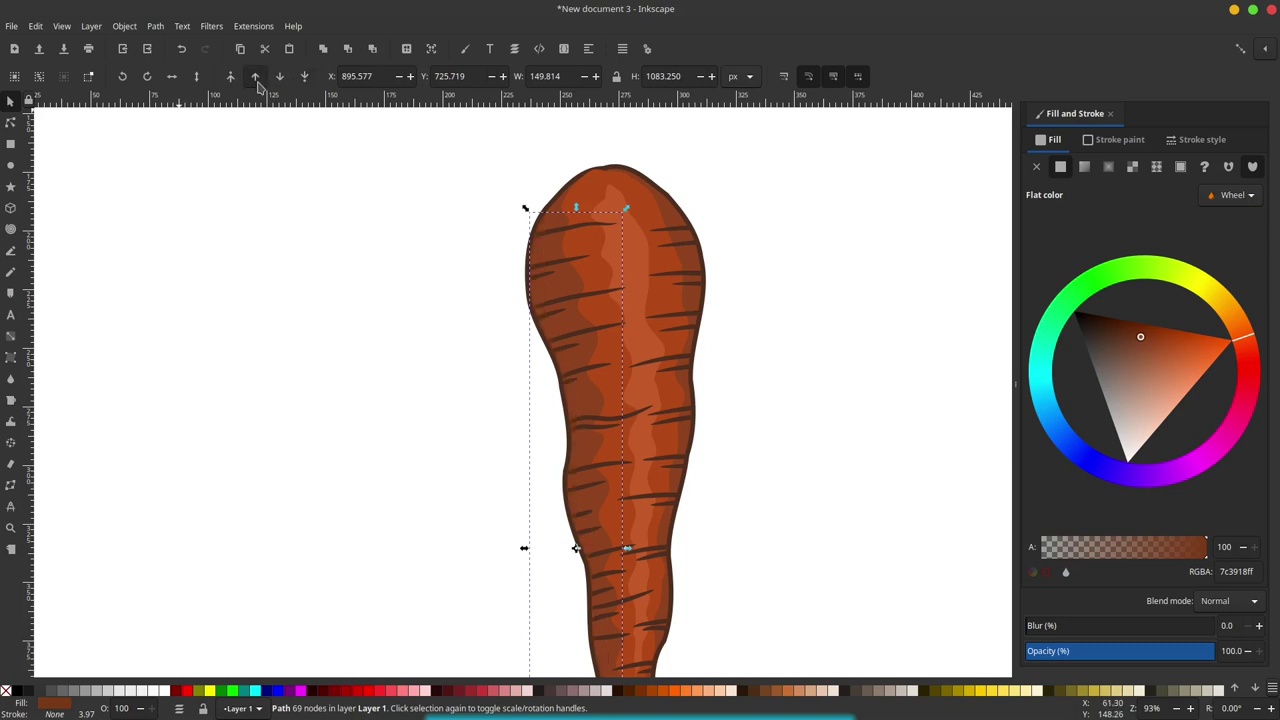
left_click(256, 80)
left_click(281, 166)
Lighten the carrot's central stripe to light orange e87741ff.
scroll(594, 380, "down", 3)
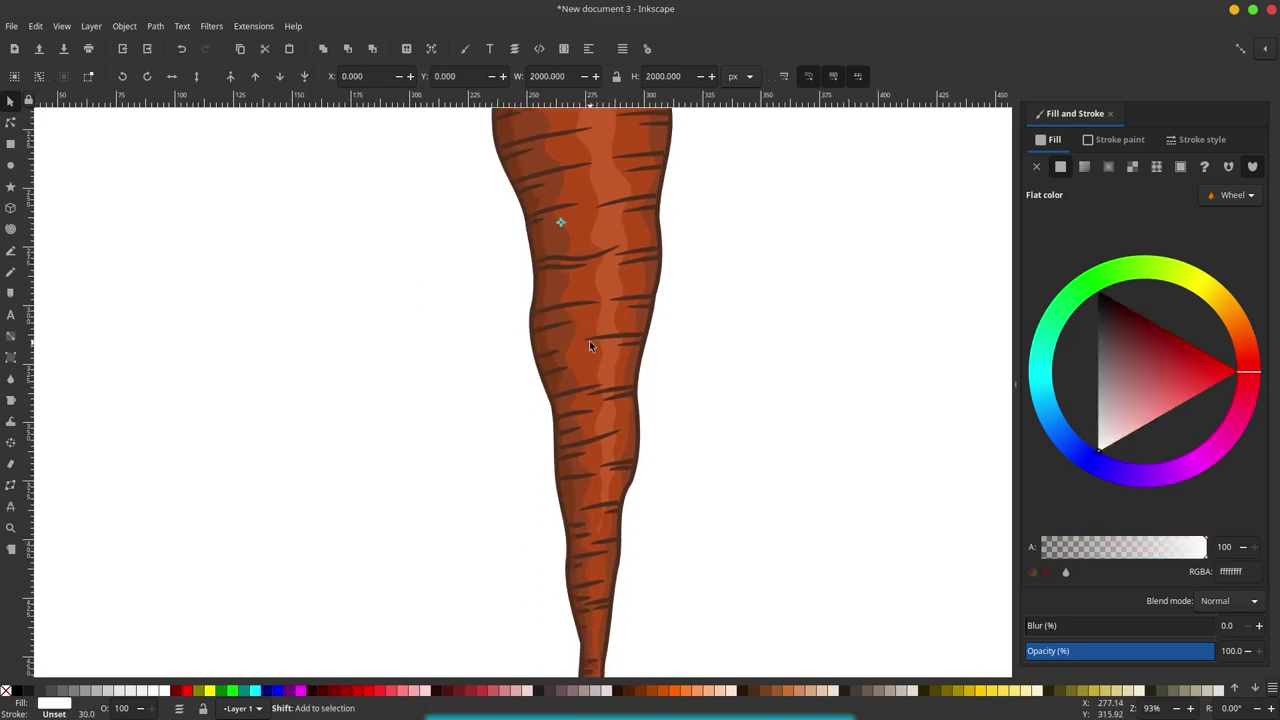
scroll(589, 340, "down", 2, "ctrl")
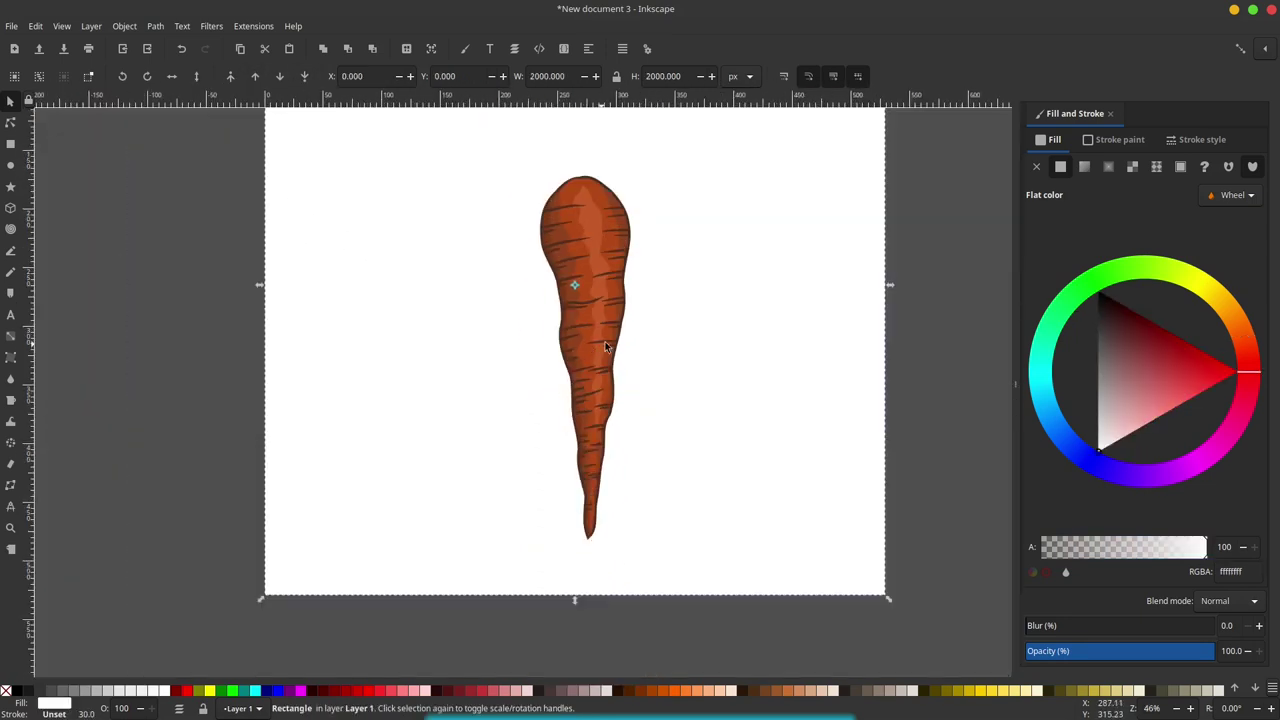
scroll(588, 240, "up", 1, "ctrl")
scroll(585, 236, "up", 1, "ctrl")
left_click(602, 216)
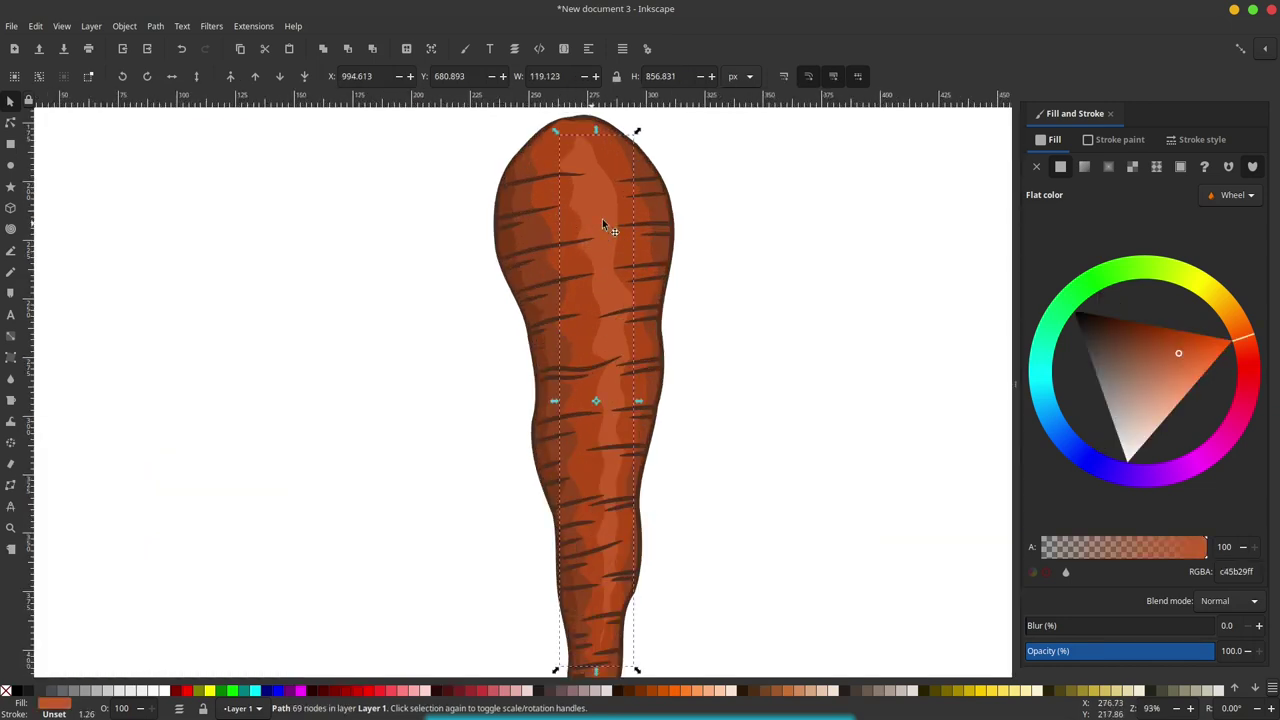
mouse_move(1181, 393)
left_mouse_down()
mouse_move(1183, 370)
mouse_move(1193, 374)
left_mouse_up()
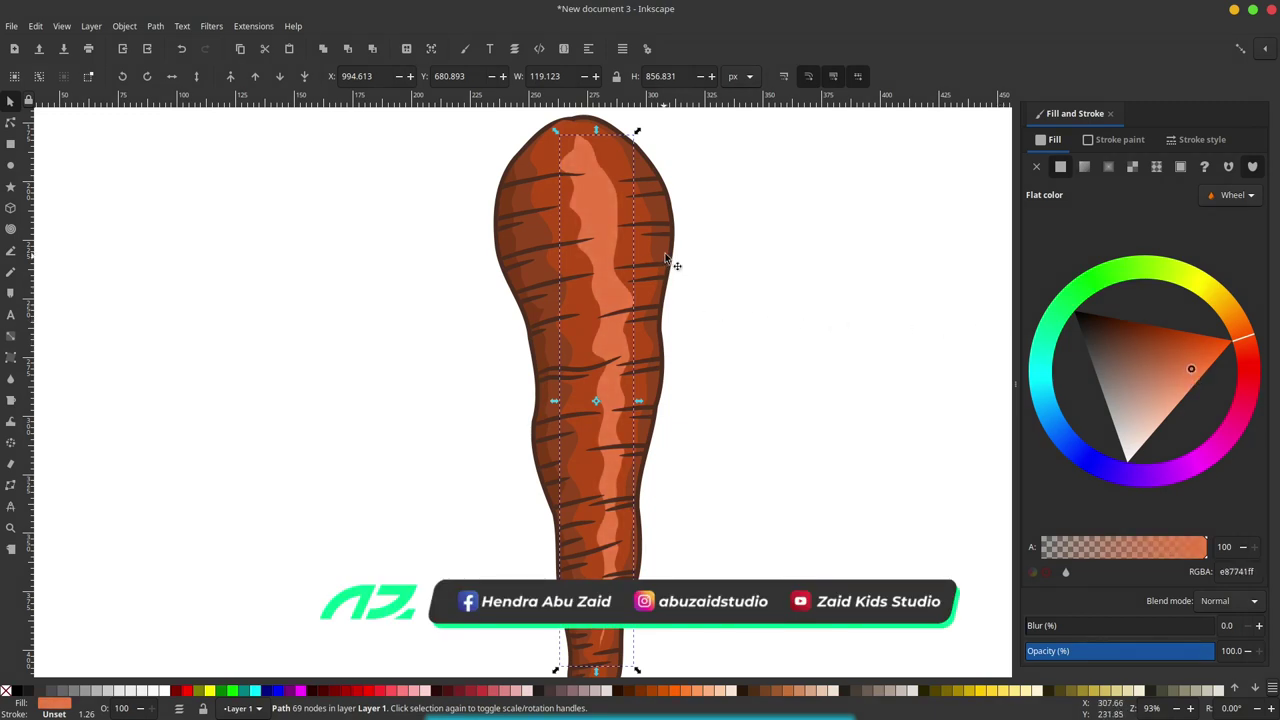
Add a smaller, paler f3824cff highlight strip positioned inside the central stripe.
left_click_drag(637, 131, 632, 199)
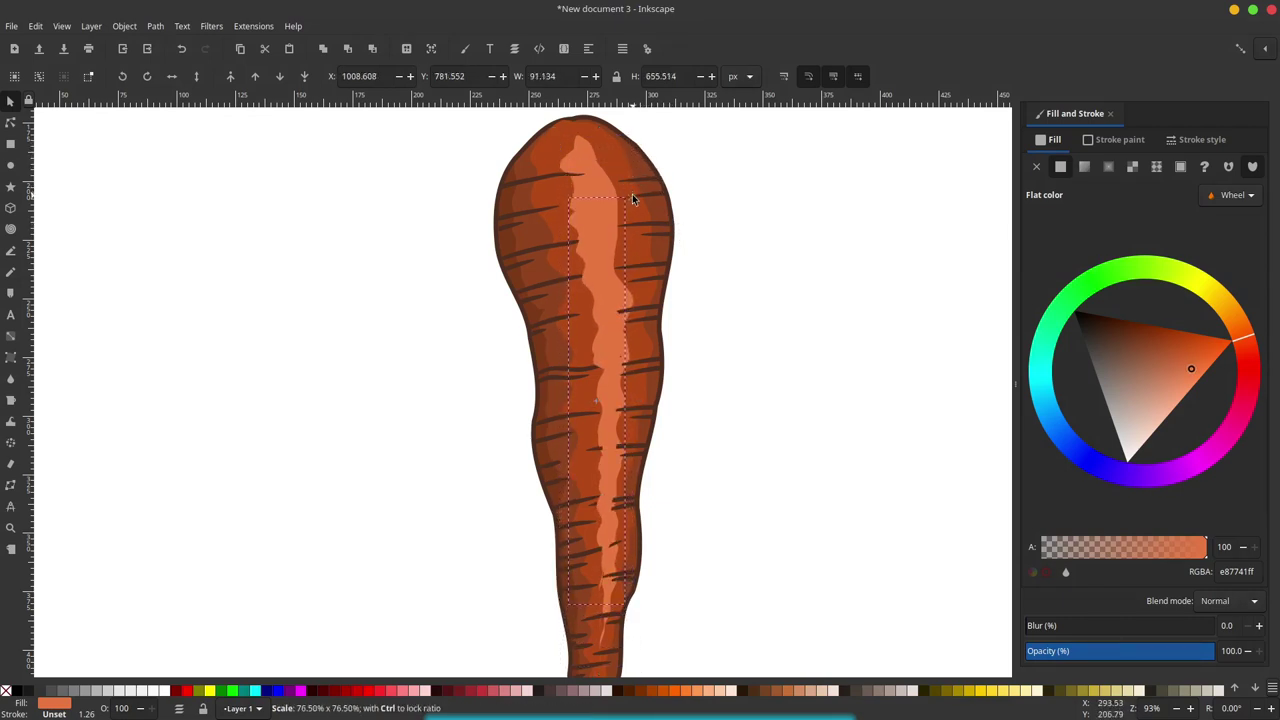
left_click_drag(600, 286, 606, 262)
left_click(1186, 390)
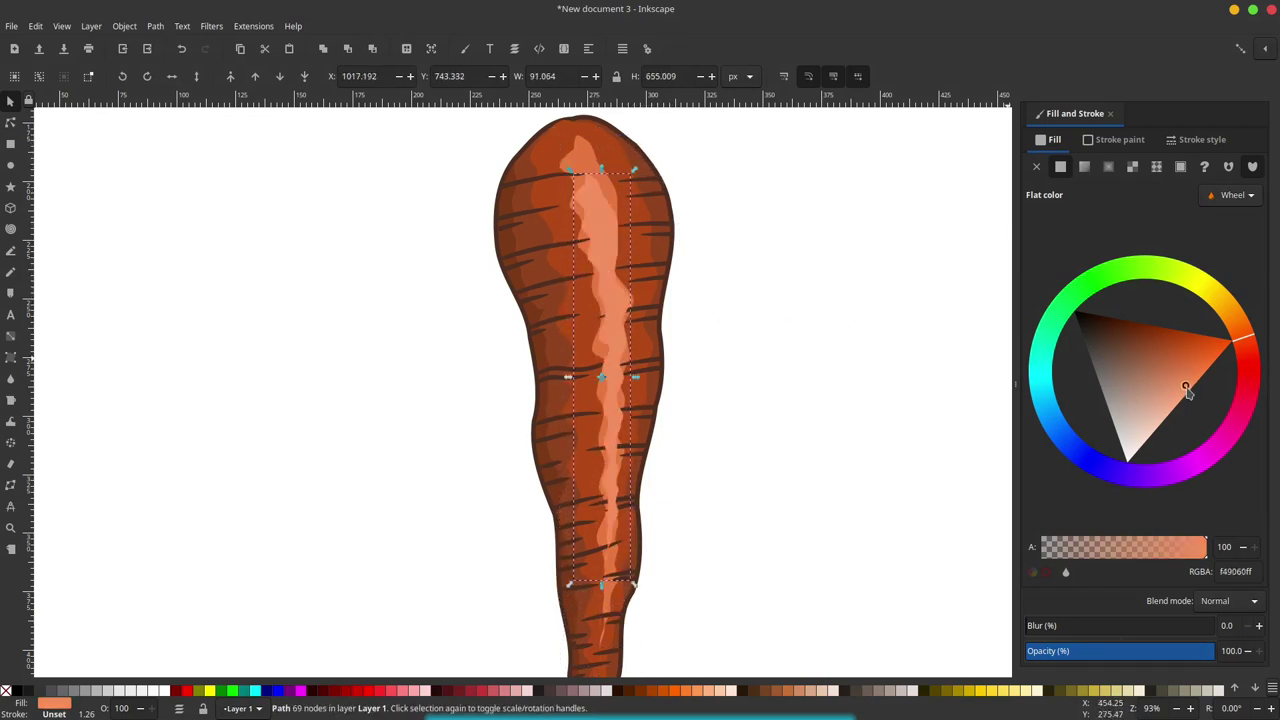
left_click_drag(1186, 390, 1178, 388)
mouse_move(598, 221)
left_mouse_down()
mouse_move(598, 233)
mouse_move(598, 194)
left_mouse_up()
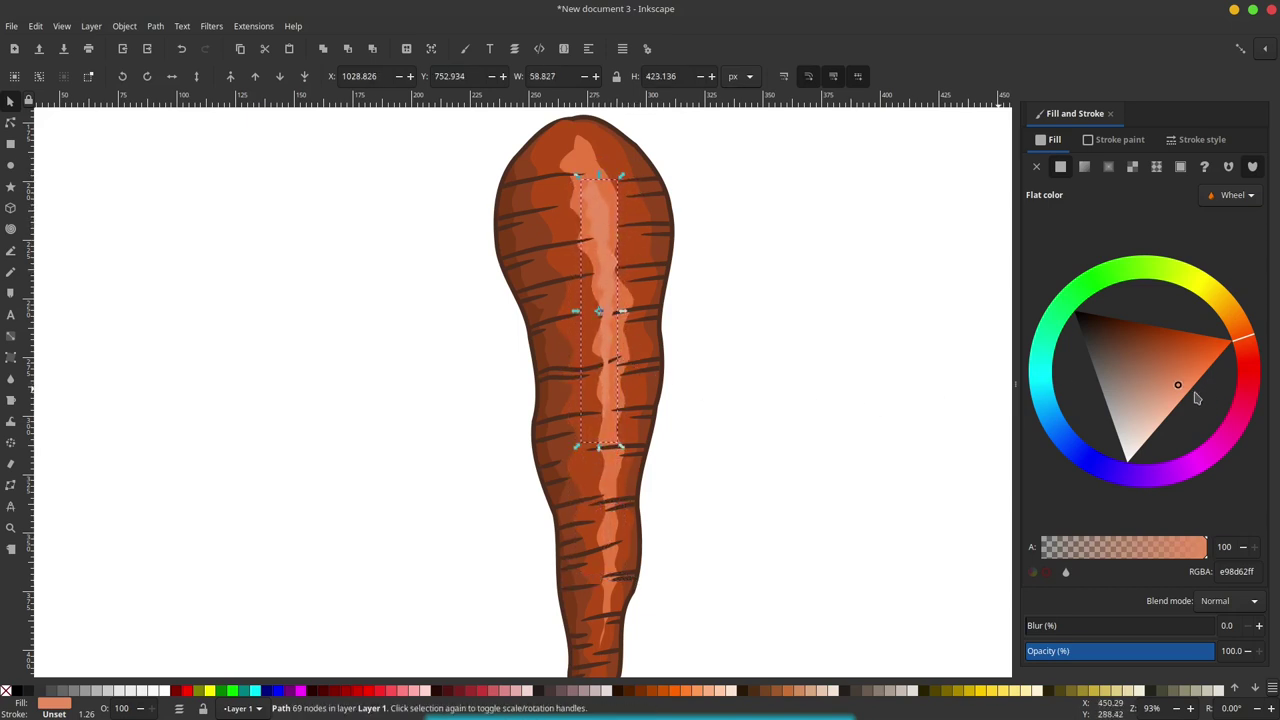
left_click(893, 396)
scroll(594, 210, "down", 2)
Deselect everything and set the Pencil tool's stroke shape to Ellipse.
left_click(624, 210)
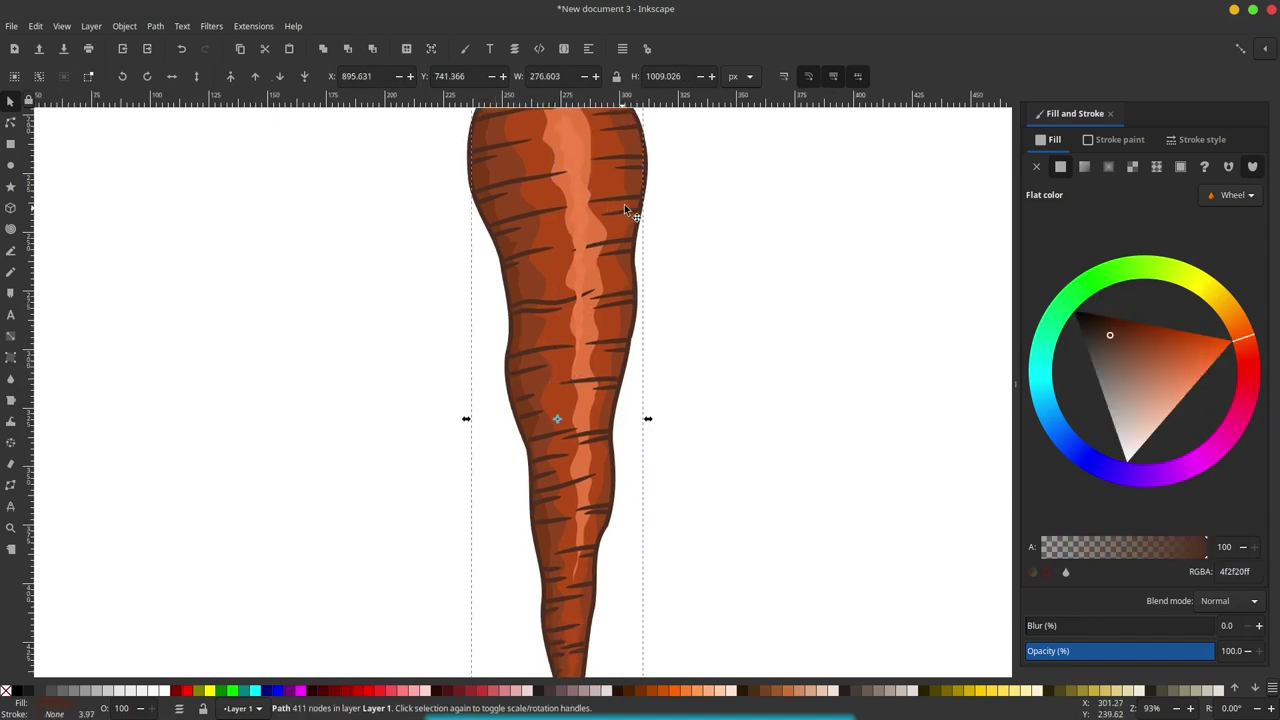
left_click(763, 230)
scroll(619, 295, "down", 2)
scroll(567, 354, "down", 2)
scroll(569, 434, "down", 2)
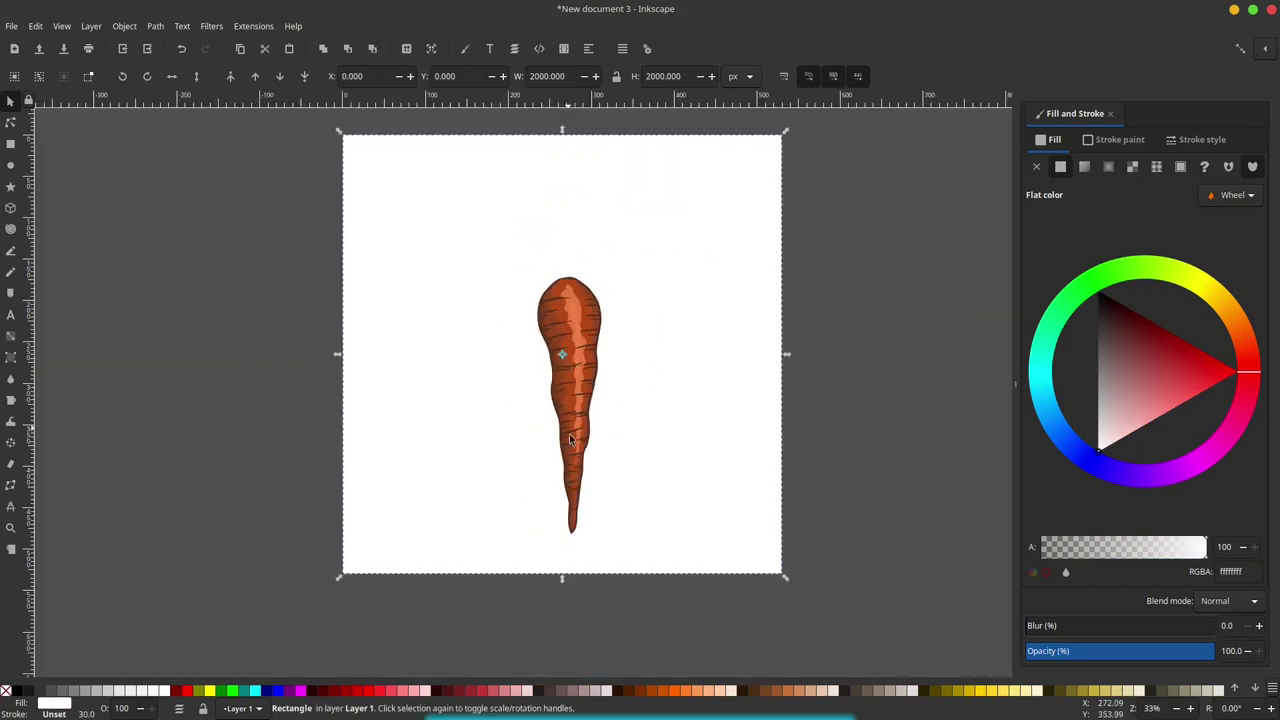
scroll(540, 505, "up", 3)
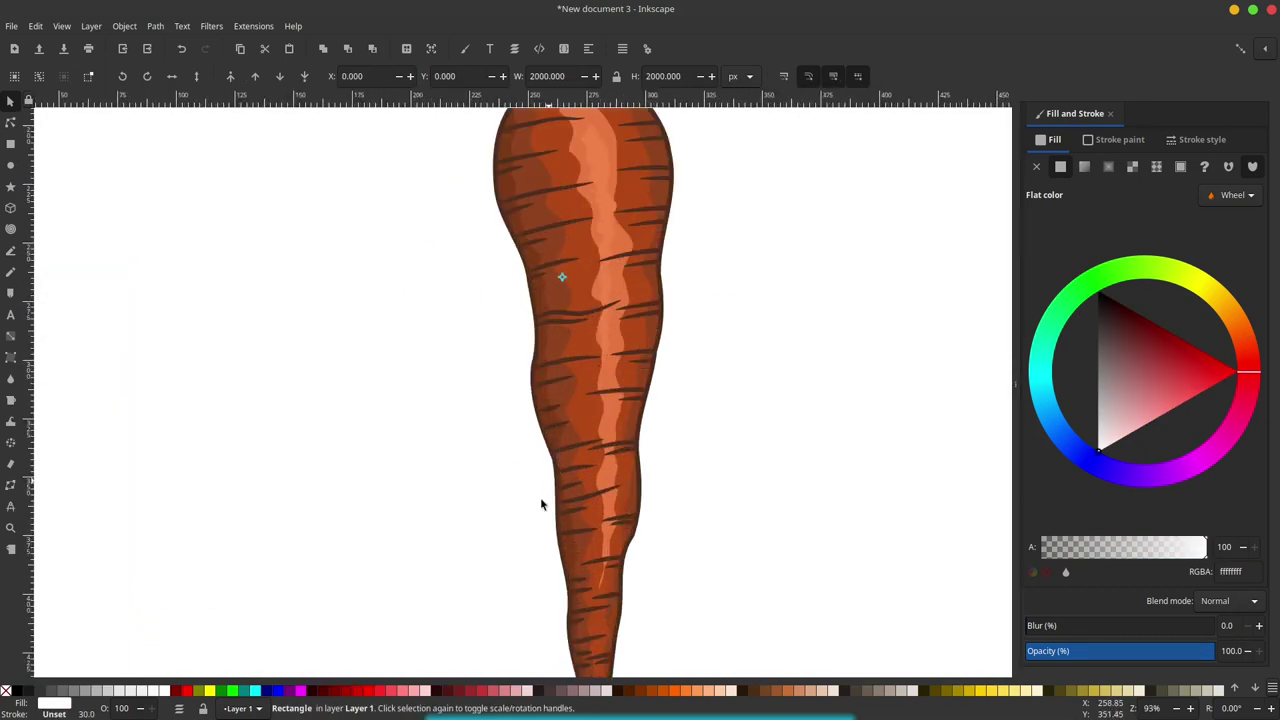
left_click(12, 272)
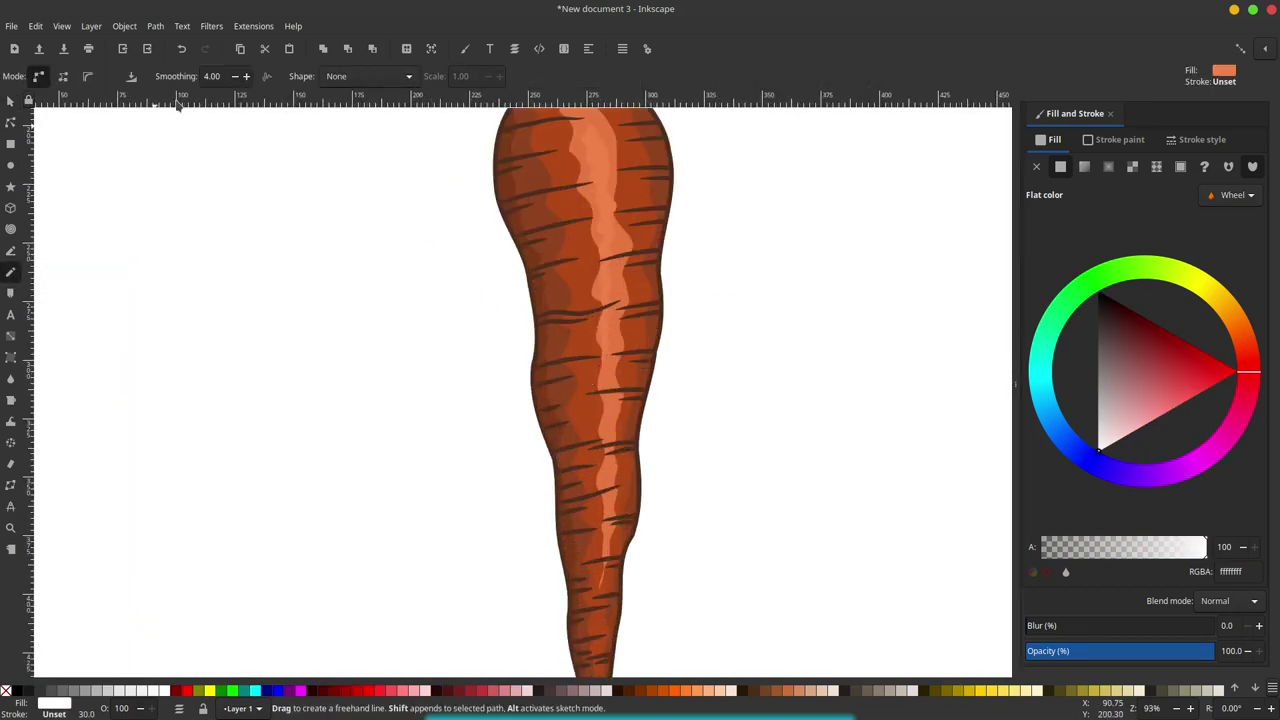
left_click(380, 80)
left_click(370, 134)
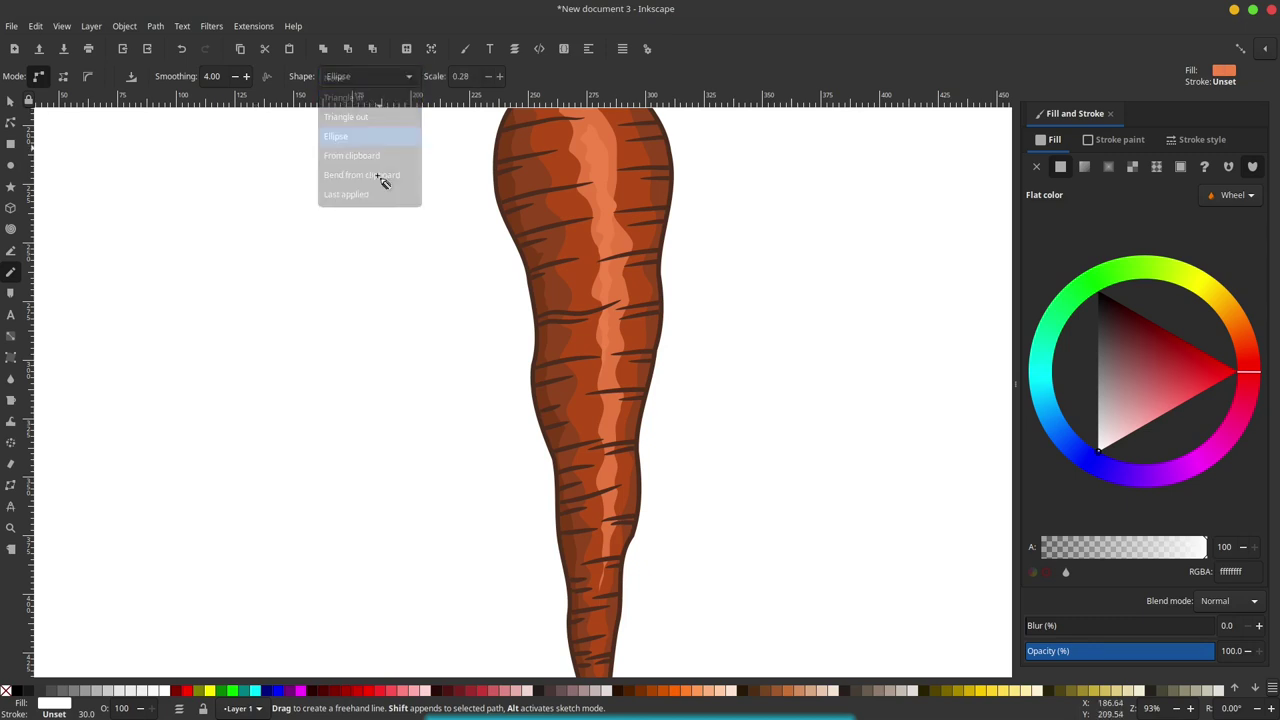
Draw a tapered light-orange root hair out from the carrot's upper-left edge.
scroll(601, 438, "down", 2)
scroll(589, 443, "up", 5)
scroll(589, 443, "up", 1)
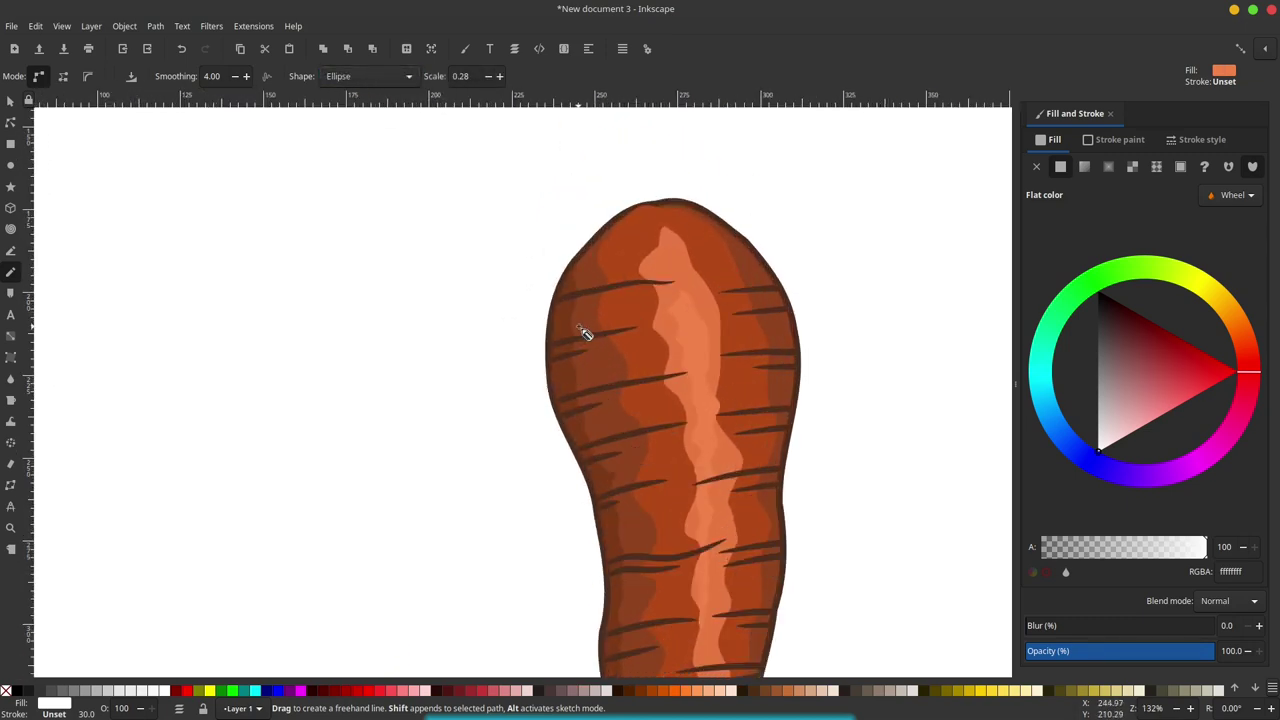
scroll(583, 331, "up", 1)
mouse_move(481, 358)
left_mouse_down()
mouse_move(648, 207)
mouse_move(633, 256)
left_mouse_up()
key("ctrl+z")
Shift the root hair up and left and recolour it dark brown (533020ff) by sampling the stripe.
left_click(10, 122)
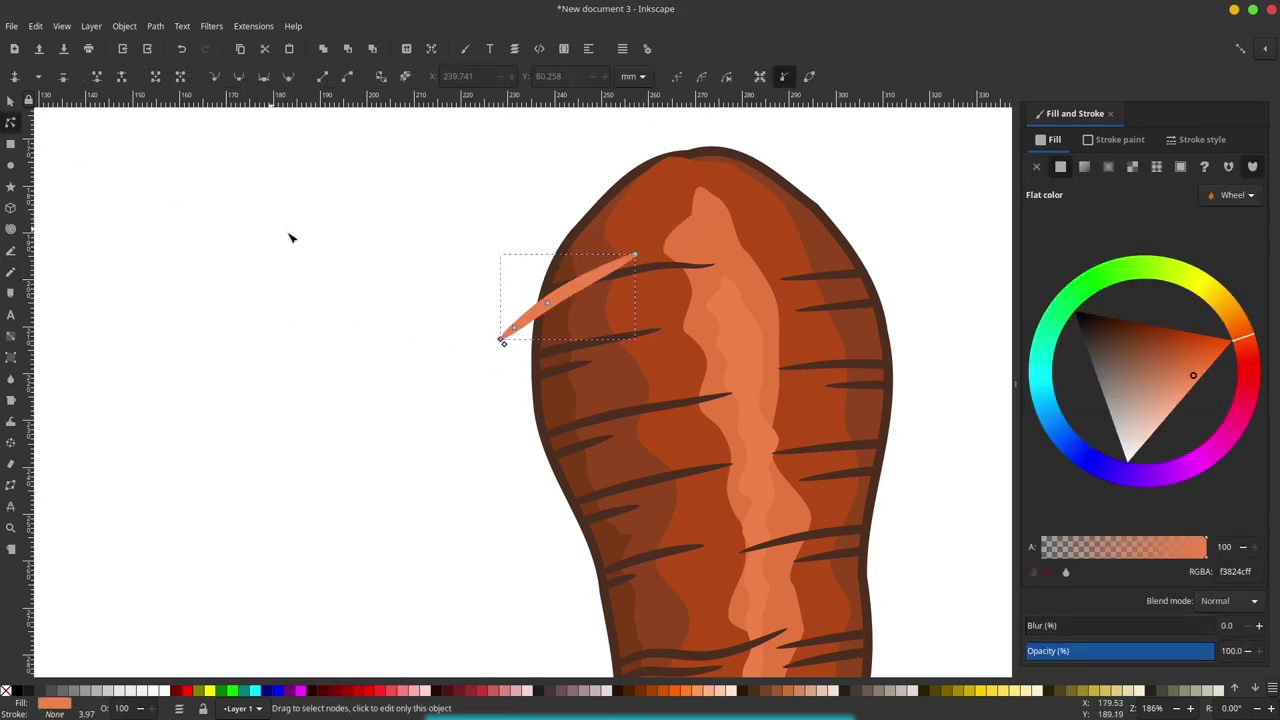
scroll(519, 345, "up", 1, "ctrl")
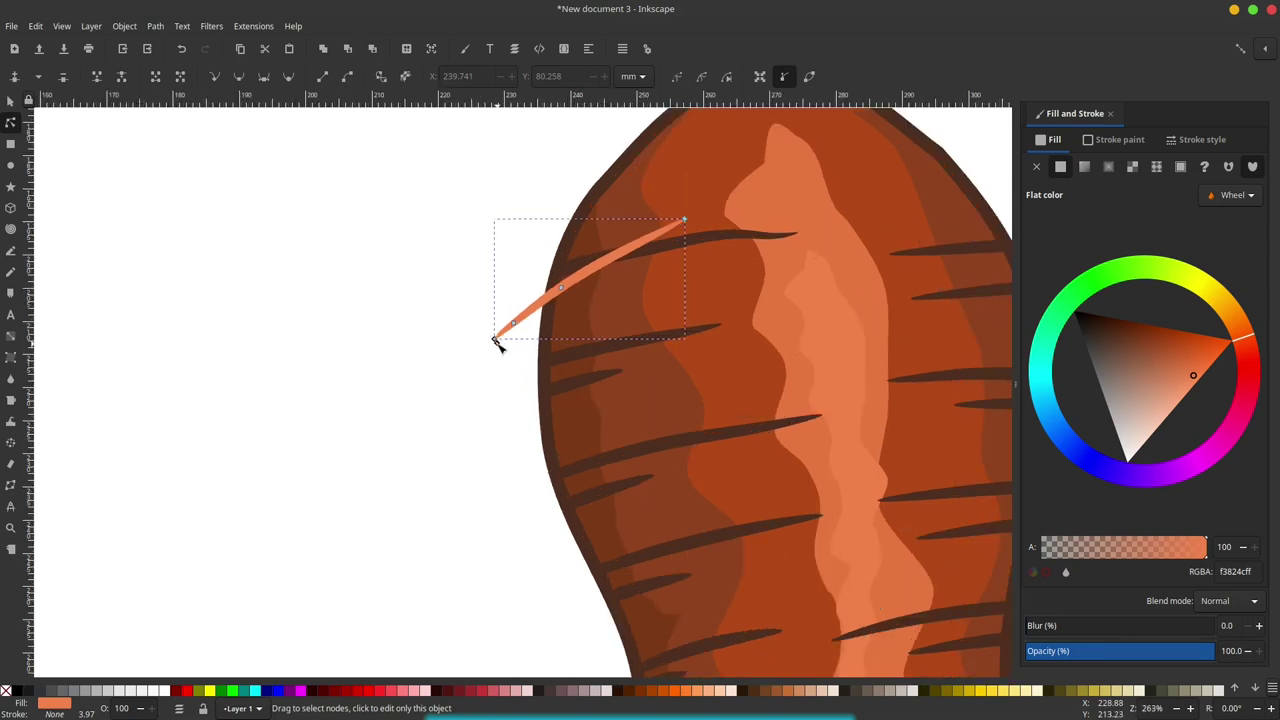
left_click(10, 102)
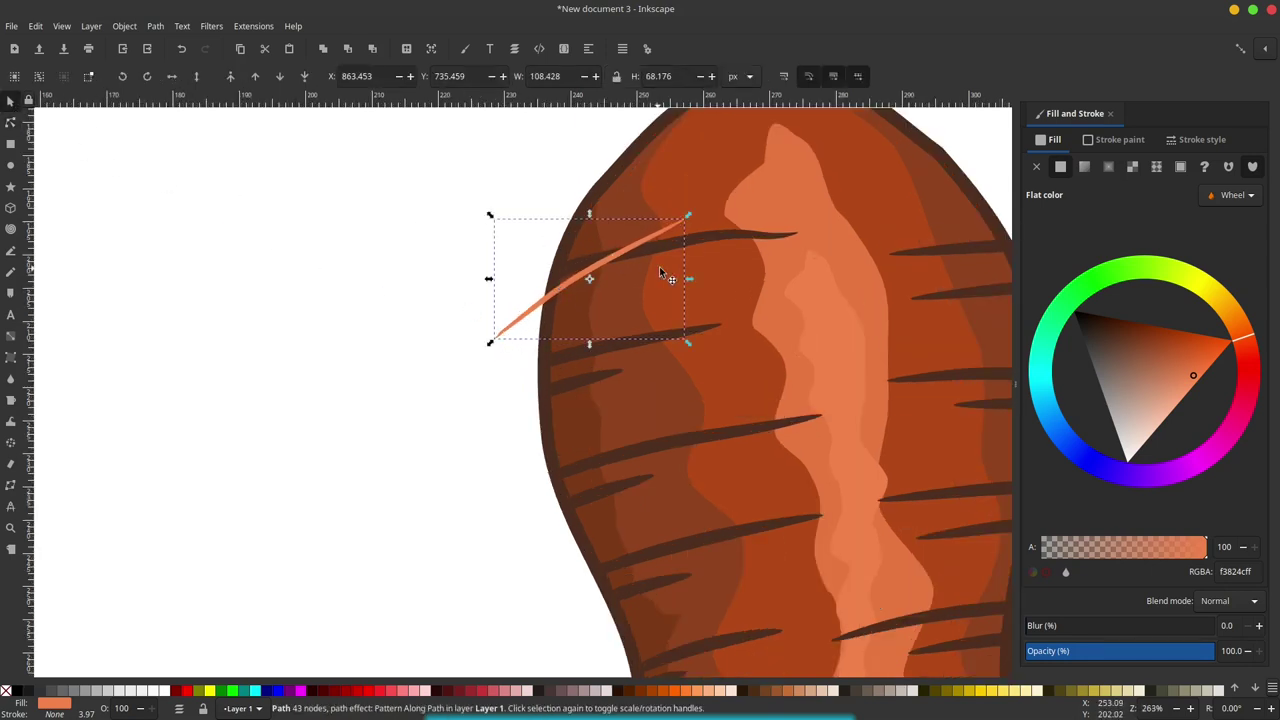
left_click_drag(630, 254, 594, 228)
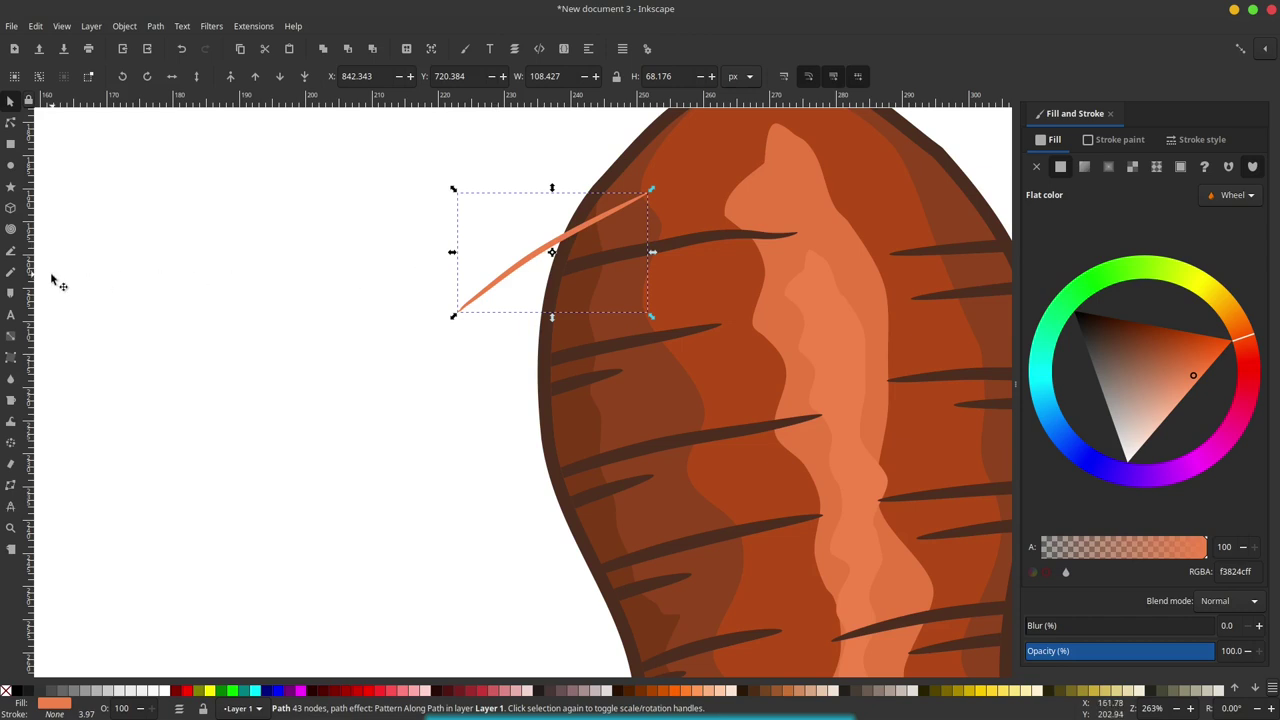
left_click(10, 378)
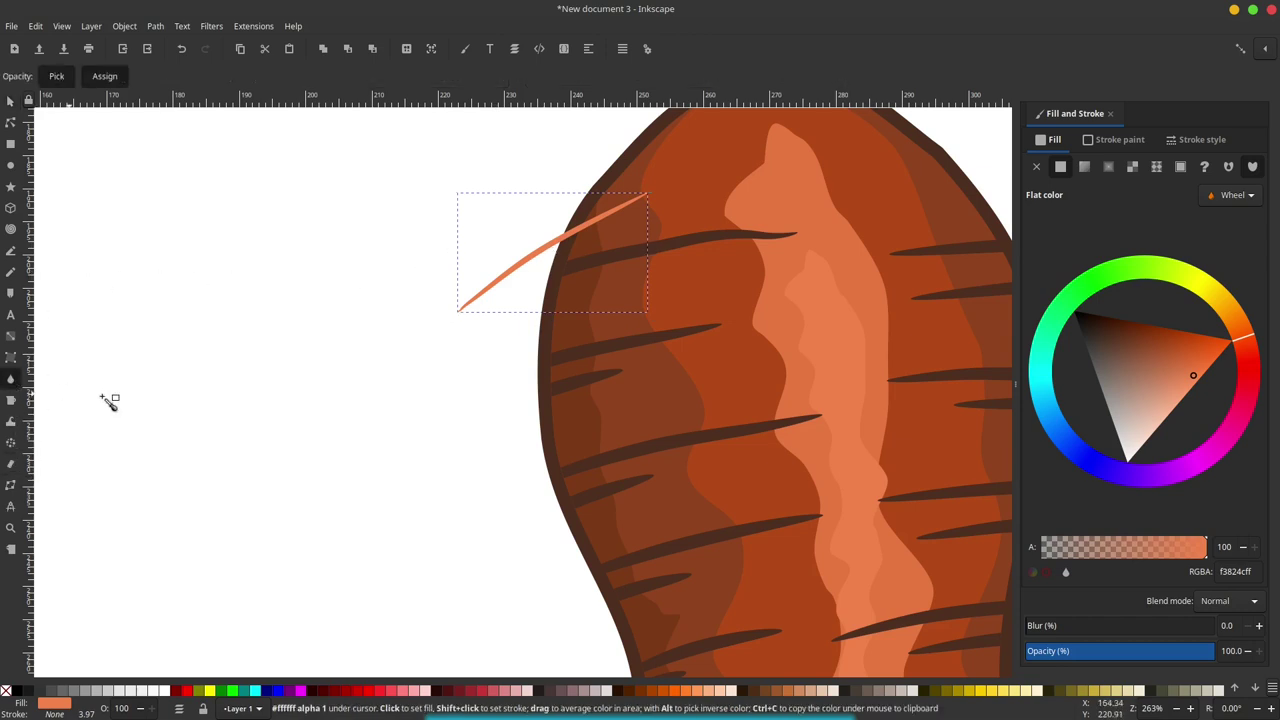
left_click(663, 337)
Draw three more tapered dark hairs along the carrot's upper-left edge, undoing the misplaced strokes.
left_click(10, 272)
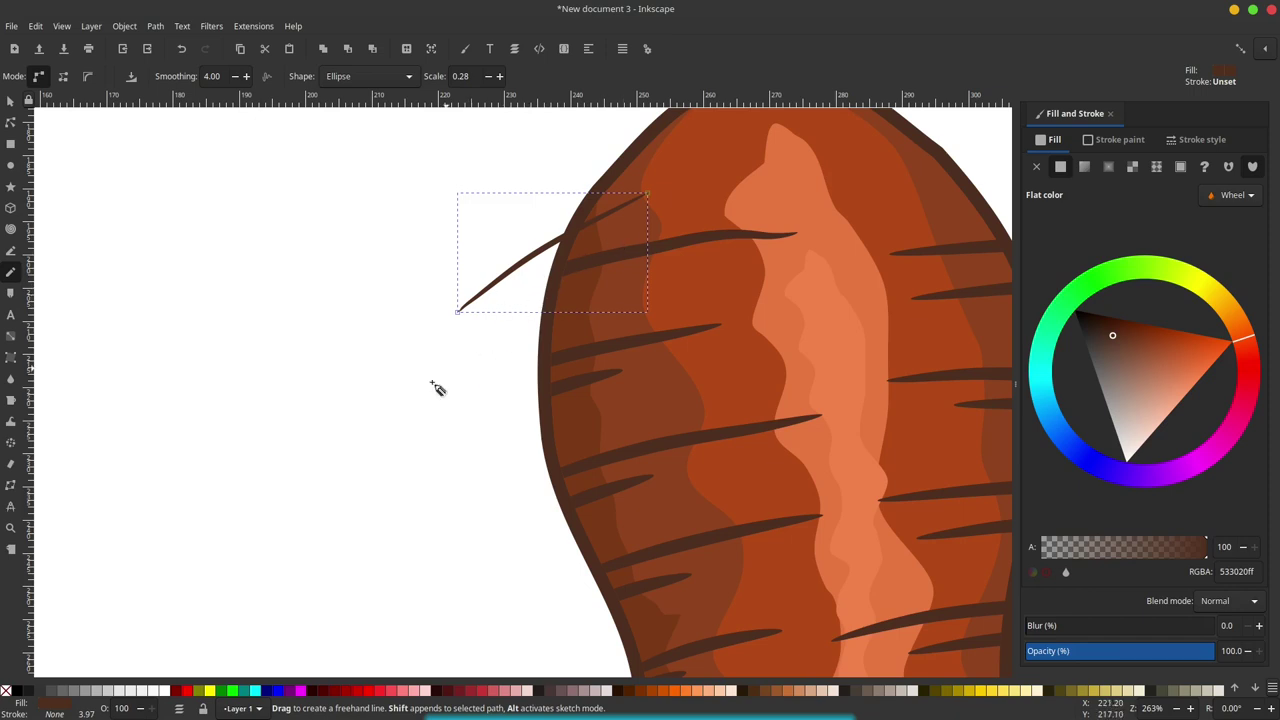
mouse_move(494, 318)
left_mouse_down()
mouse_move(642, 210)
mouse_move(476, 350)
left_mouse_up()
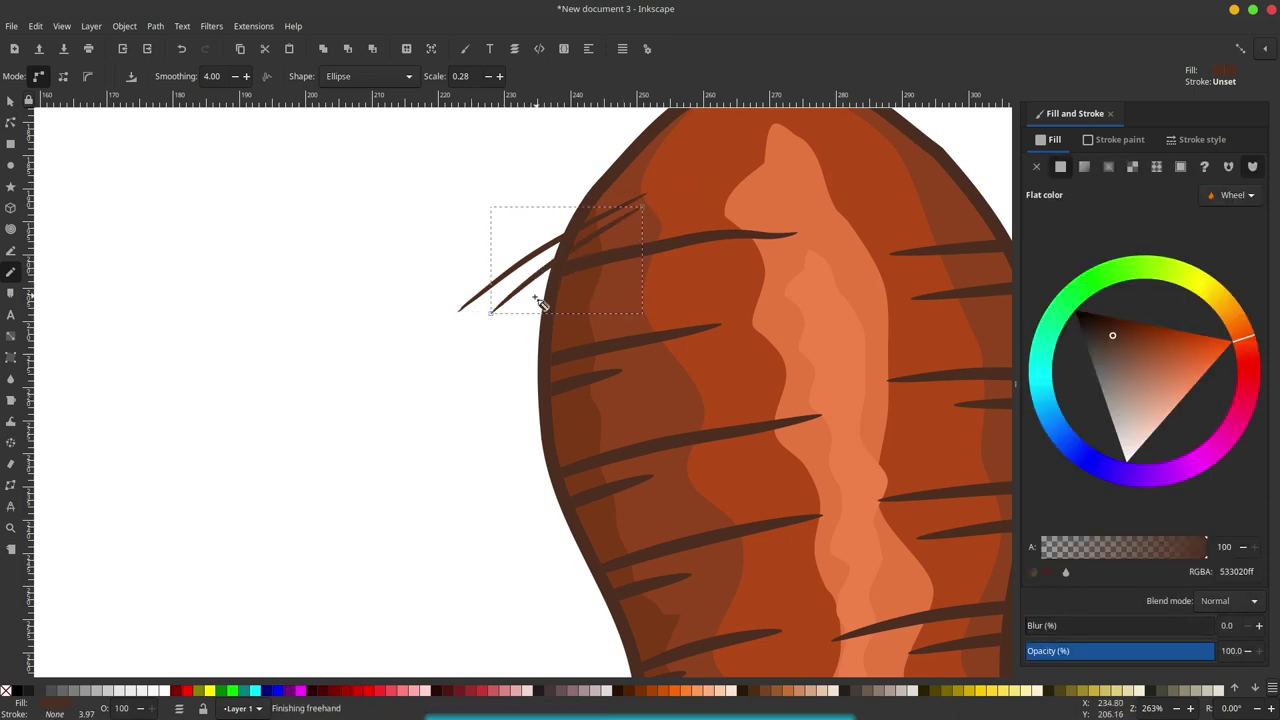
key("ctrl+z")
key("ctrl+z")
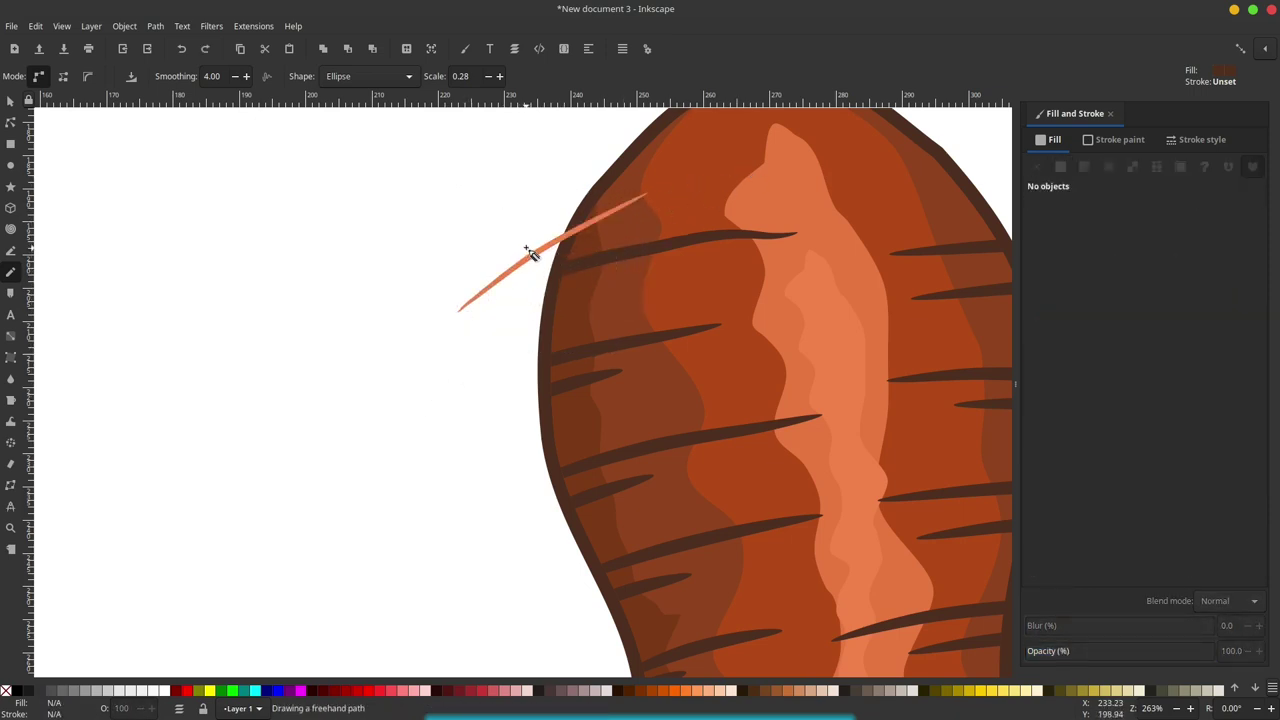
key("ctrl+z")
key("ctrl+z")
key("ctrl+z")
left_click_drag(541, 252, 658, 188)
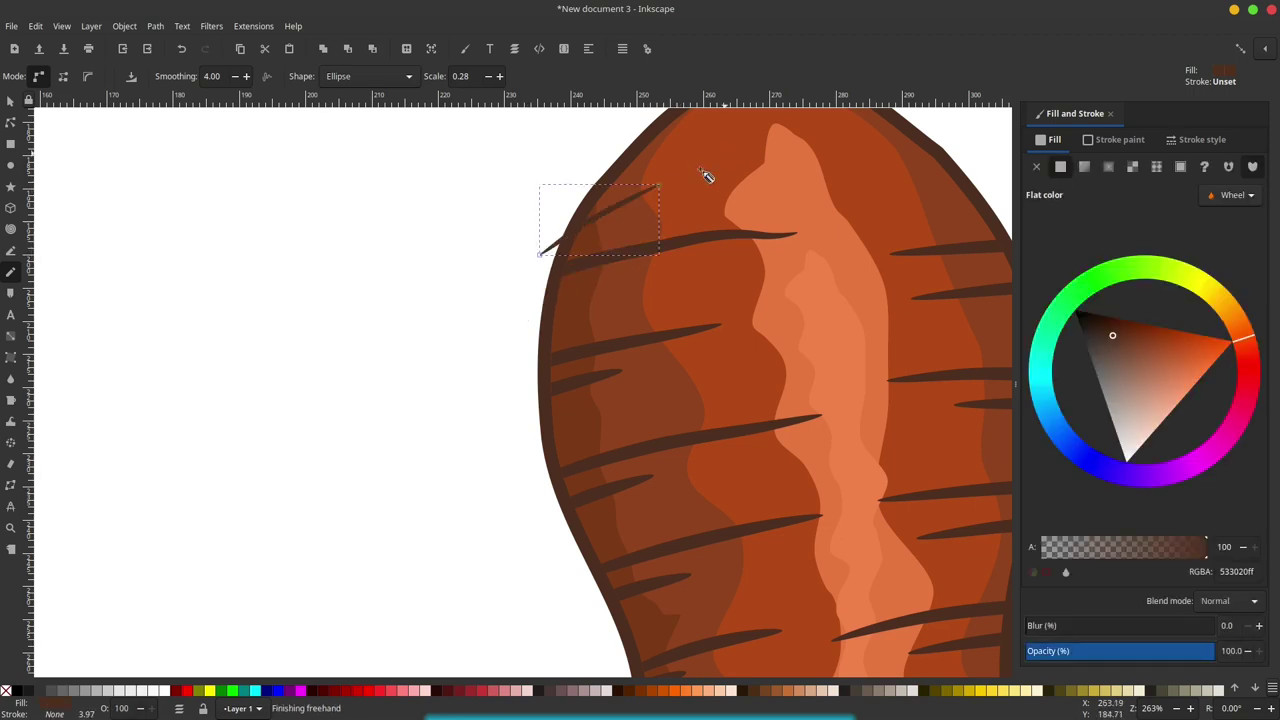
left_click_drag(630, 232, 494, 320)
mouse_move(622, 268)
left_mouse_down()
mouse_move(486, 366)
mouse_move(494, 414)
left_mouse_up()
scroll(651, 243, "down", 2)
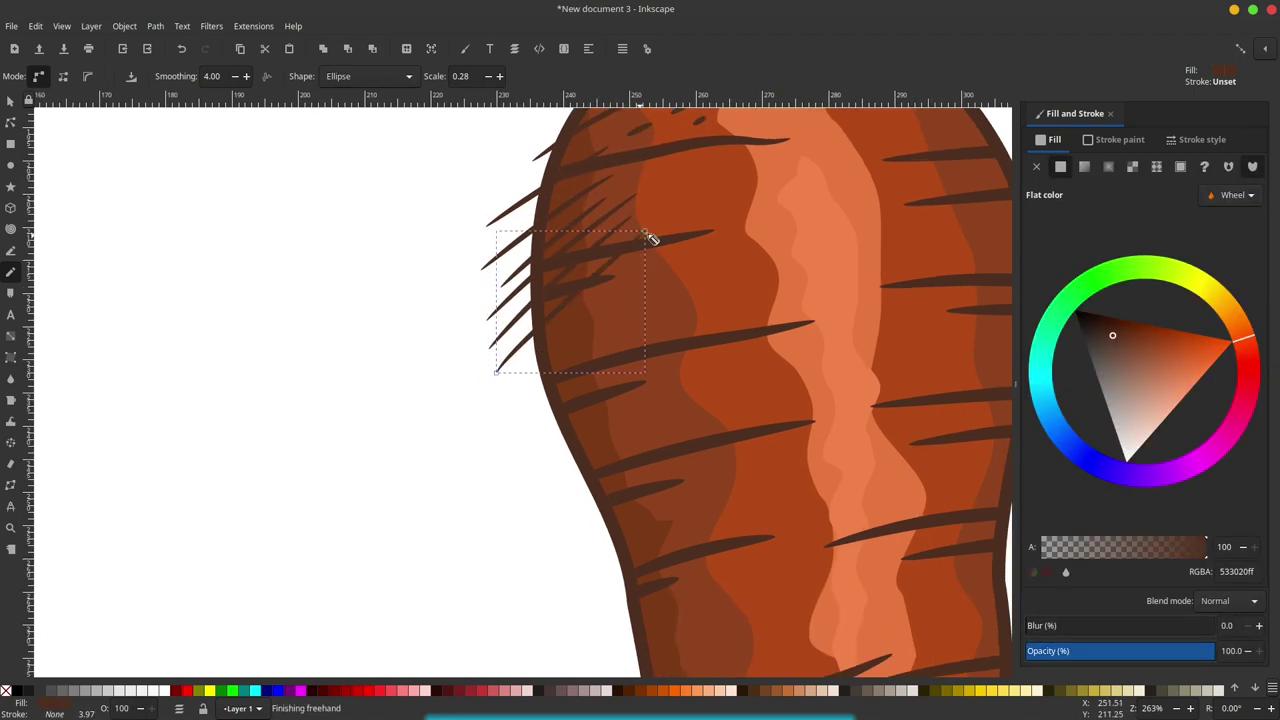
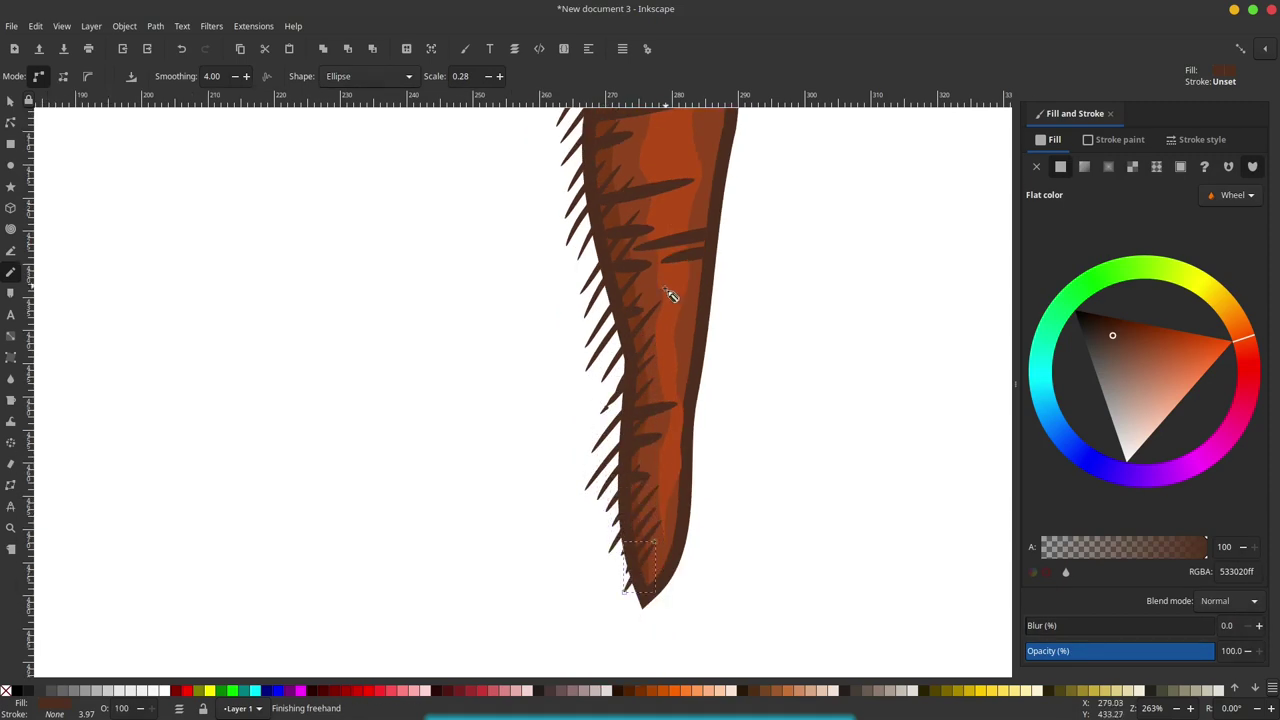
Draw short dark hair strokes along the upper part of the carrot's left edge.
scroll(620, 290, "down", 3, "ctrl")
scroll(582, 276, "up", 2, "ctrl")
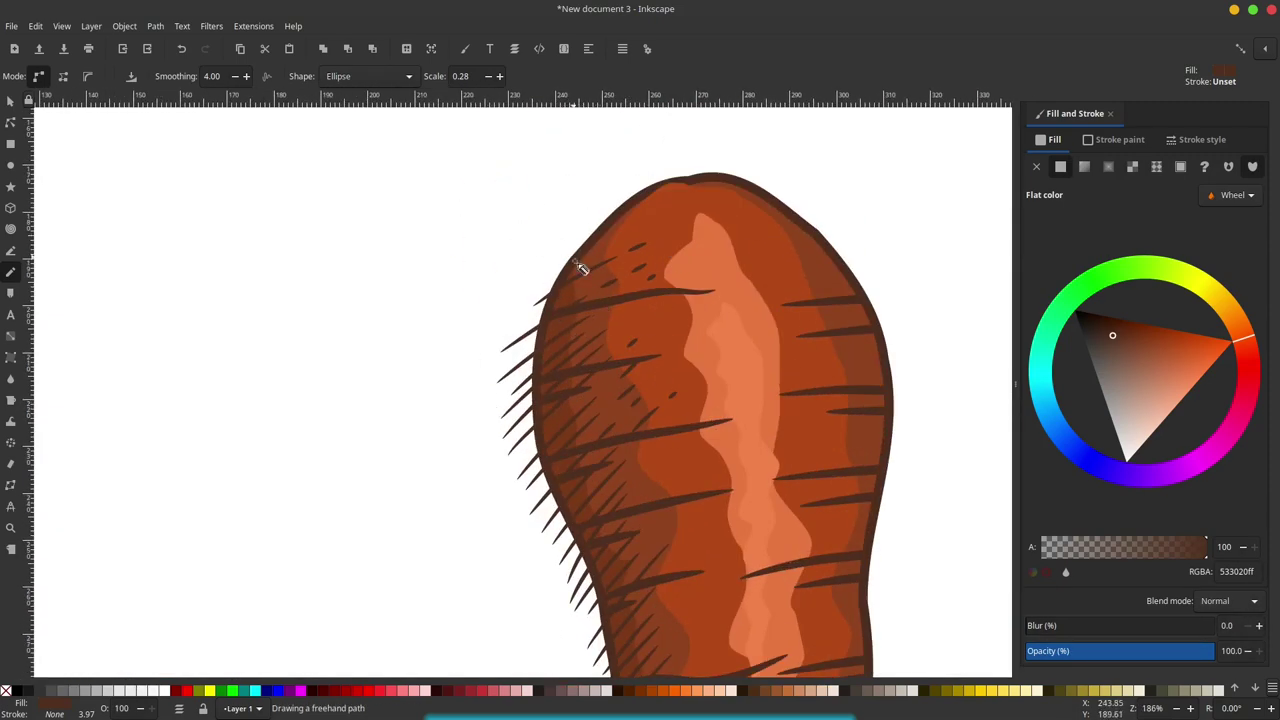
left_click_drag(566, 256, 488, 334)
scroll(560, 349, "down", 2)
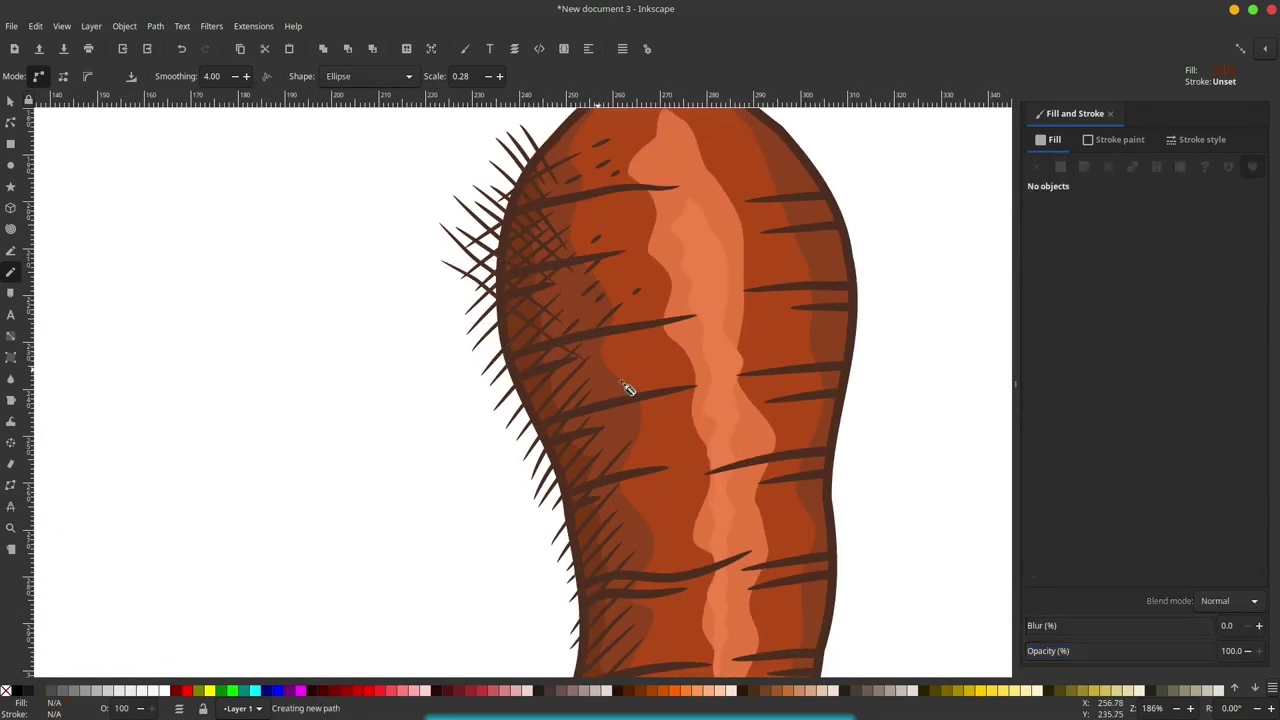
left_click_drag(572, 382, 474, 320)
scroll(508, 372, "down", 2)
Add more hair strokes down the lower left edge and along the carrot's top edge.
scroll(540, 350, "down", 2)
left_click_drag(560, 343, 516, 316)
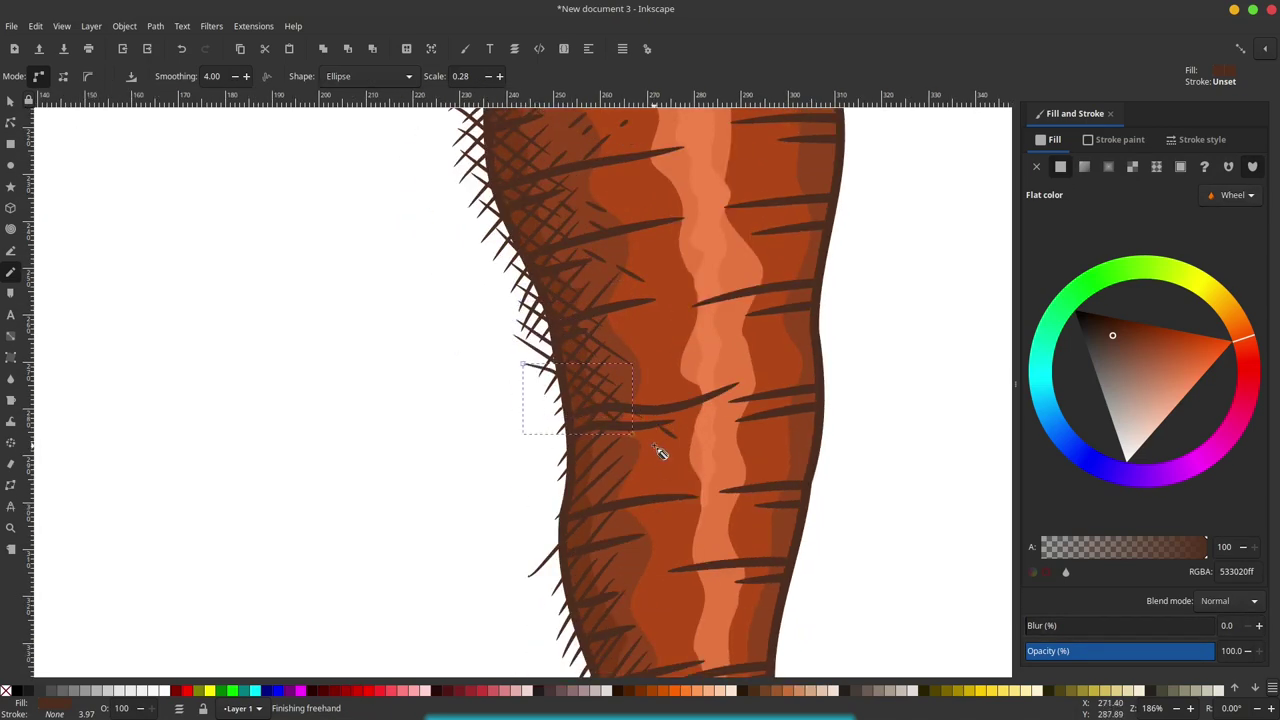
left_click_drag(566, 414, 520, 360)
scroll(578, 346, "down", 1)
scroll(578, 346, "down", 1)
scroll(560, 360, "down", 1)
left_click_drag(530, 418, 480, 350)
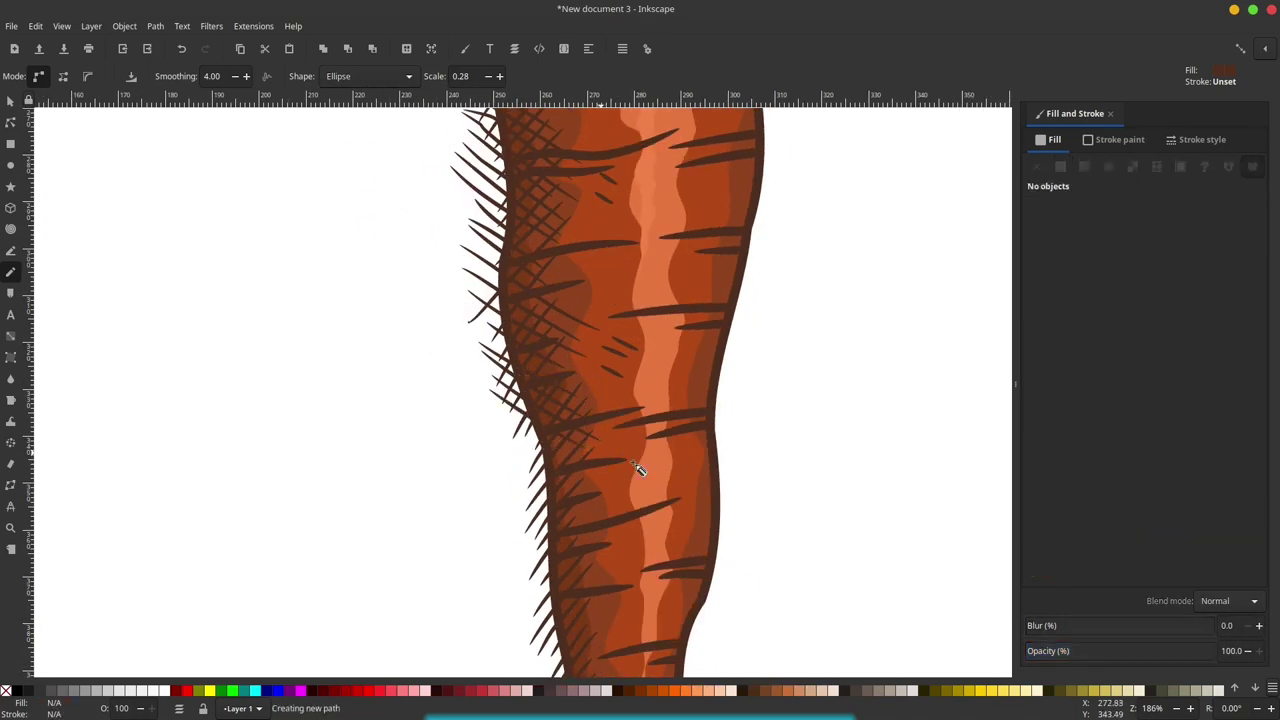
scroll(545, 348, "down", 1)
scroll(545, 348, "up", 2)
left_click_drag(629, 503, 530, 440)
scroll(600, 420, "down", 1)
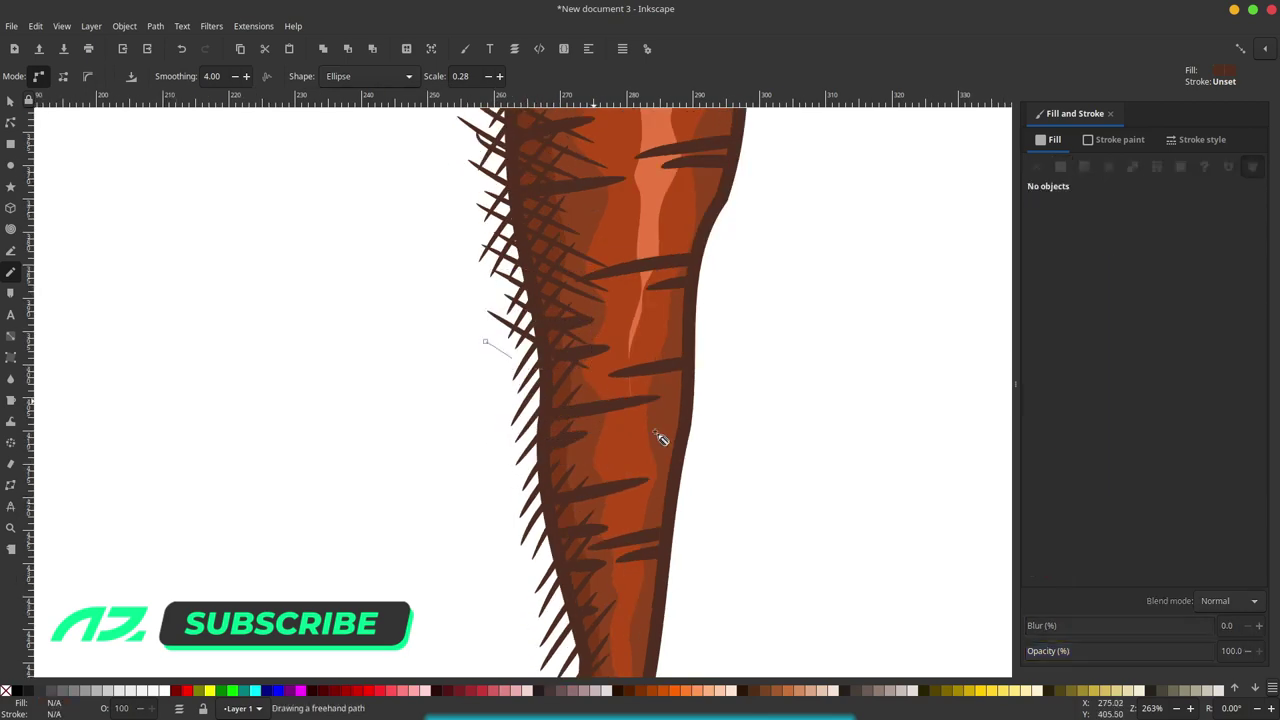
left_click_drag(663, 437, 486, 337)
scroll(508, 314, "down", 1)
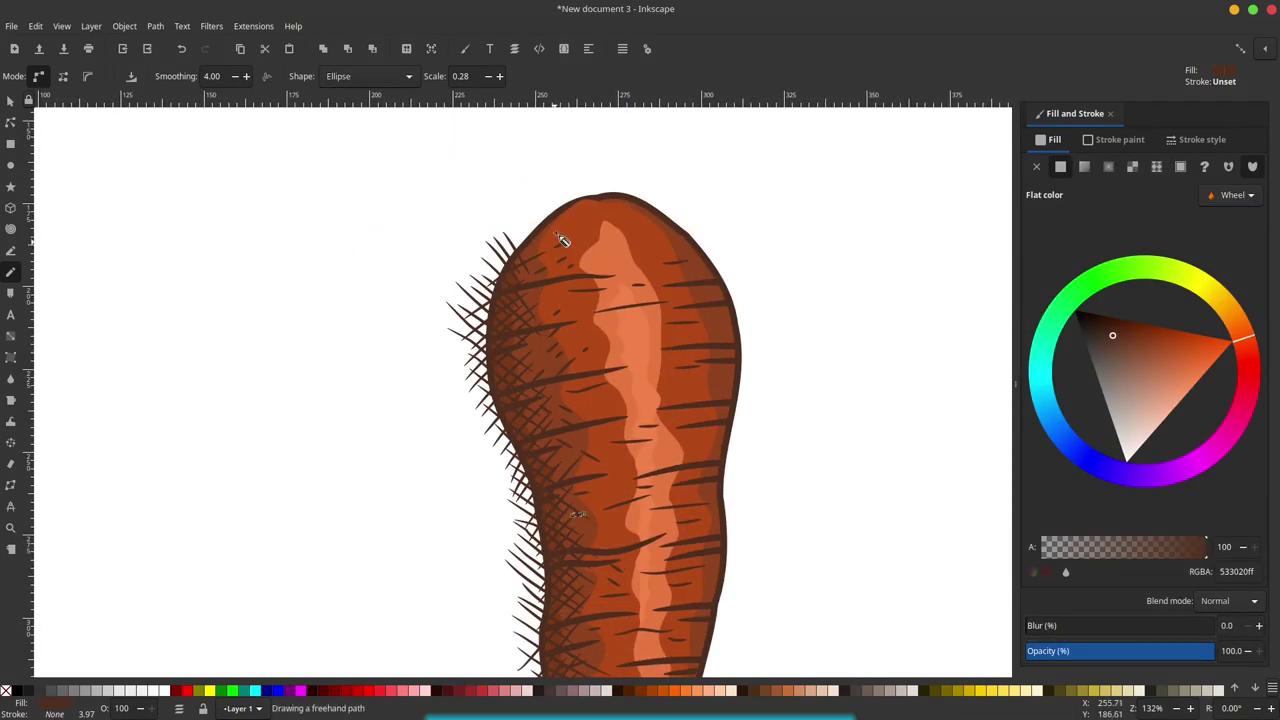
left_click_drag(537, 250, 623, 200)
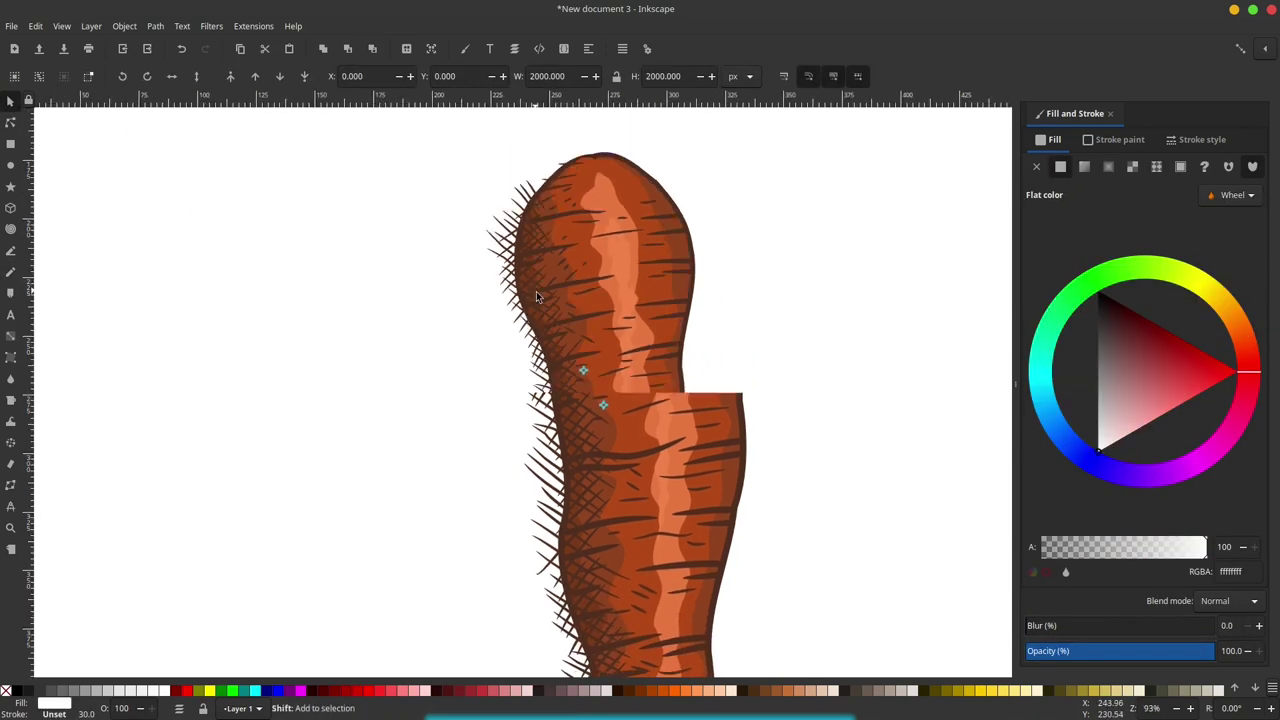
Box-select all the carrot's hair and hatching strokes, undoing a stray selection change.
left_click(207, 176)
mouse_move(209, 181)
left_mouse_down()
mouse_move(558, 241)
mouse_move(585, 484)
mouse_move(647, 604)
left_mouse_up()
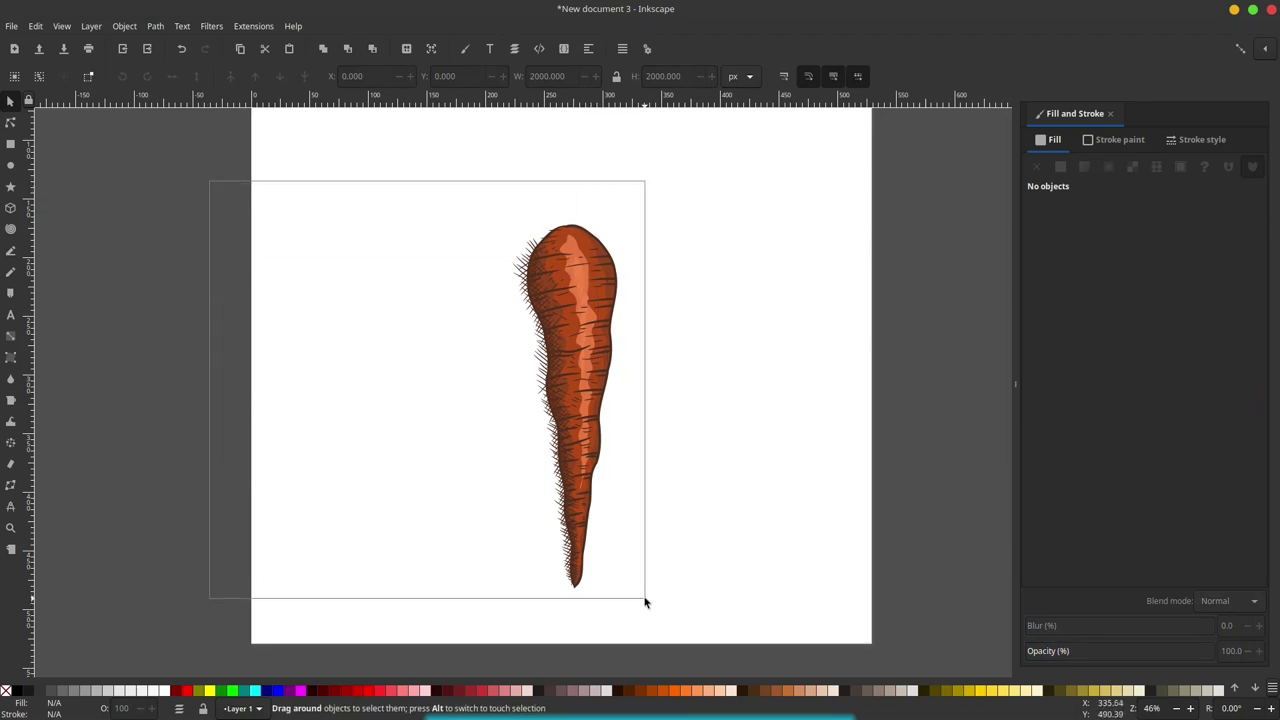
left_click(894, 234)
mouse_move(924, 205)
left_mouse_down()
mouse_move(677, 311)
mouse_move(815, 271)
mouse_move(894, 225)
mouse_move(889, 260)
mouse_move(890, 235)
left_mouse_up()
left_click_drag(890, 235, 443, 610)
scroll(565, 250, "up", 2, "ctrl")
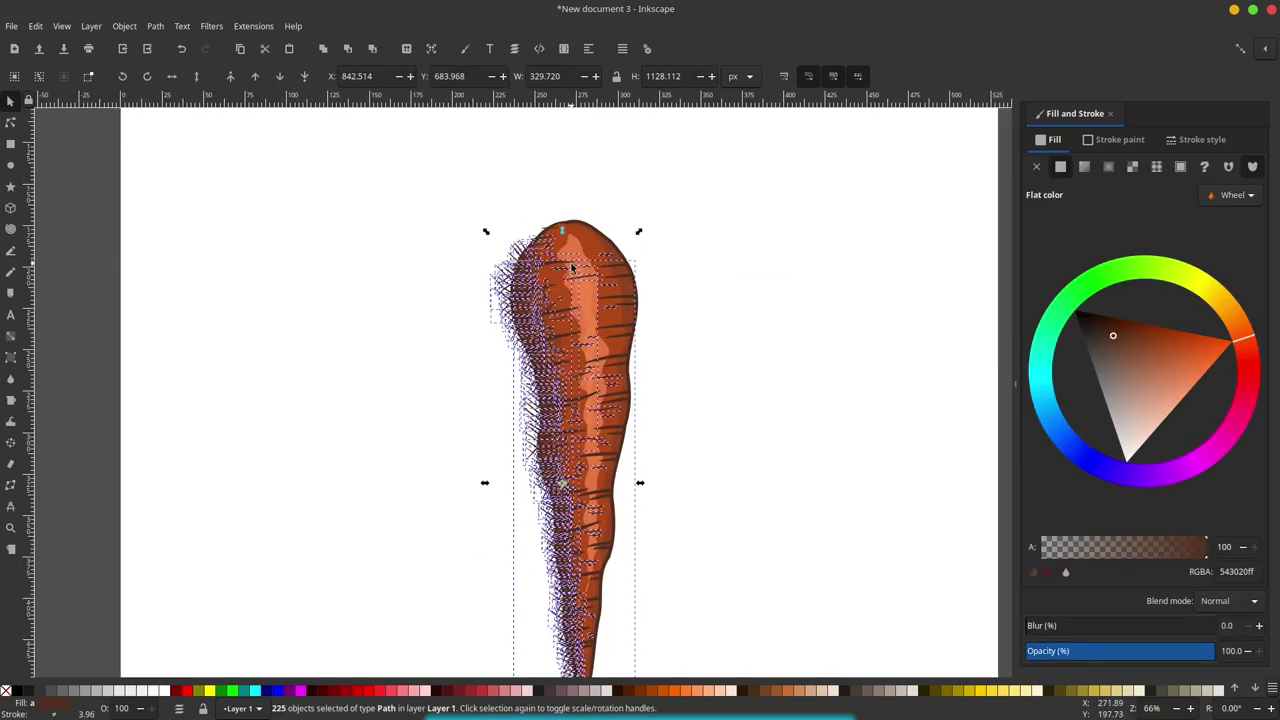
scroll(560, 238, "up", 2, "ctrl")
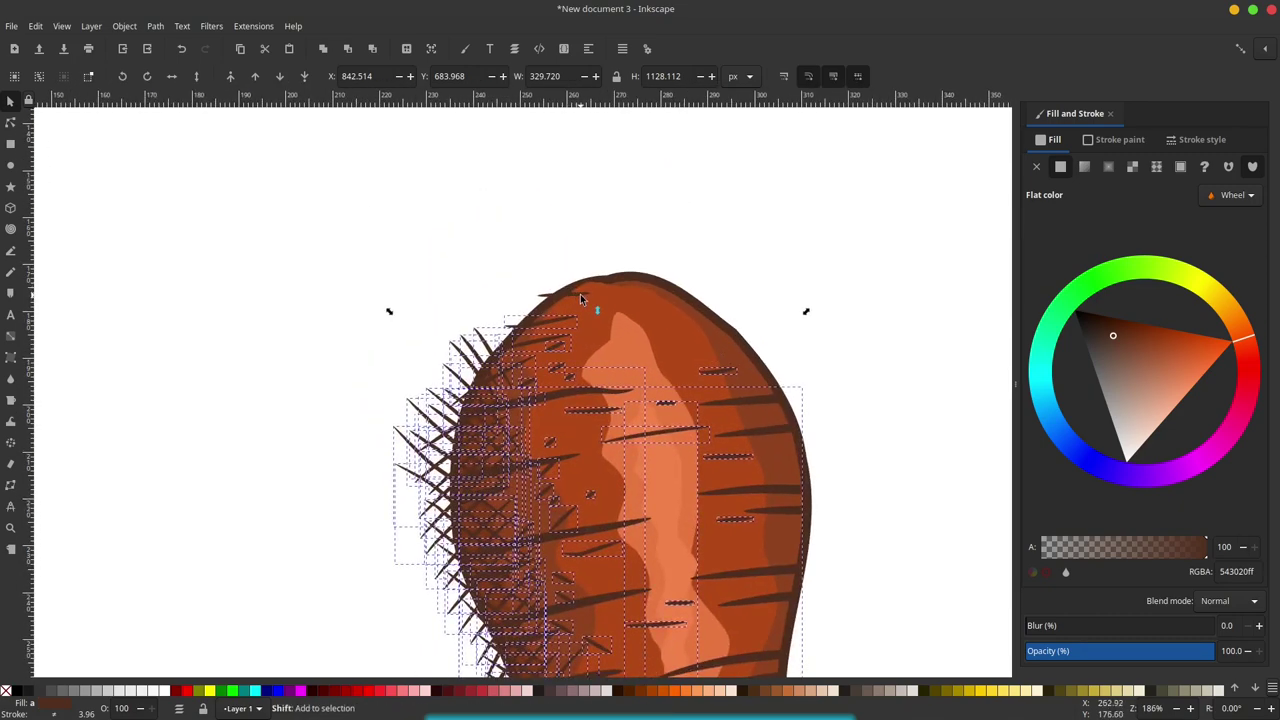
scroll(586, 290, "down", 2)
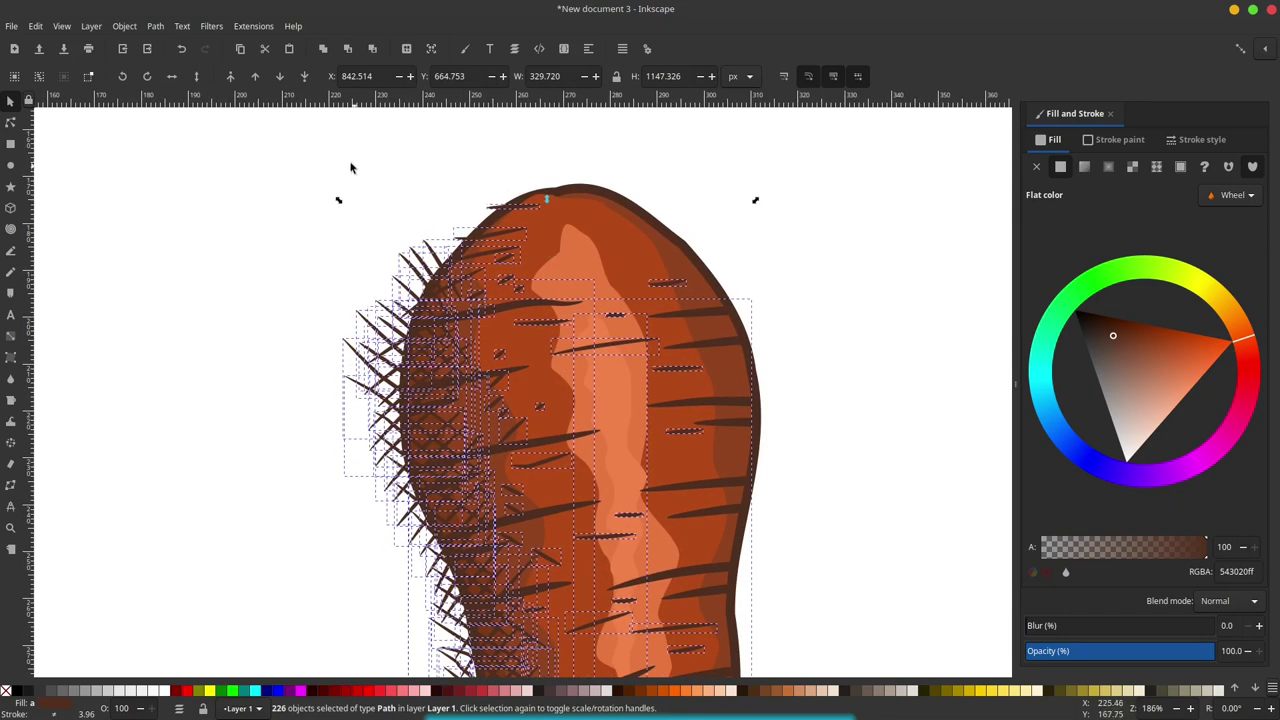
scroll(350, 168, "up", 2, "ctrl")
scroll(500, 250, "down", 2, "ctrl")
scroll(585, 332, "down", 2, "ctrl")
key("ctrl+z")
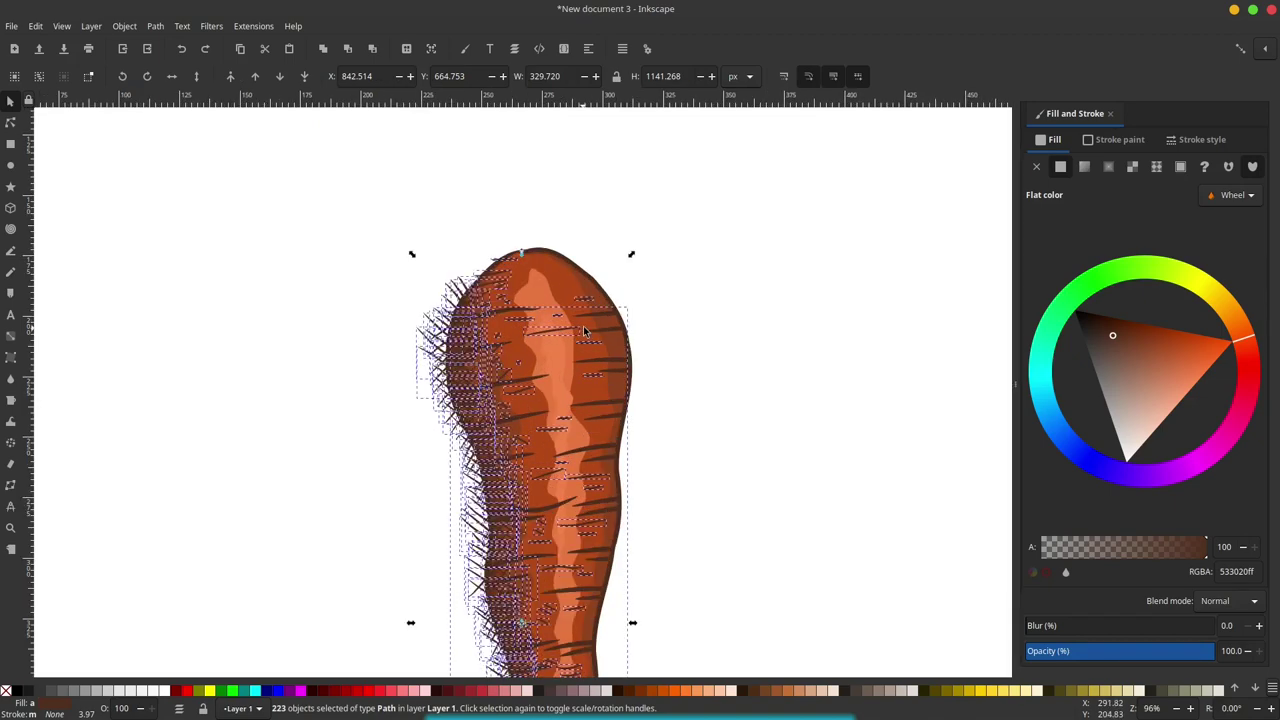
scroll(585, 332, "up", 1, "ctrl")
scroll(591, 321, "up", 1, "ctrl")
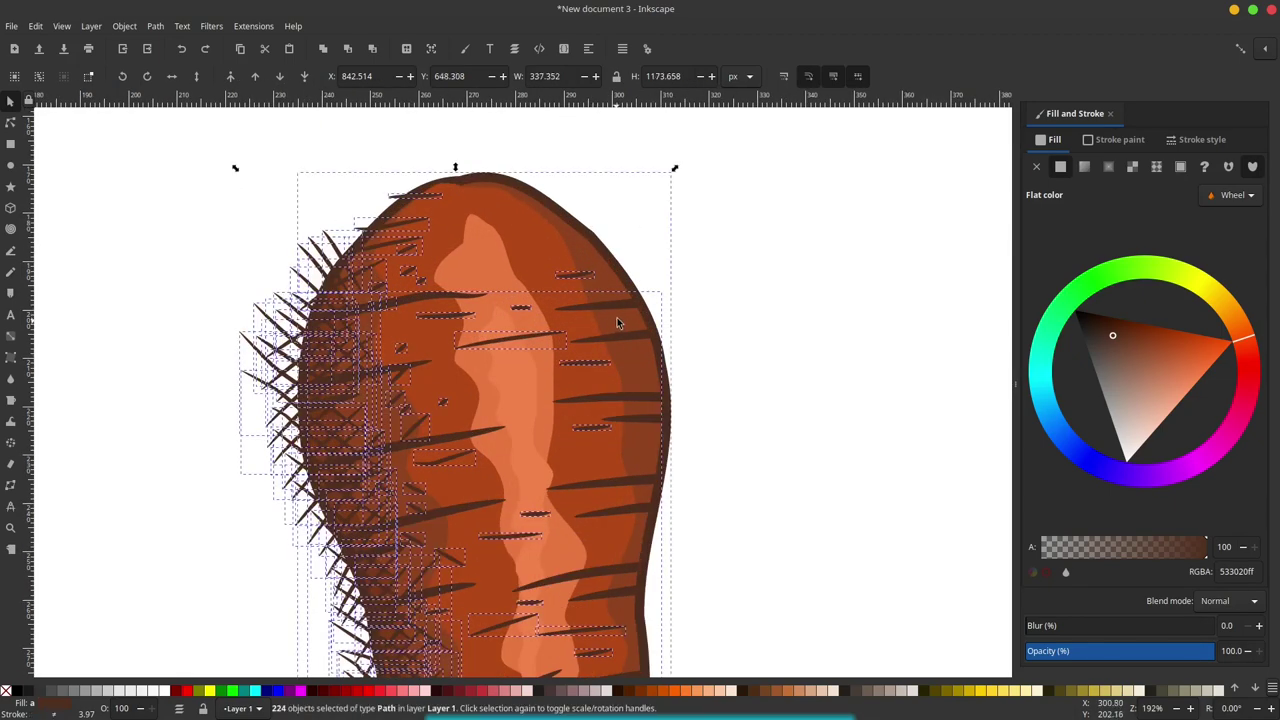
Drop the carrot body from the selection, check the strokes, and Union them into one path.
left_click(617, 318, "shift")
scroll(620, 325, "down", 2)
scroll(613, 290, "down", 1, "ctrl")
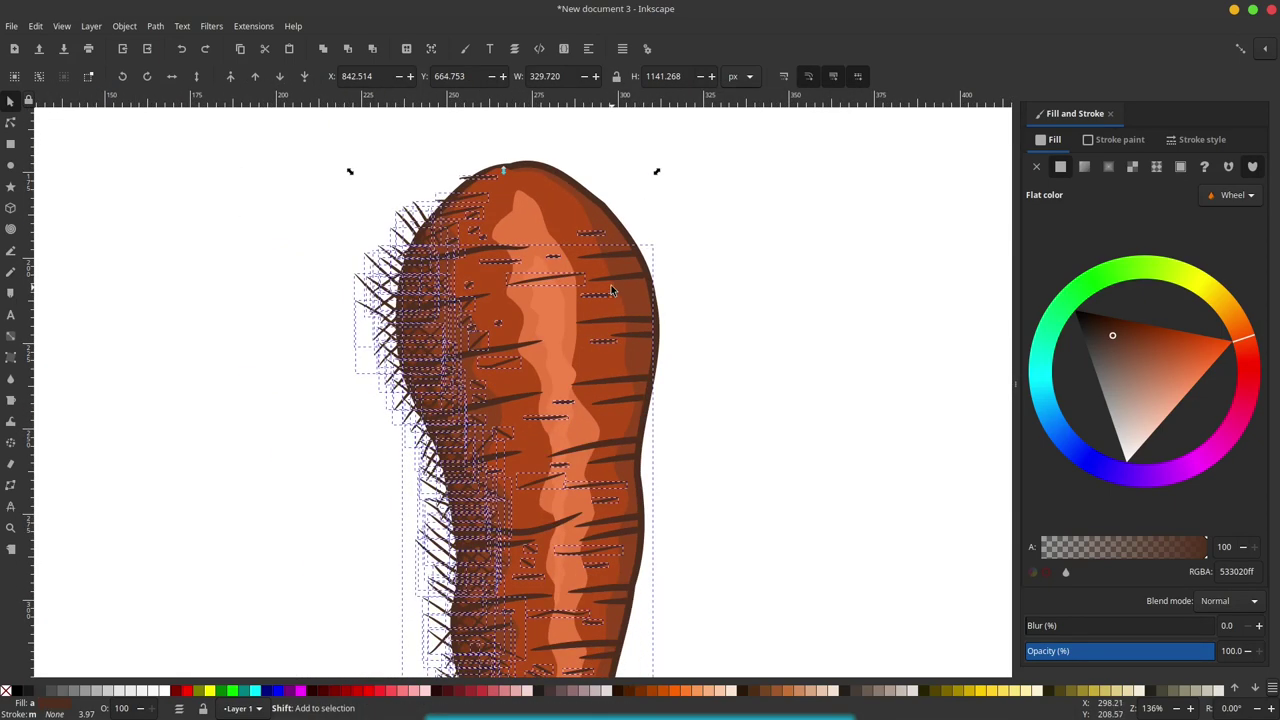
scroll(613, 290, "down", 1, "ctrl")
left_click_drag(615, 266, 786, 248)
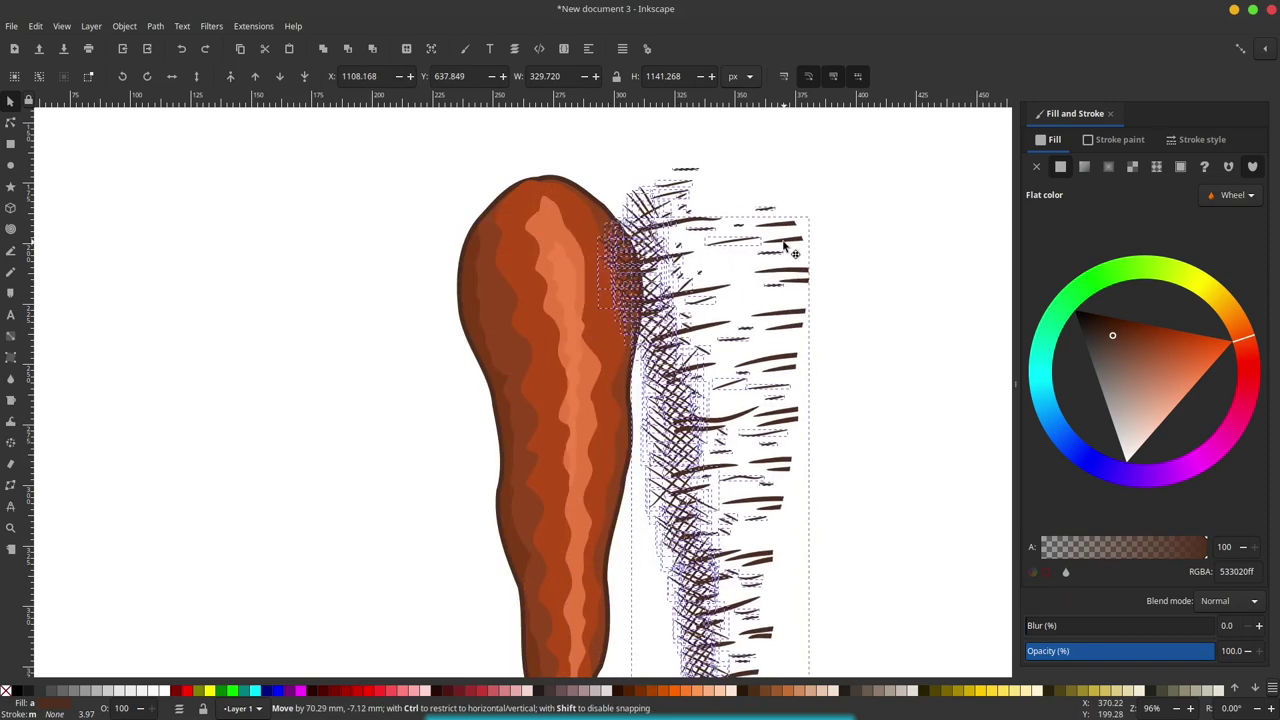
key("ctrl+z")
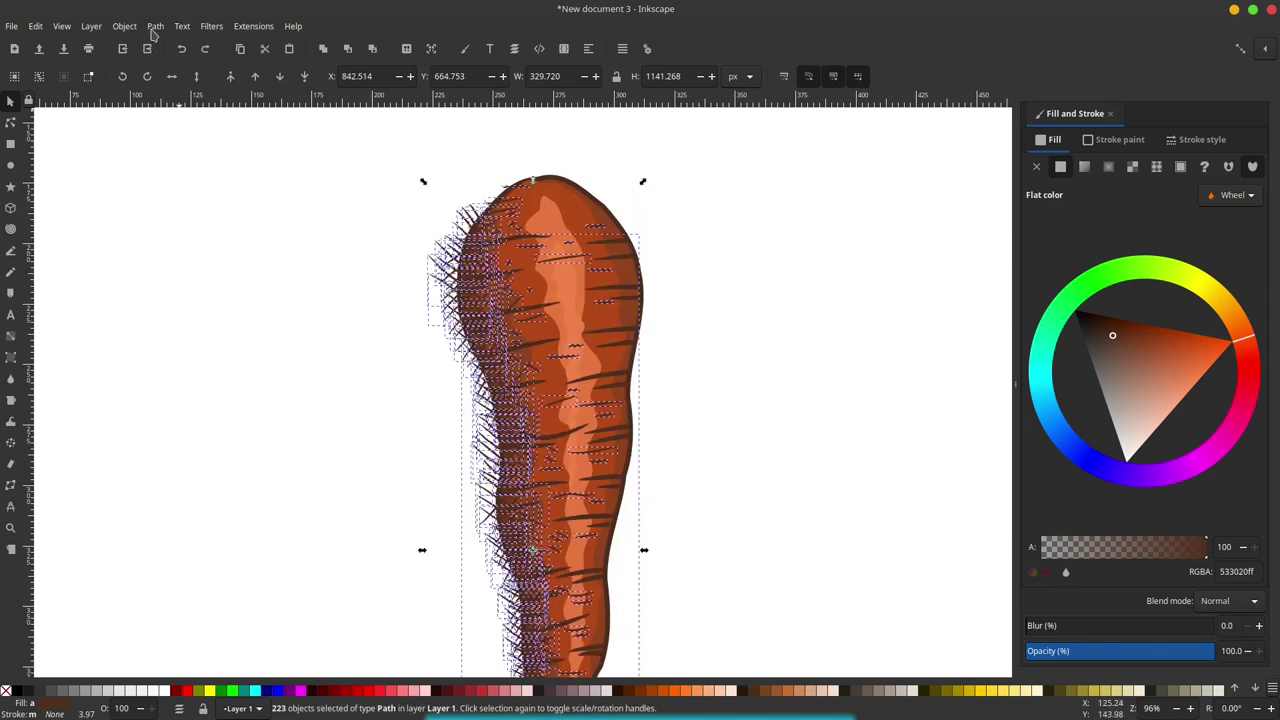
left_click(153, 30)
left_click(172, 92)
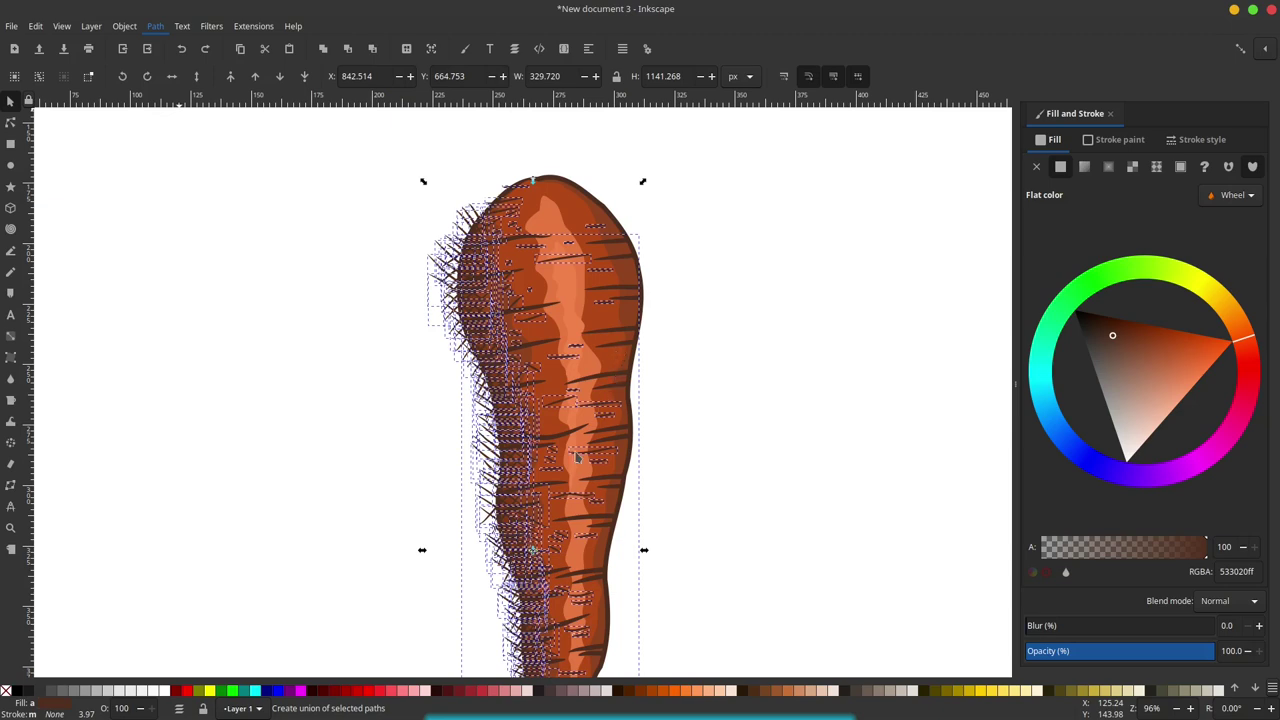
Duplicate the carrot's base body shape and raise the copy to the top.
left_click(718, 256)
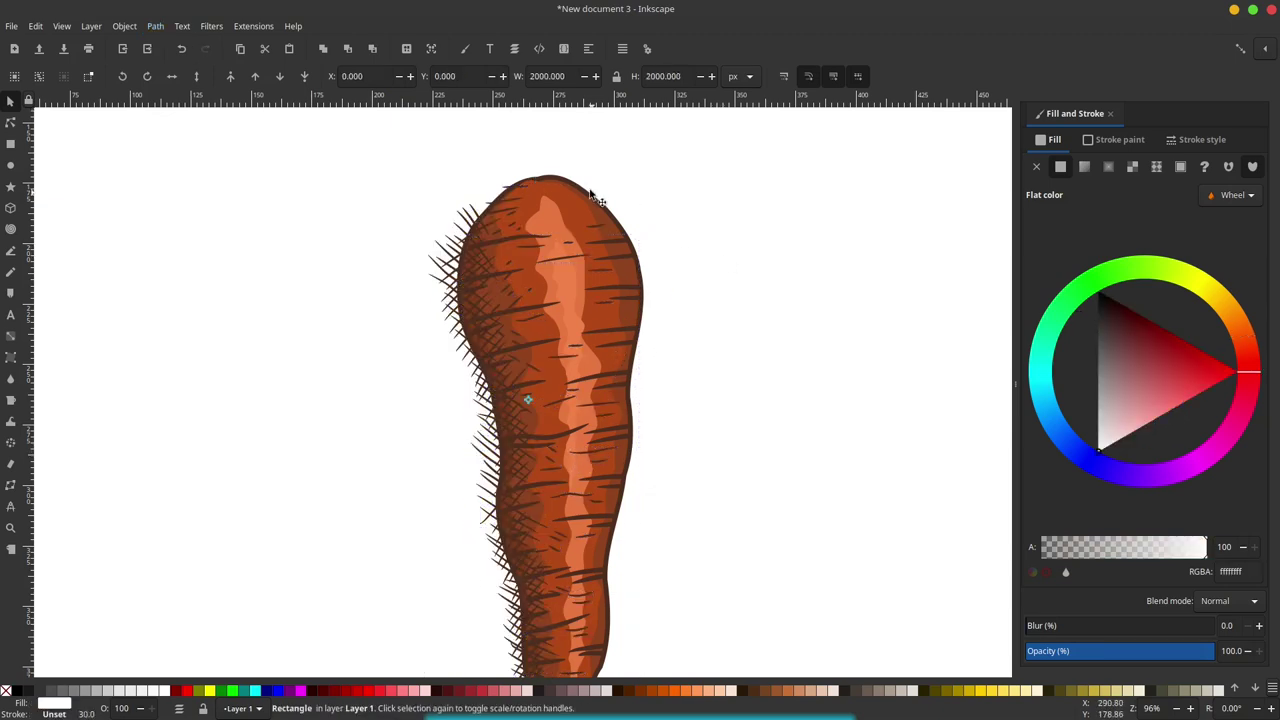
scroll(590, 192, "up", 2)
scroll(559, 181, "up", 1)
left_click(566, 184)
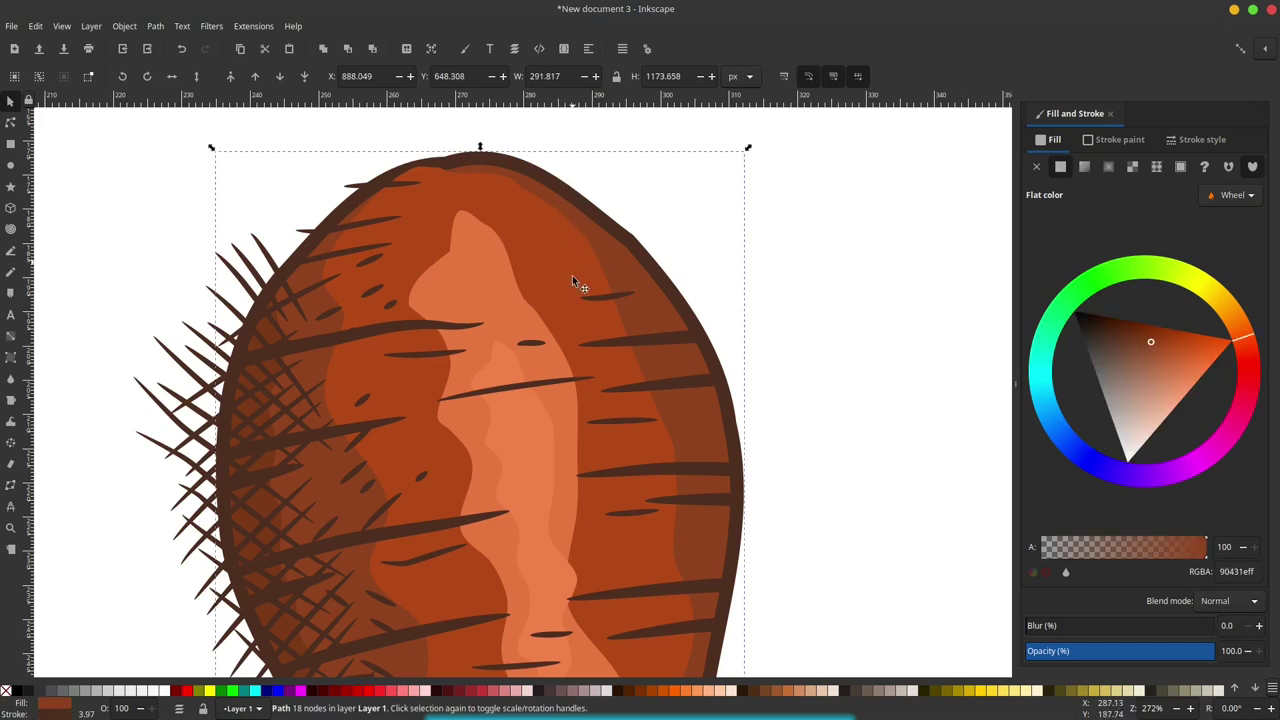
scroll(580, 228, "down", 3)
key("Page_Up")
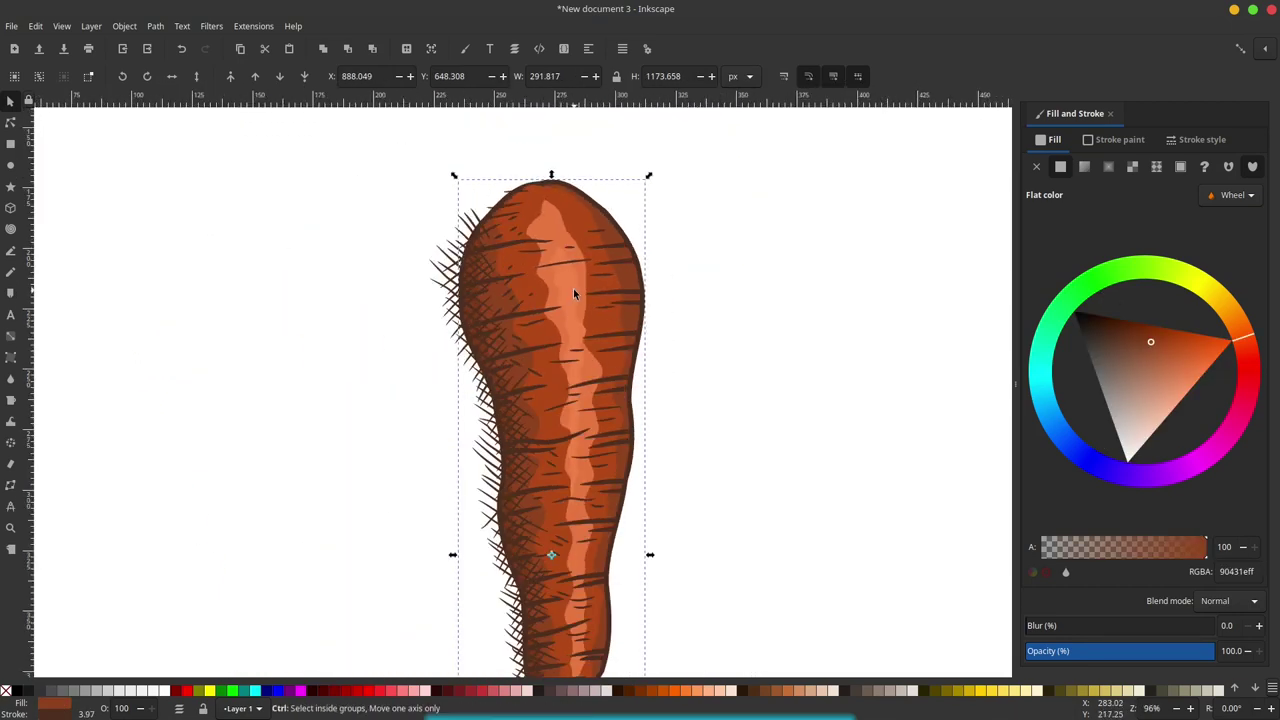
key("Page_Up")
scroll(529, 272, "up", 1)
scroll(529, 300, "up", 1)
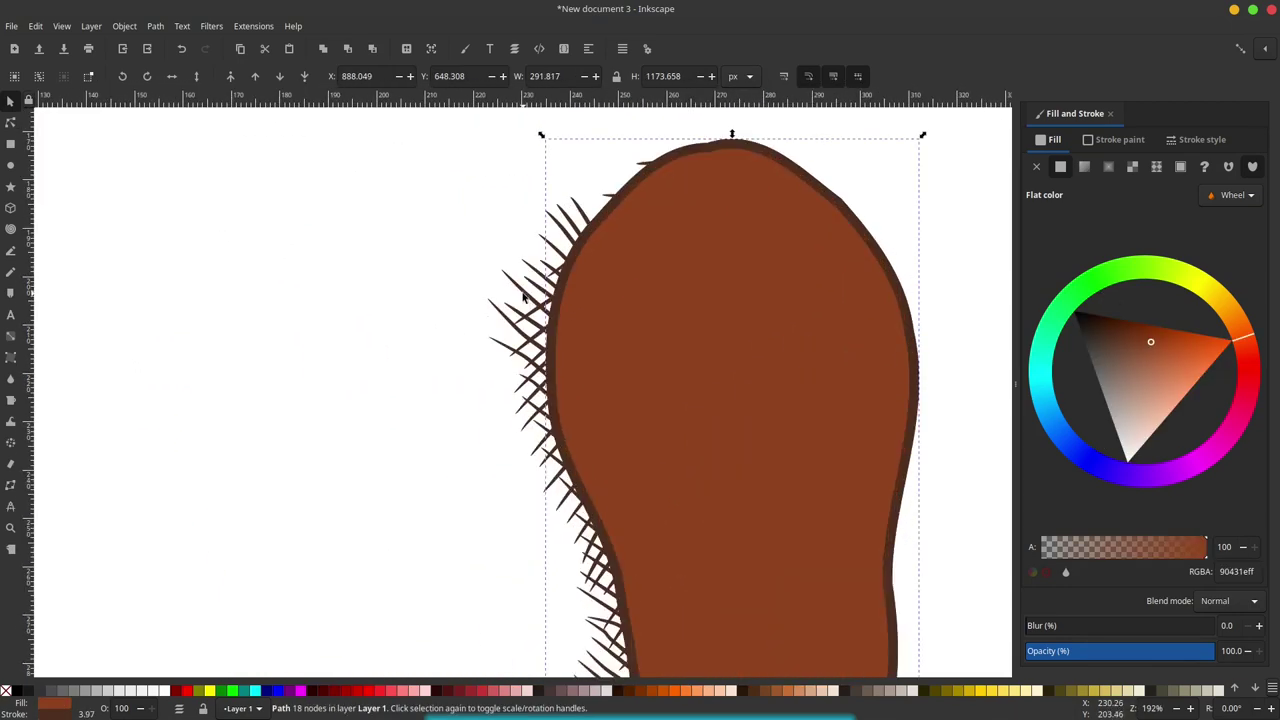
scroll(524, 298, "up", 1)
Add the merged hairs and apply Path > Intersection to clip them to the body outline.
left_click(524, 298, "shift")
scroll(484, 312, "right", 2)
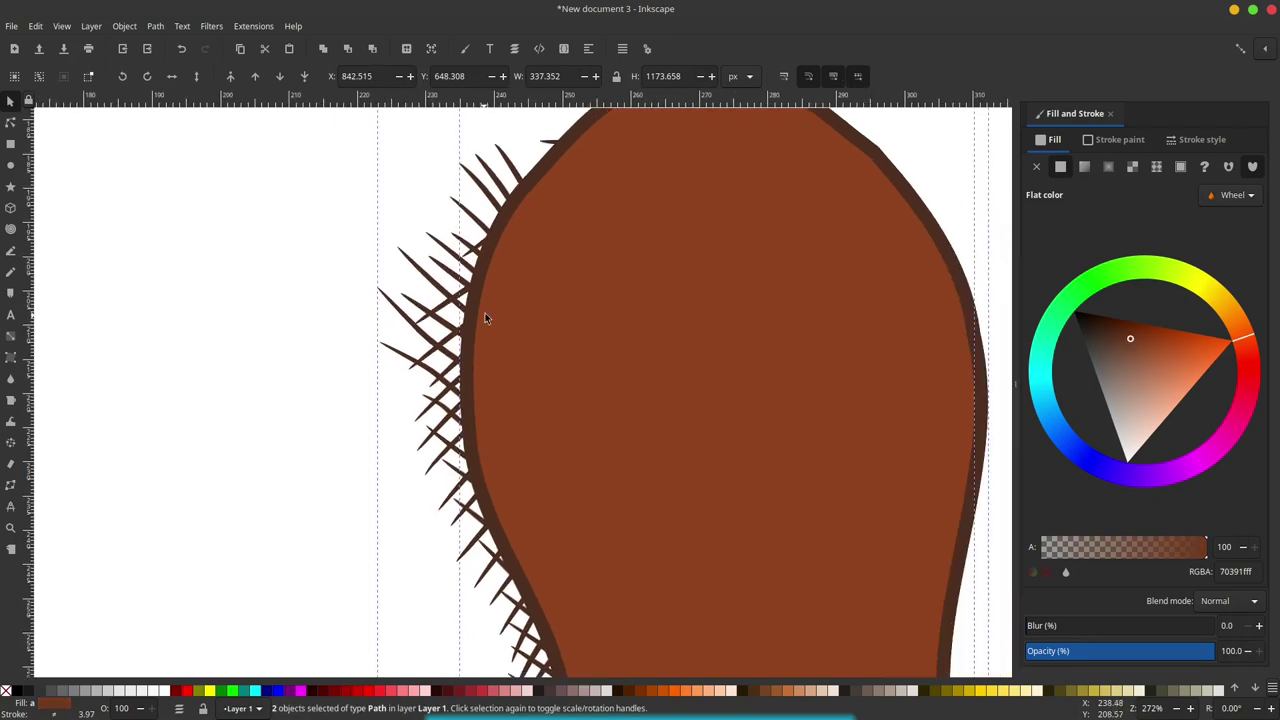
scroll(489, 345, "down", 1)
scroll(489, 345, "down", 2)
left_click(155, 26)
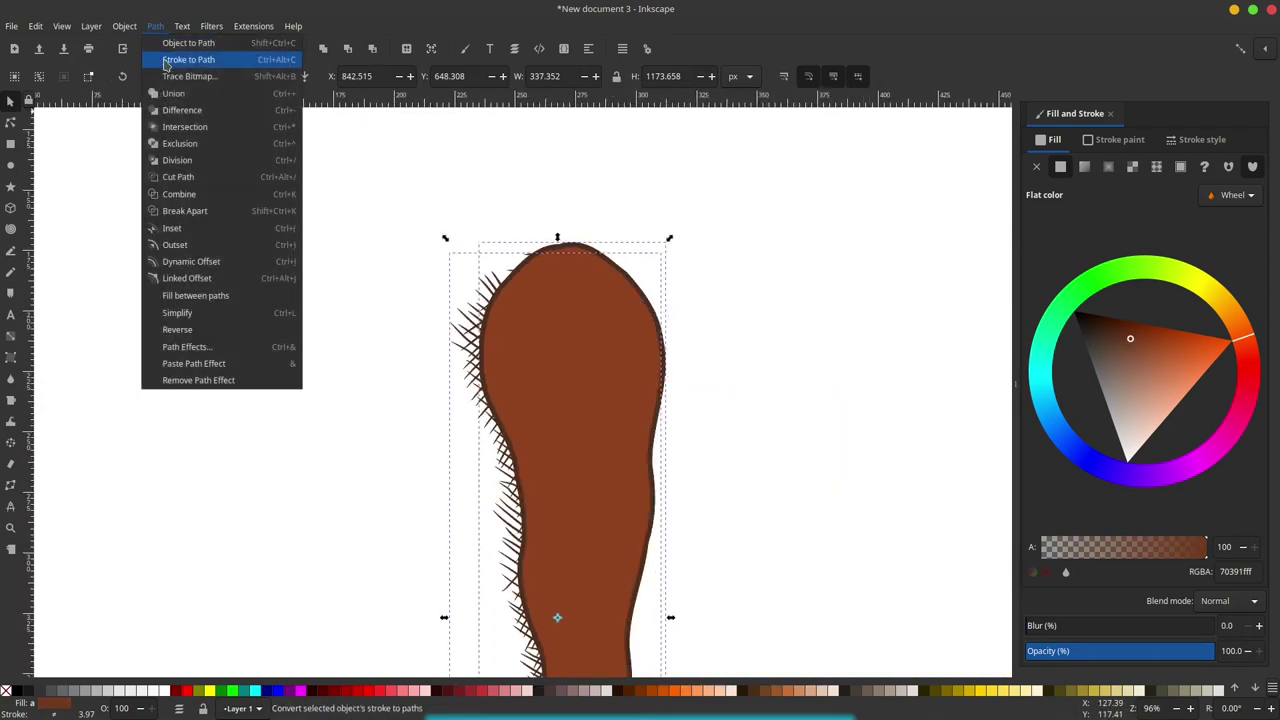
left_click(185, 127)
left_click(700, 410)
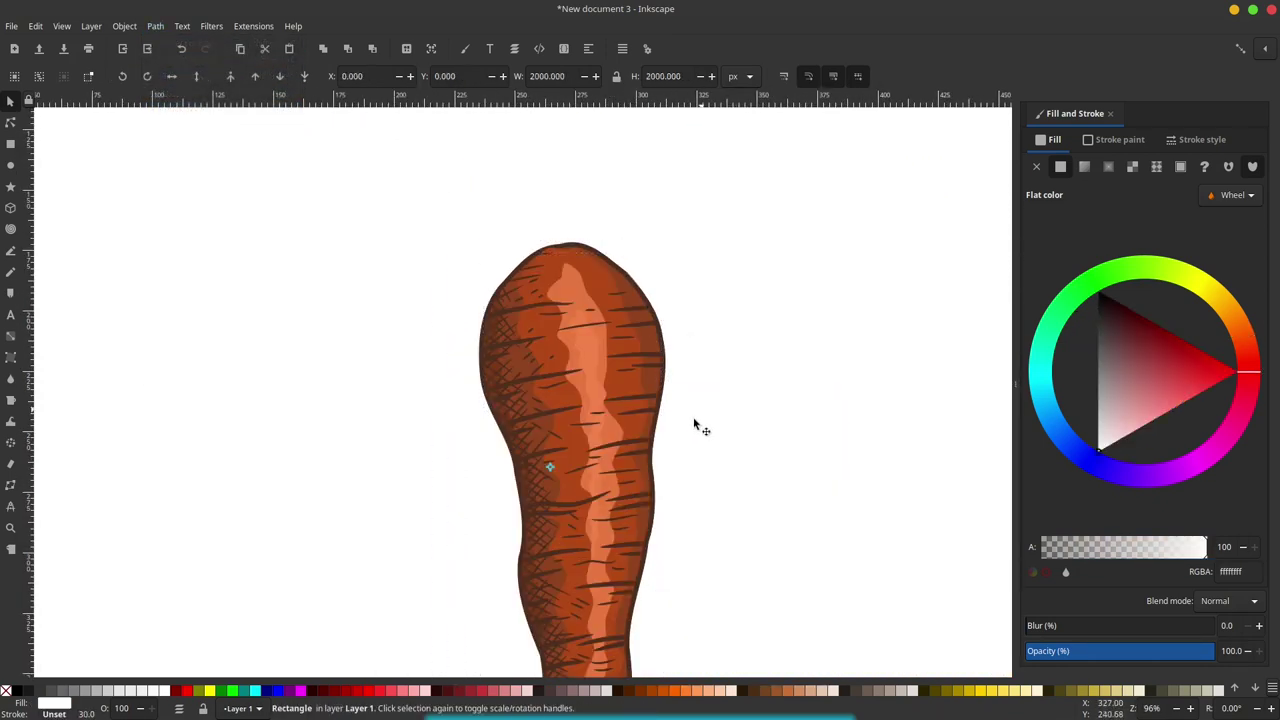
scroll(606, 365, "down", 3)
scroll(606, 363, "down", 2)
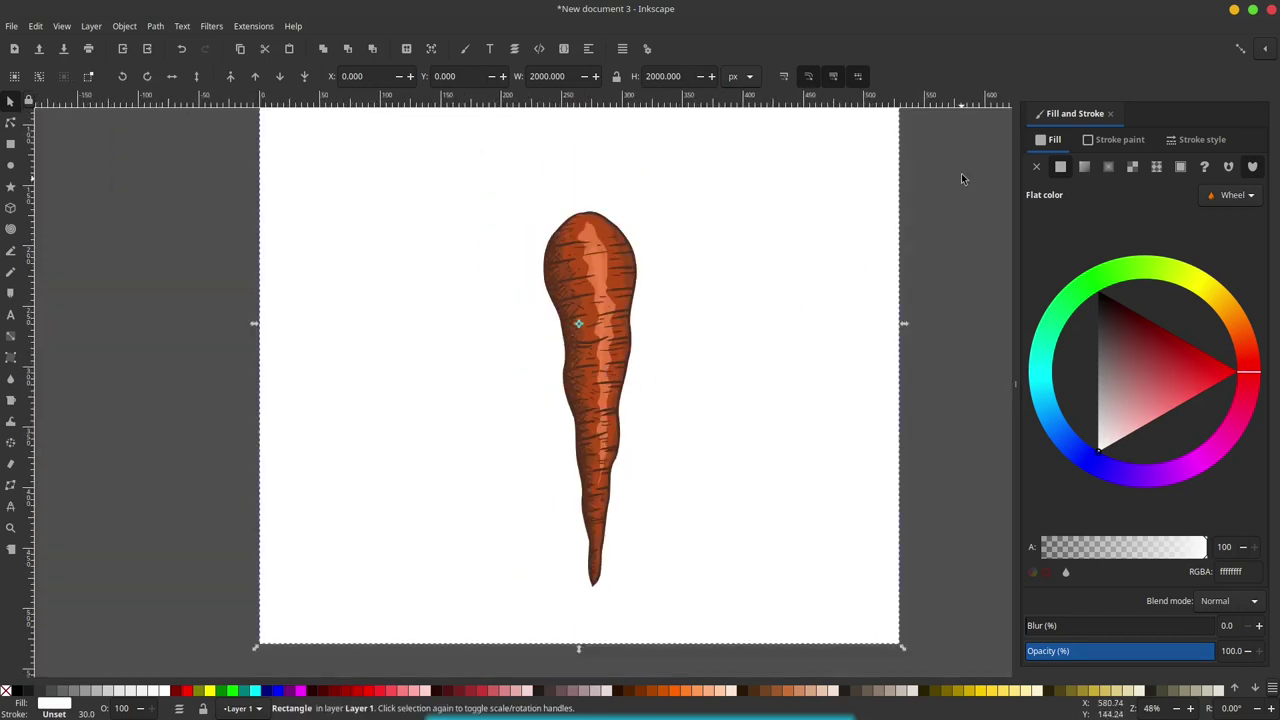
Deepen the orange of the carrot's two highlight strips, the inner one to da5617.
left_click_drag(961, 178, 432, 630)
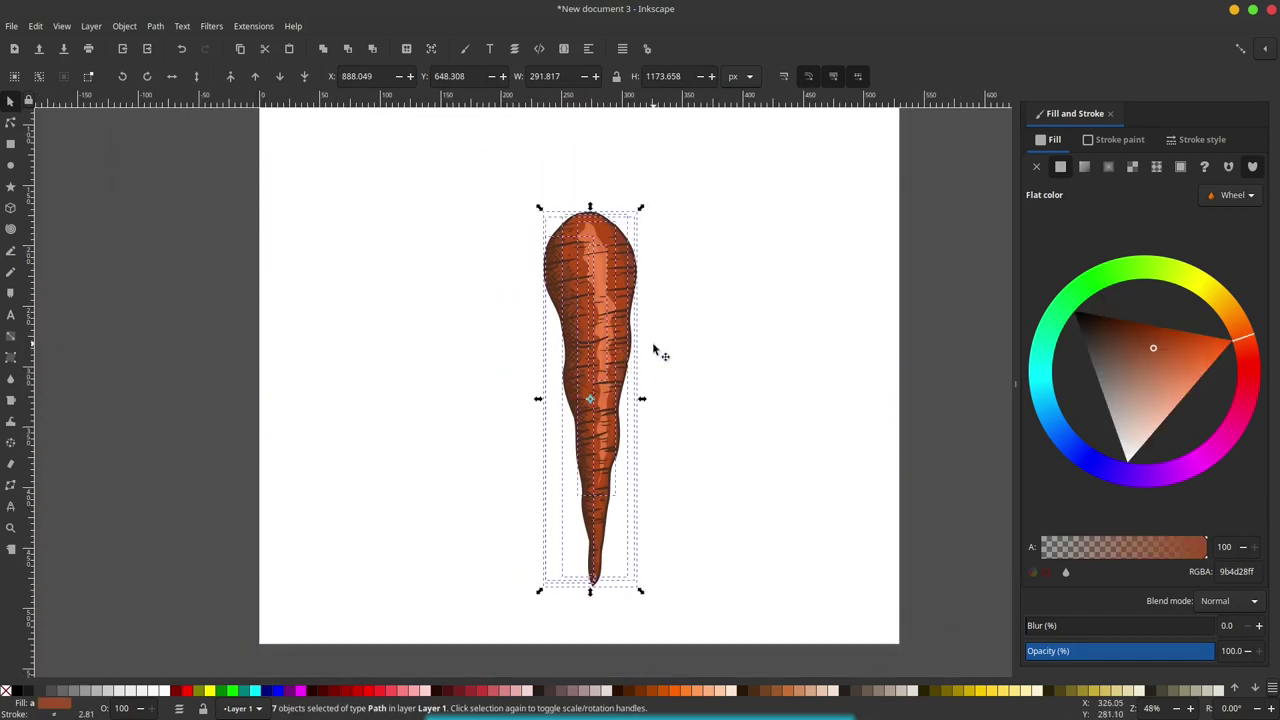
left_click(947, 287)
scroll(606, 236, "up", 2)
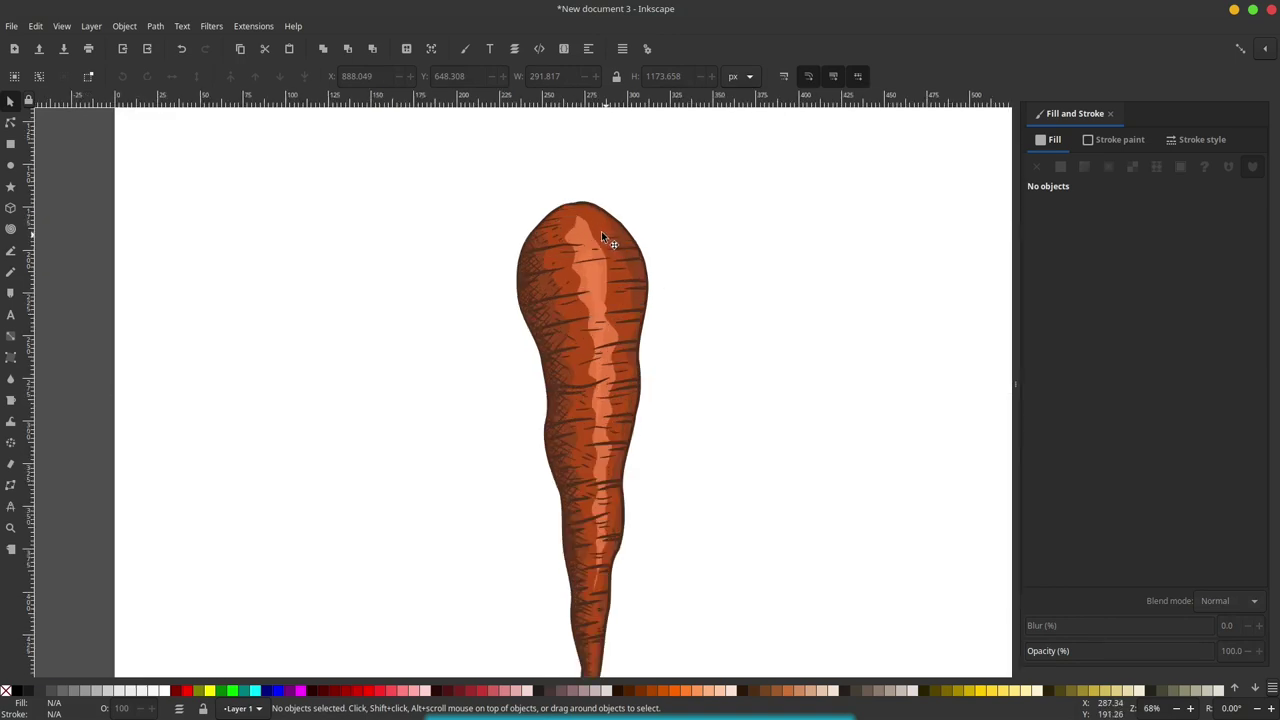
left_click(573, 222)
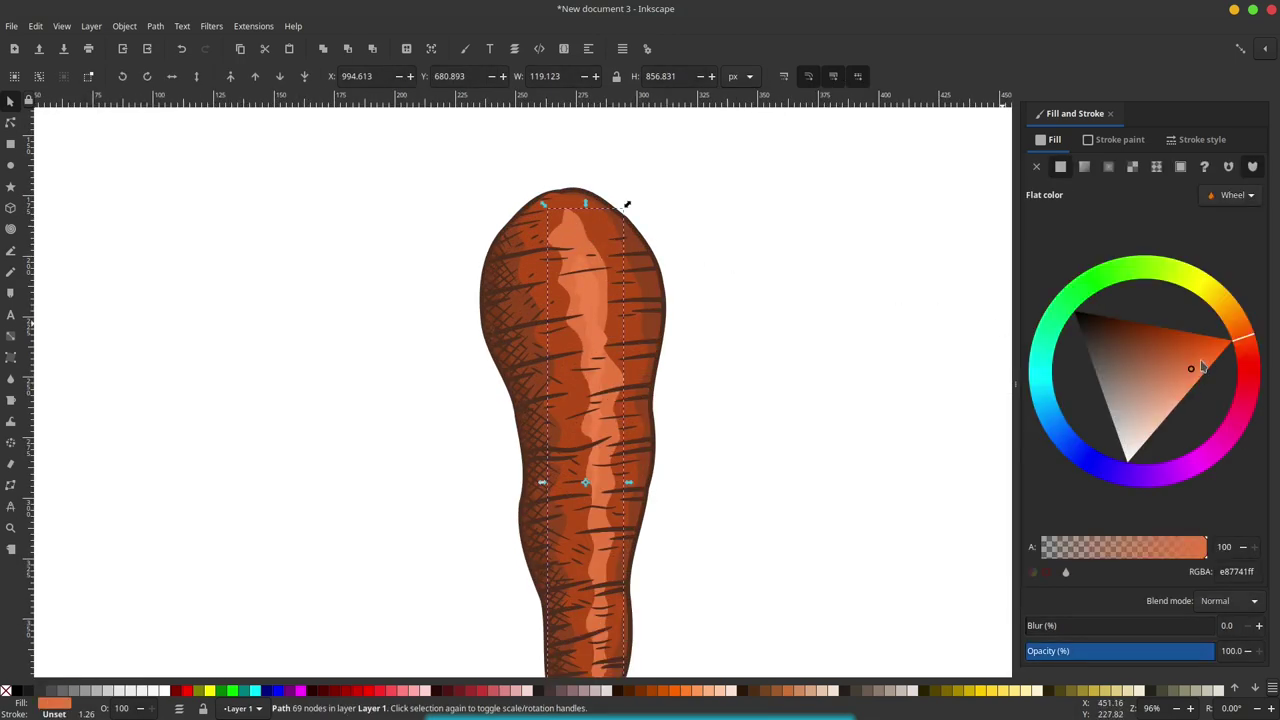
left_click_drag(1203, 367, 1205, 350)
left_click(590, 301)
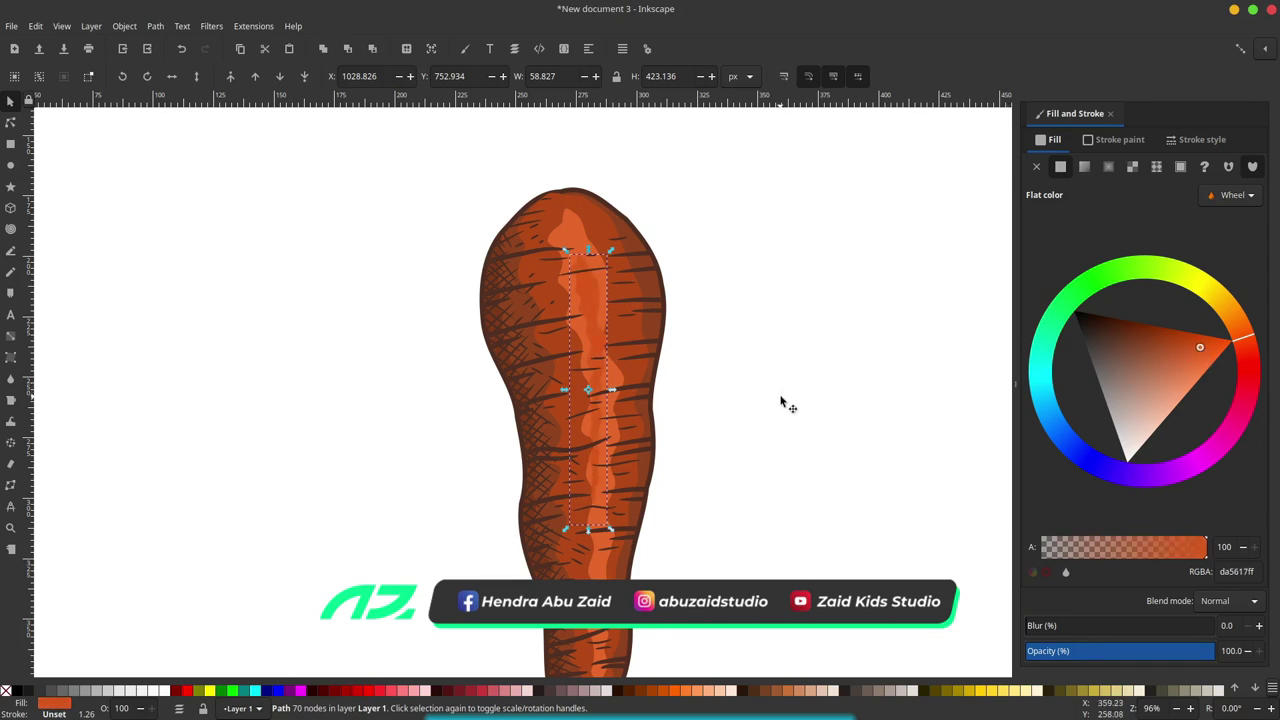
key("Escape")
Box-select all seven carrot parts and group them with Ctrl+G.
scroll(637, 366, "down", 3)
scroll(546, 297, "down", 3, "ctrl")
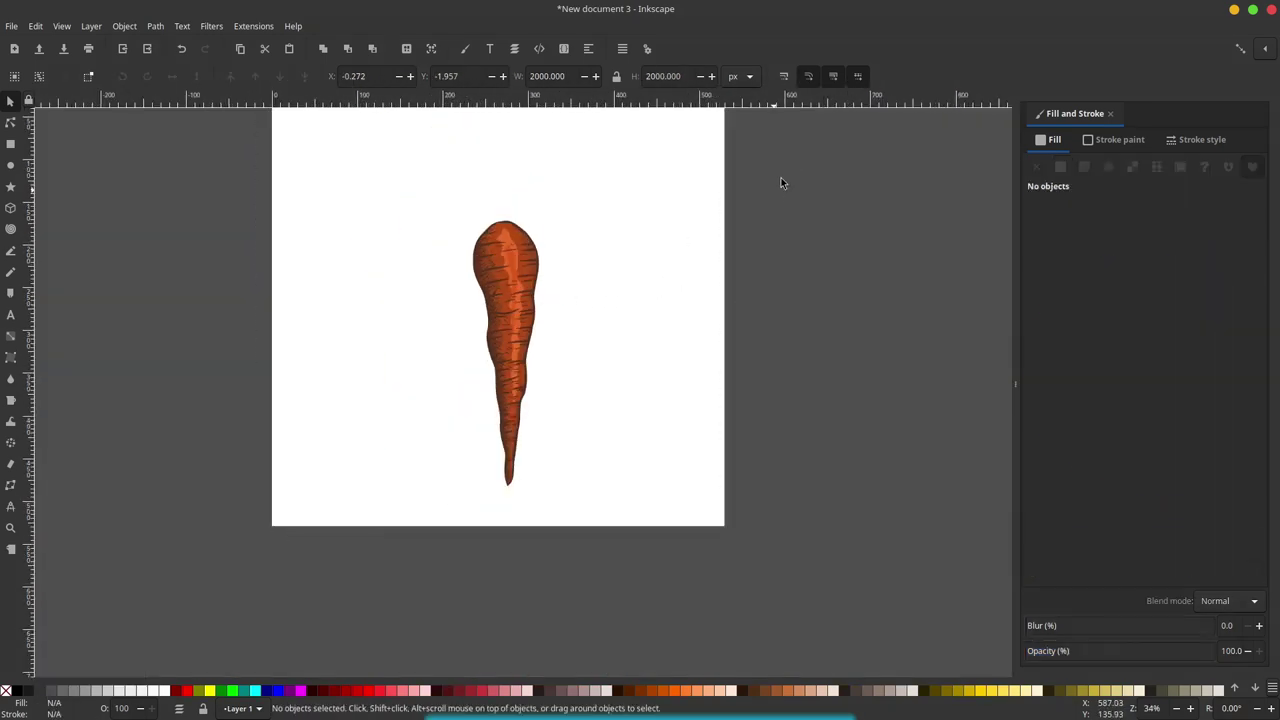
left_click_drag(794, 158, 363, 520)
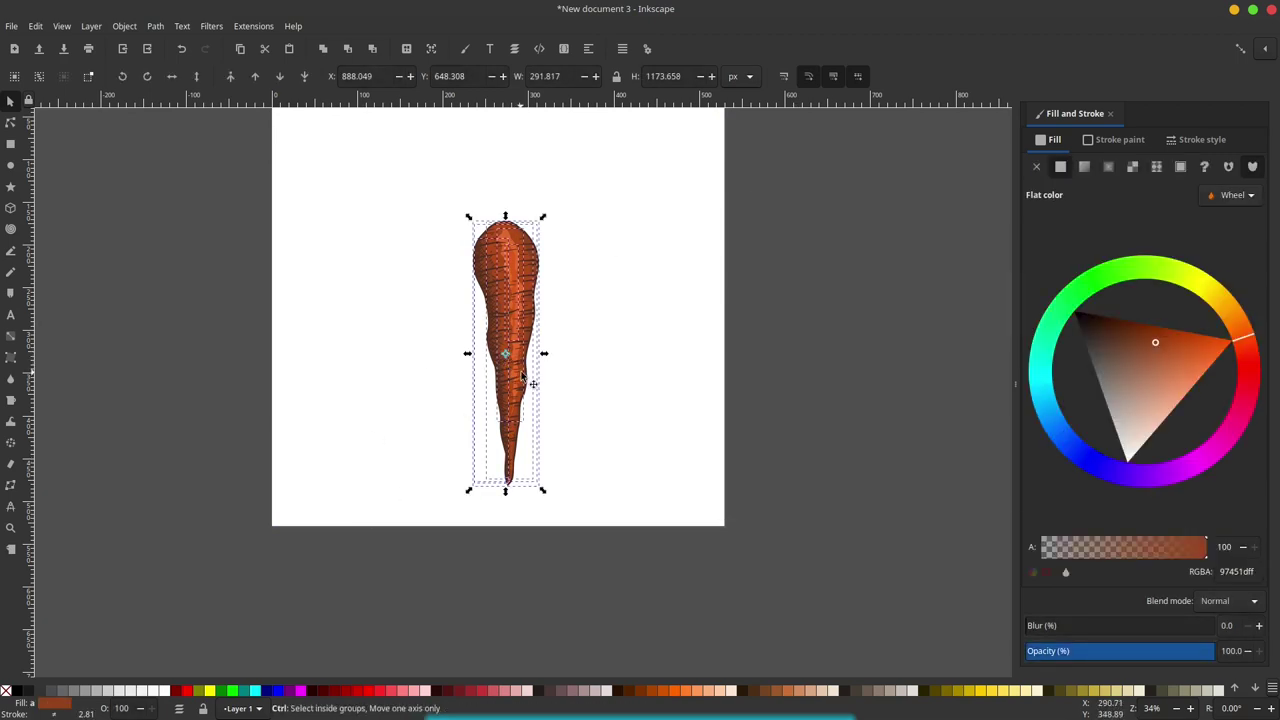
key("ctrl+g")
scroll(159, 267, "up", 3)
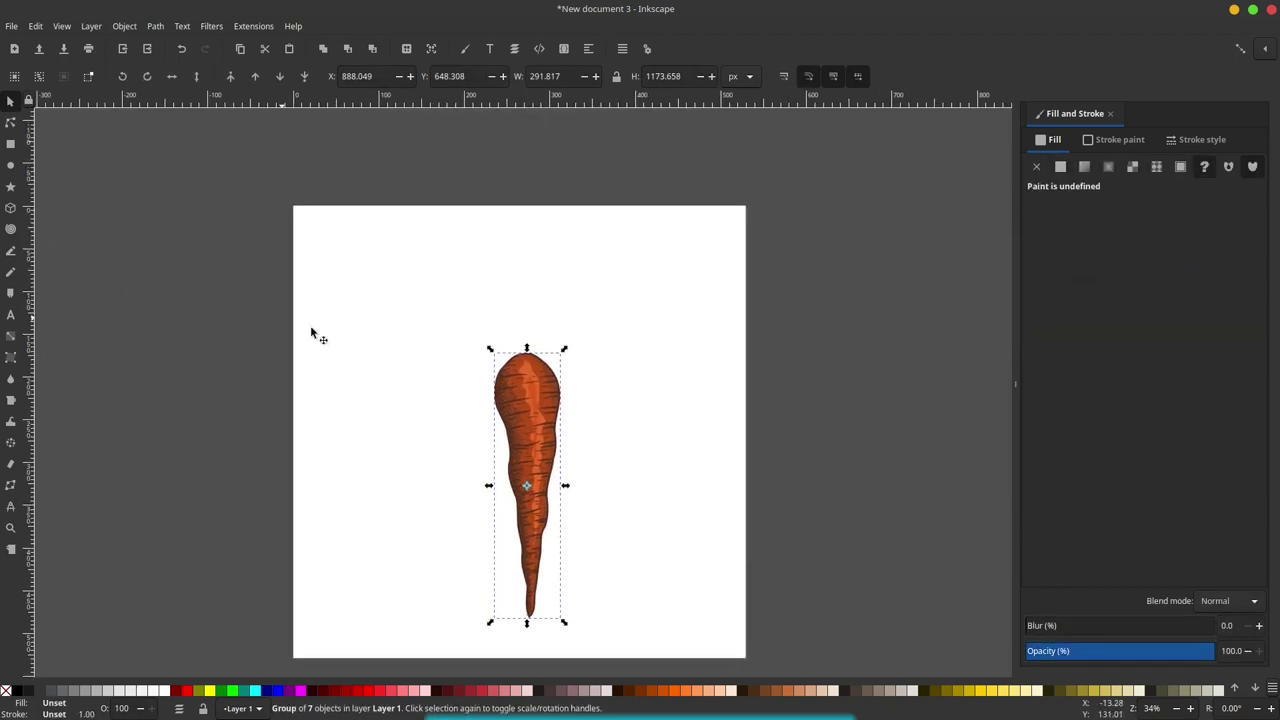
scroll(449, 345, "down", 1)
left_click(428, 383)
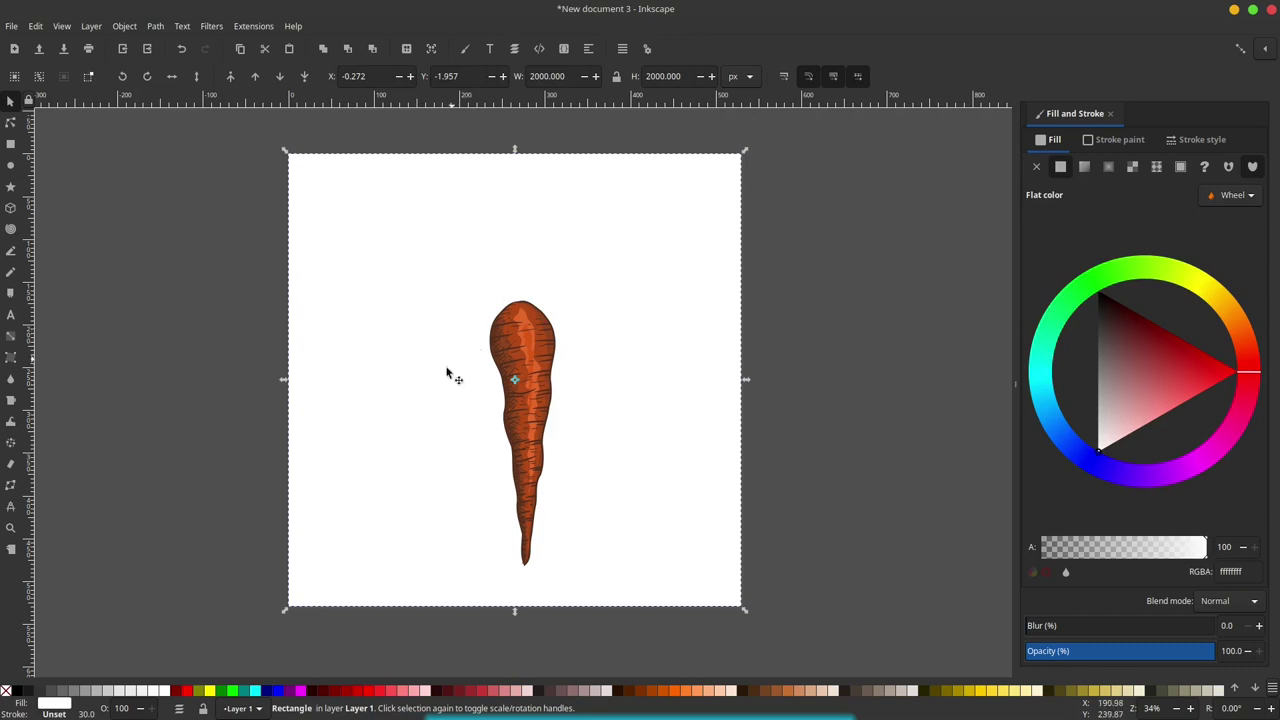
Fill the background rectangle with pale cream (fff2c8ff).
left_click_drag(209, 690, 371, 400)
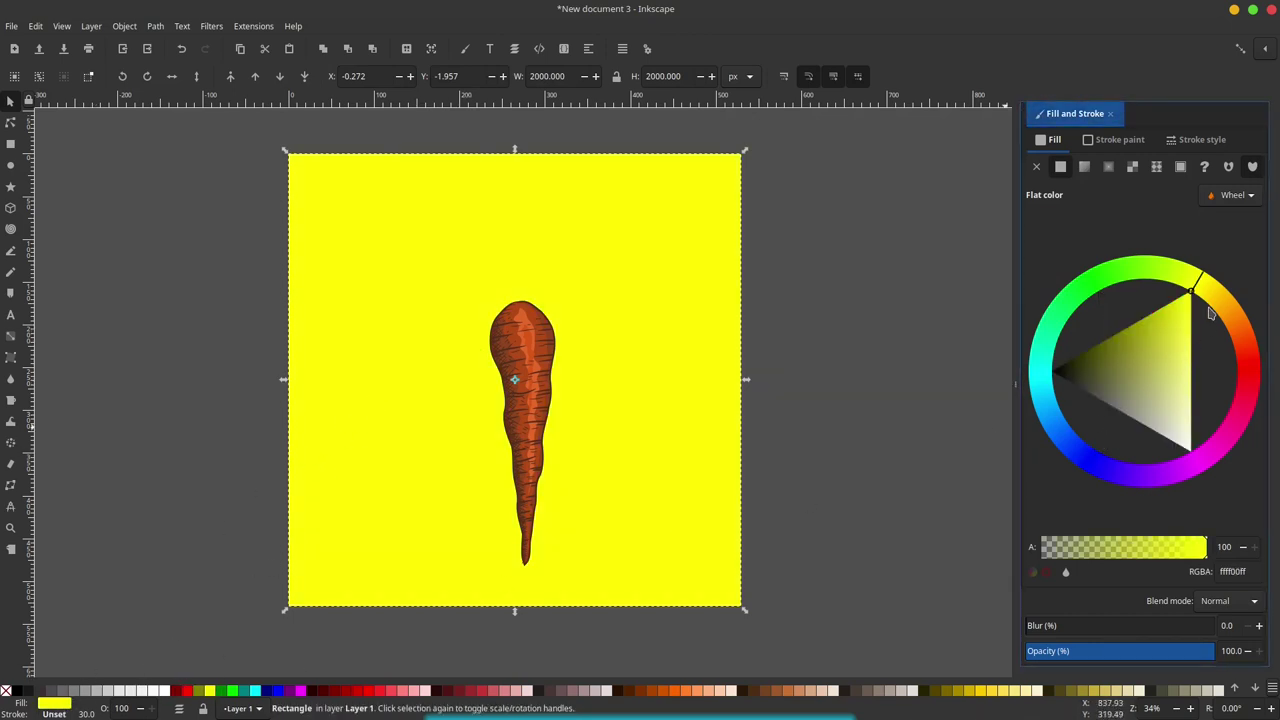
left_click_drag(1212, 313, 1200, 365)
left_click(1177, 396)
left_click_drag(1178, 425, 1177, 435)
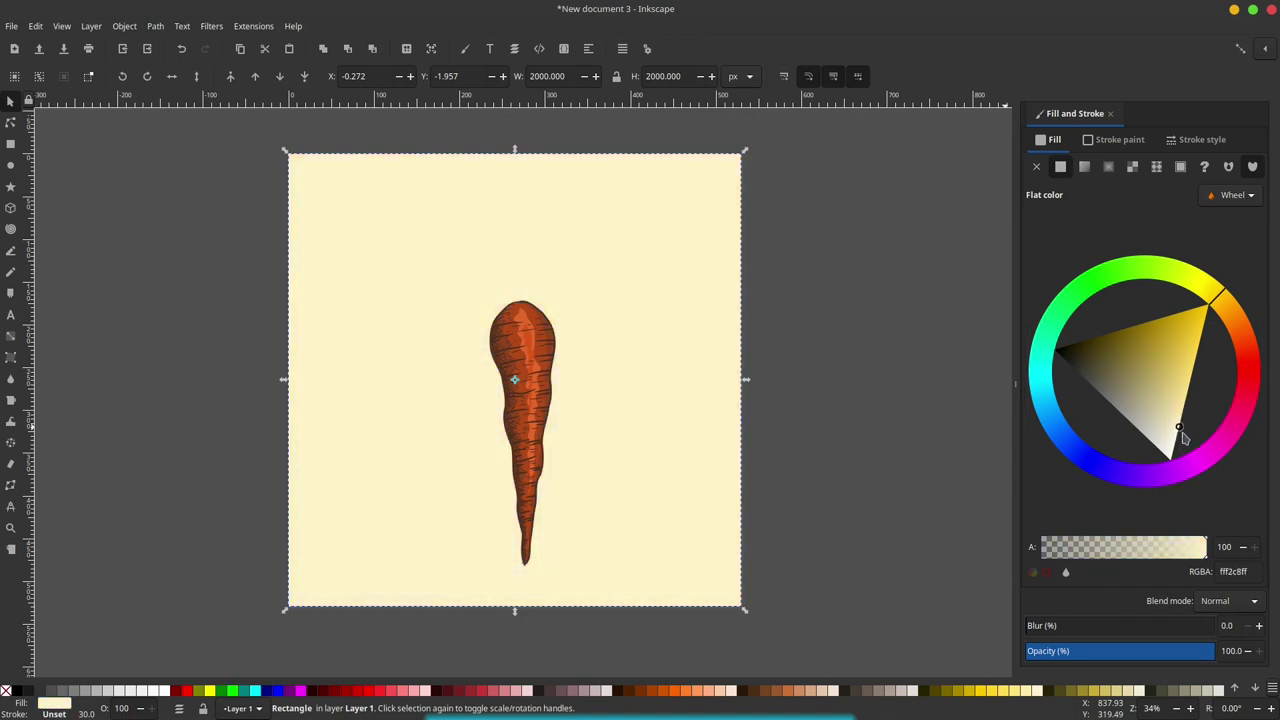
left_click(957, 454)
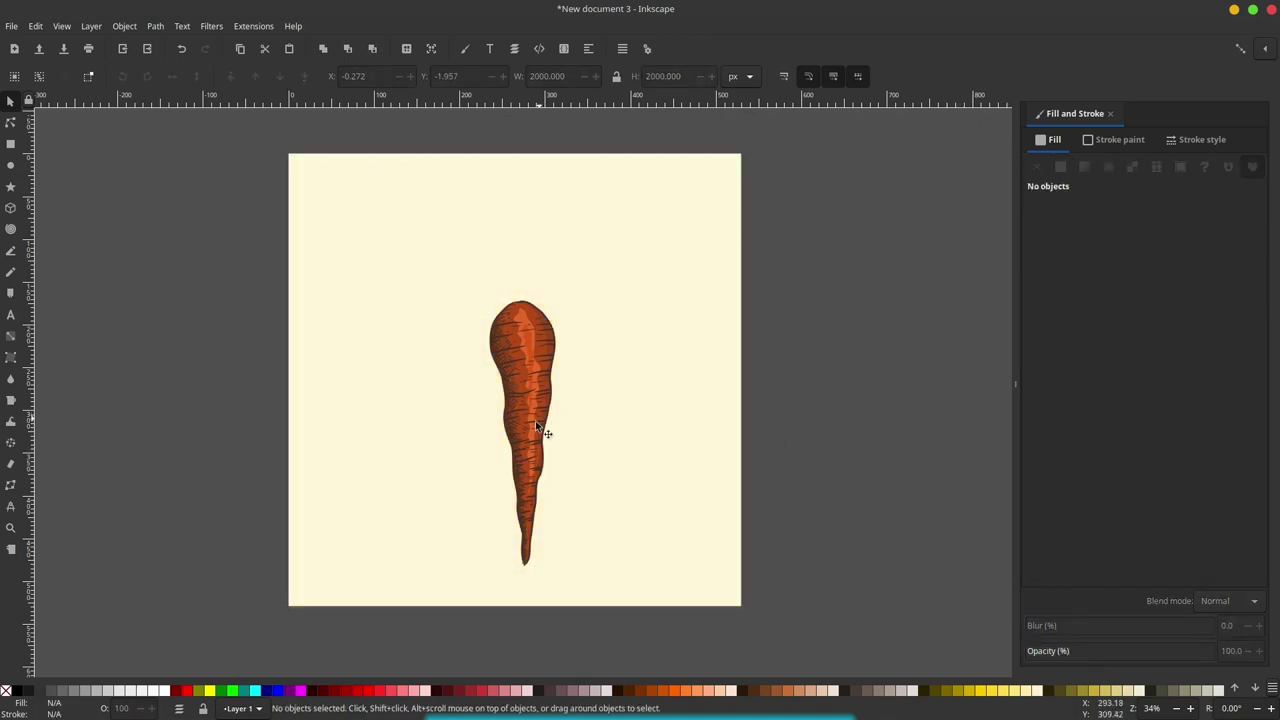
Move the carrot group about 15 px higher on the page.
left_click(535, 420)
left_click_drag(532, 423, 529, 408)
left_click(783, 331)
scroll(460, 275, "up", 1)
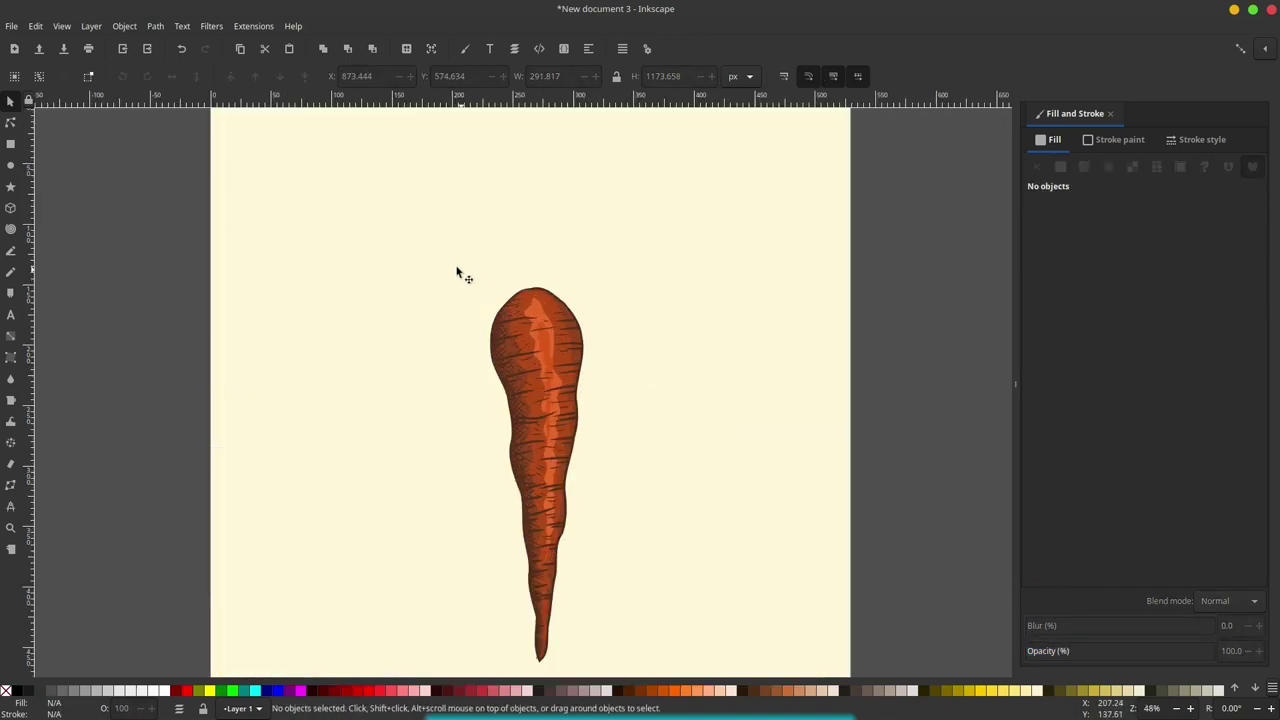
left_click(10, 272)
Change the Pencil tool's Shape option from Ellipse to None.
scroll(528, 283, "up", 1)
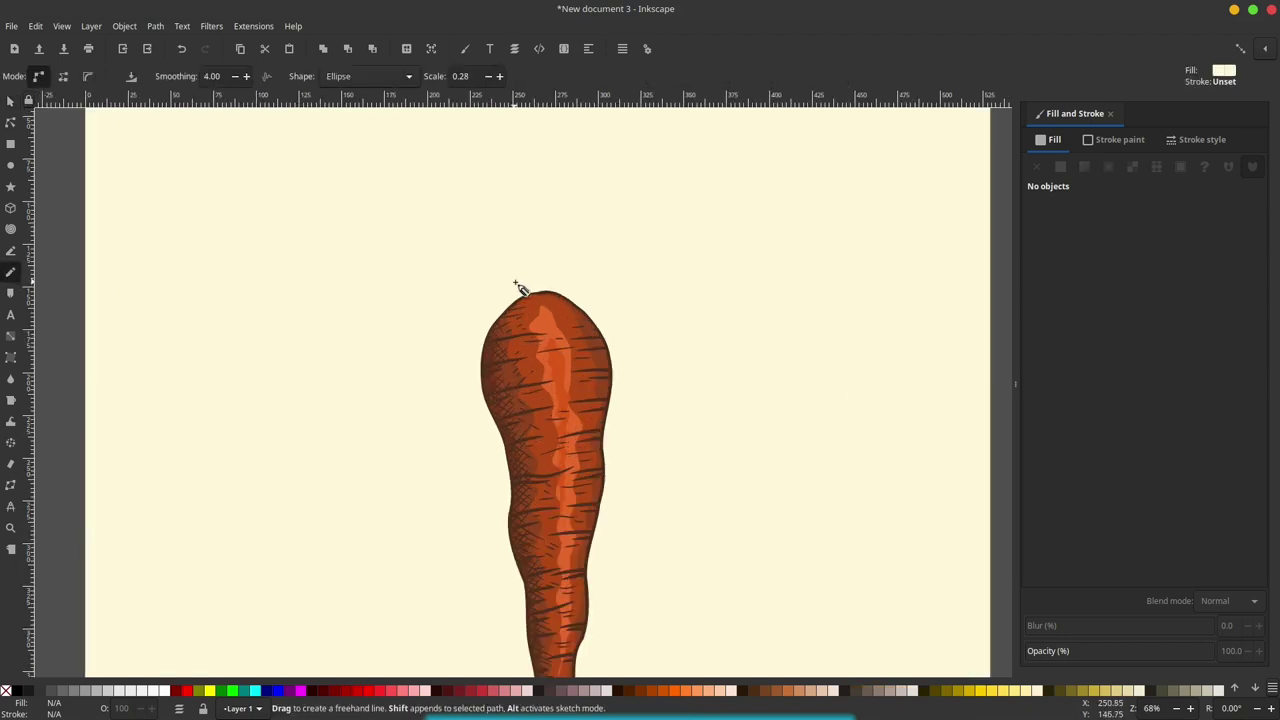
scroll(530, 277, "up", 1)
scroll(530, 277, "up", 1)
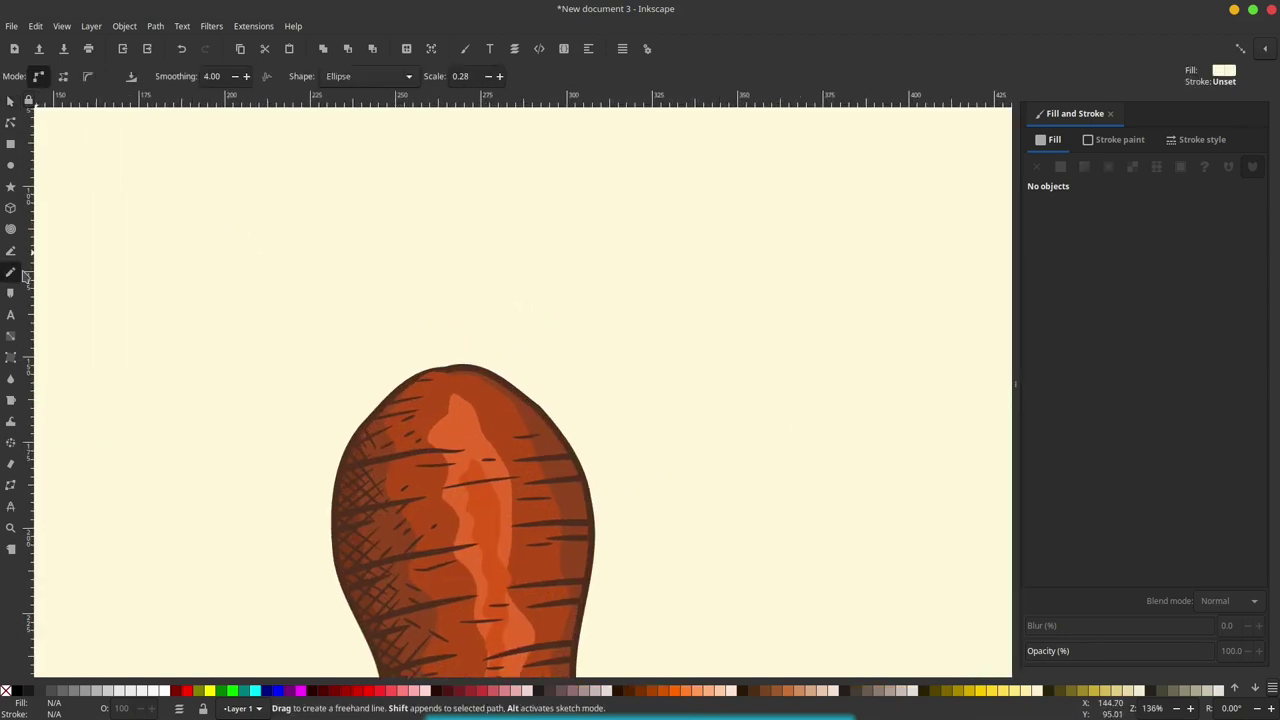
left_click(370, 85)
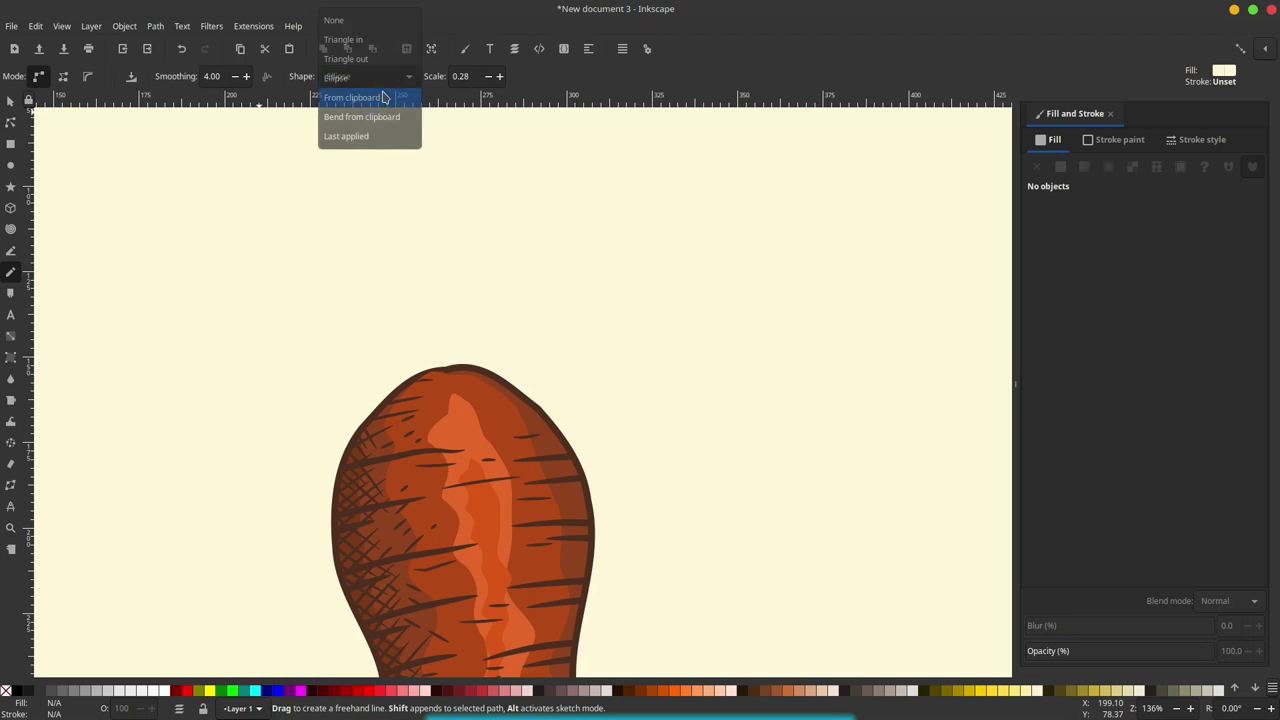
left_click(350, 22)
scroll(450, 430, "up", 2)
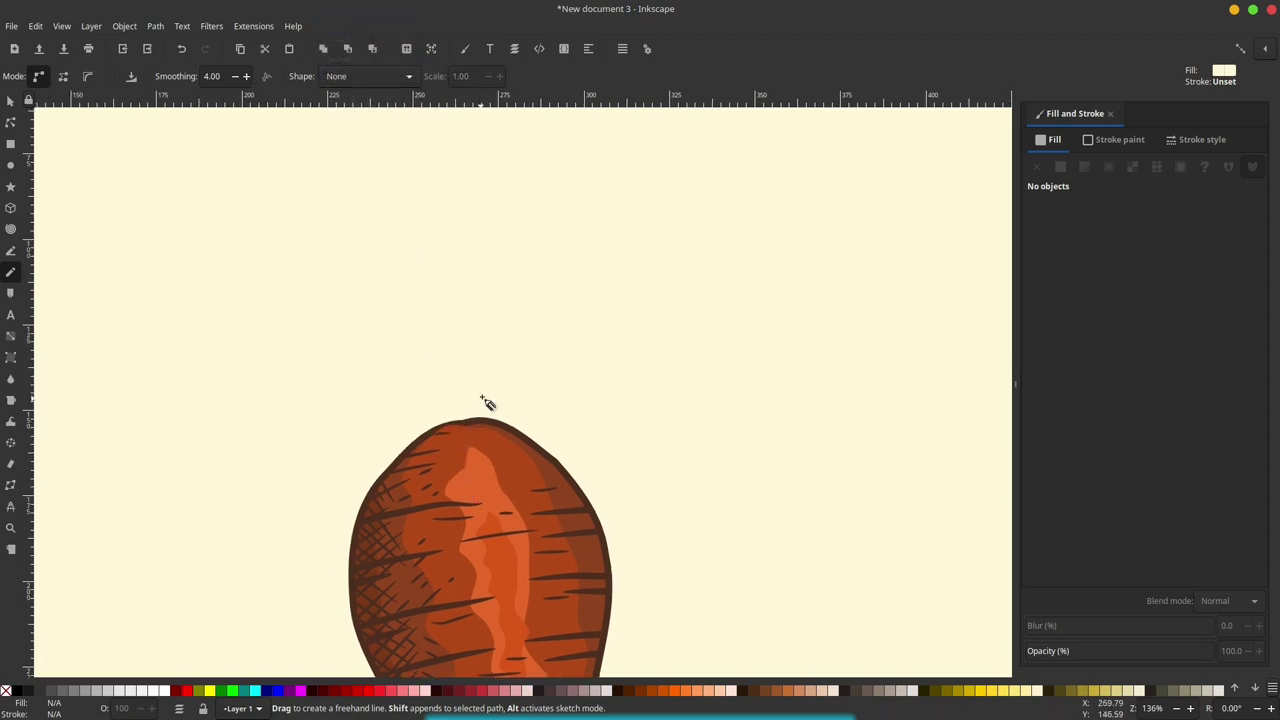
scroll(489, 390, "down", 1)
scroll(493, 410, "down", 1)
scroll(495, 425, "up", 1)
scroll(540, 443, "left", 1)
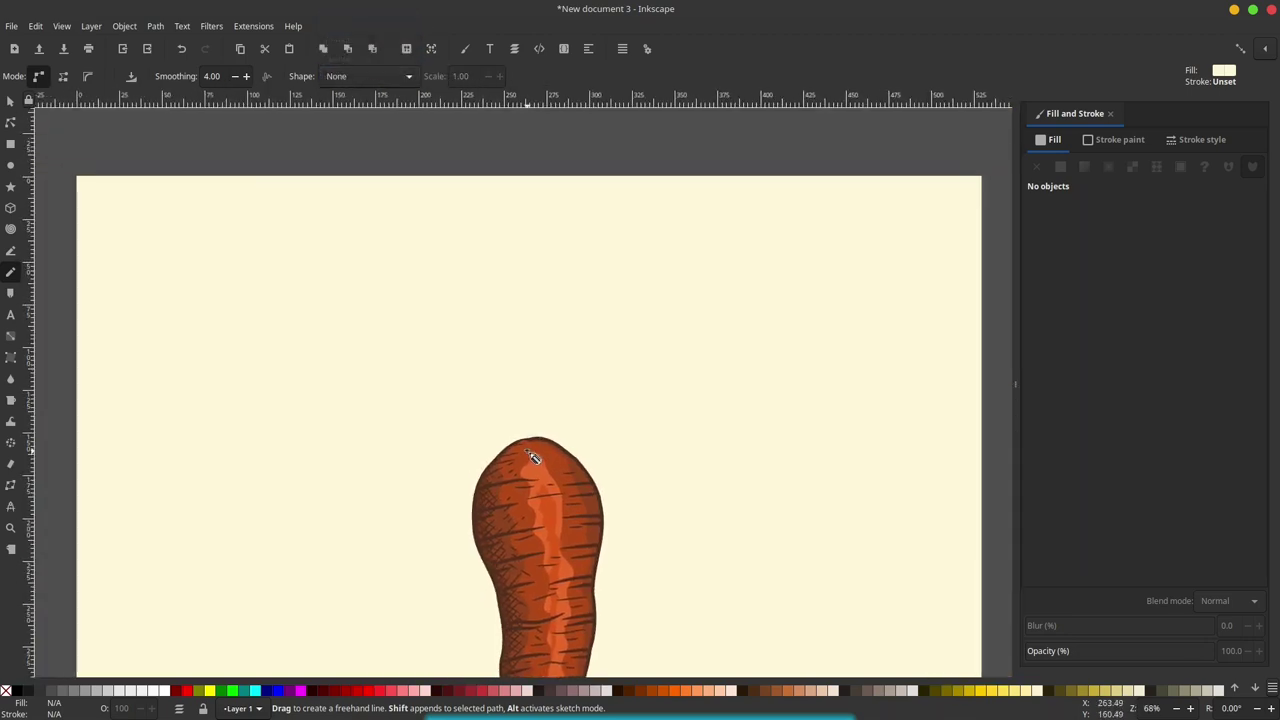
Draw a closed freehand leaf outline above the carrot top, undoing a stray squiggle.
left_click_drag(526, 455, 528, 449)
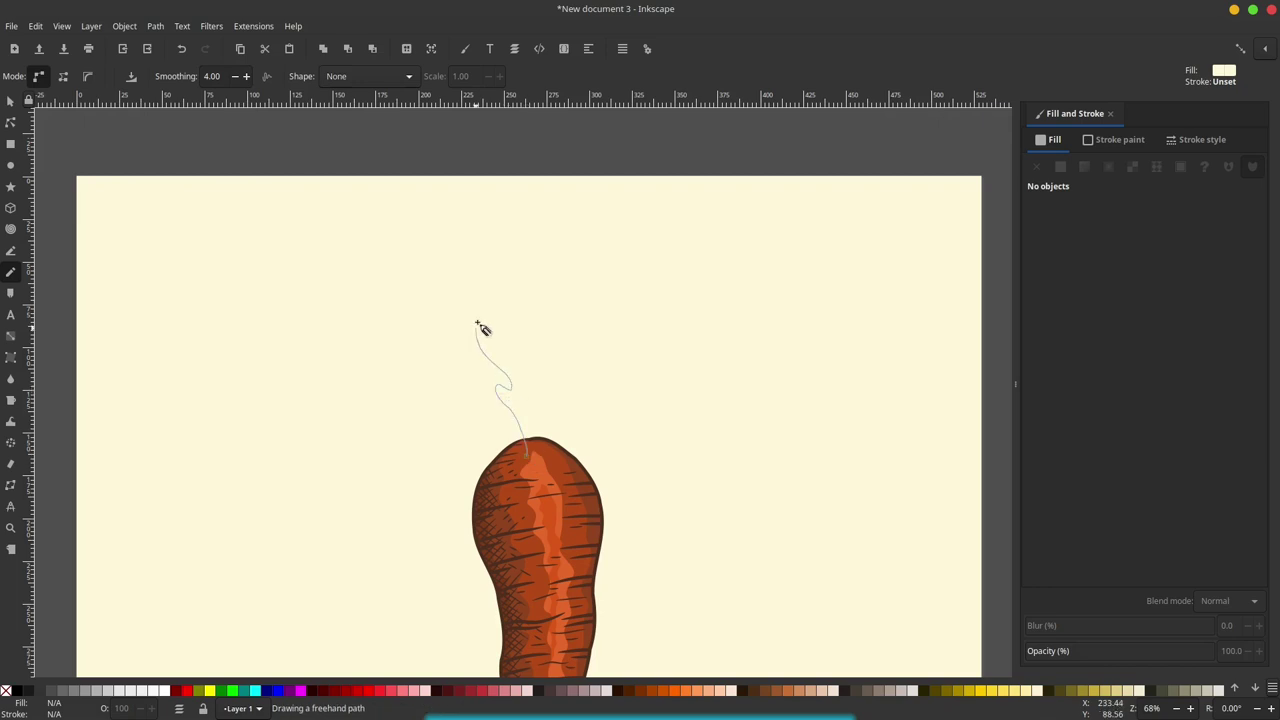
left_click_drag(563, 304, 563, 304)
key("ctrl+z")
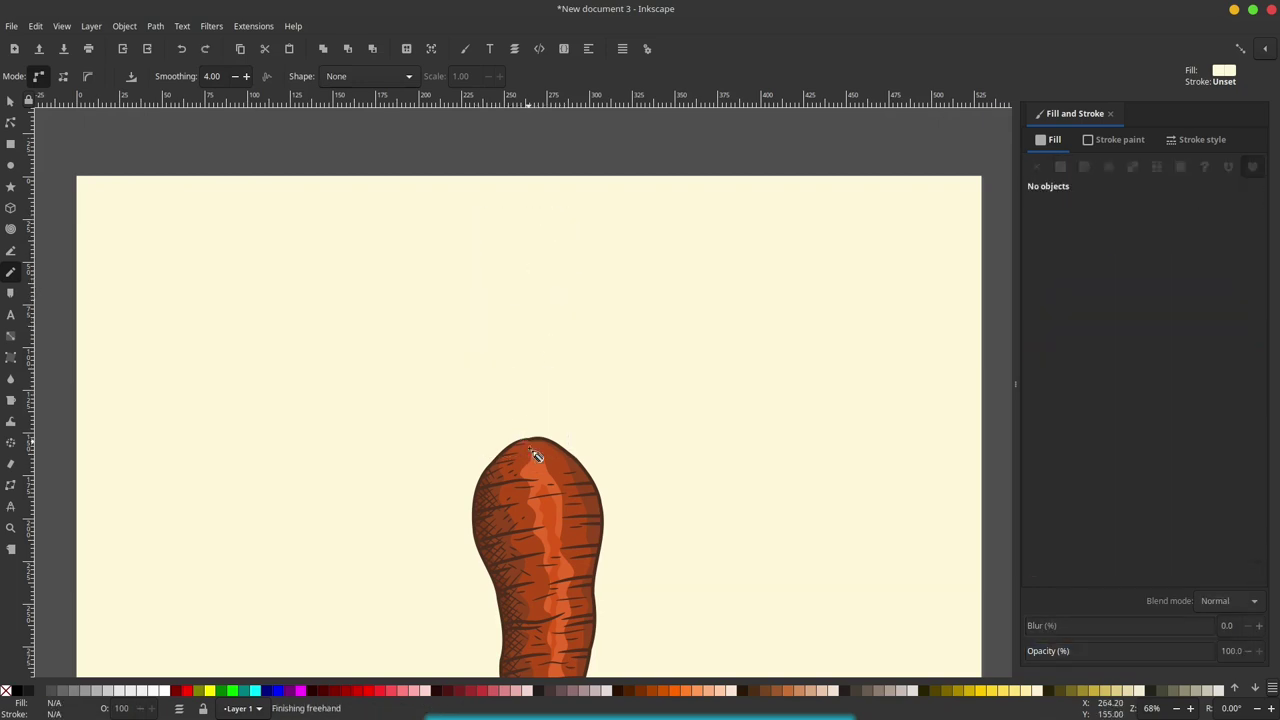
left_click_drag(526, 452, 503, 411)
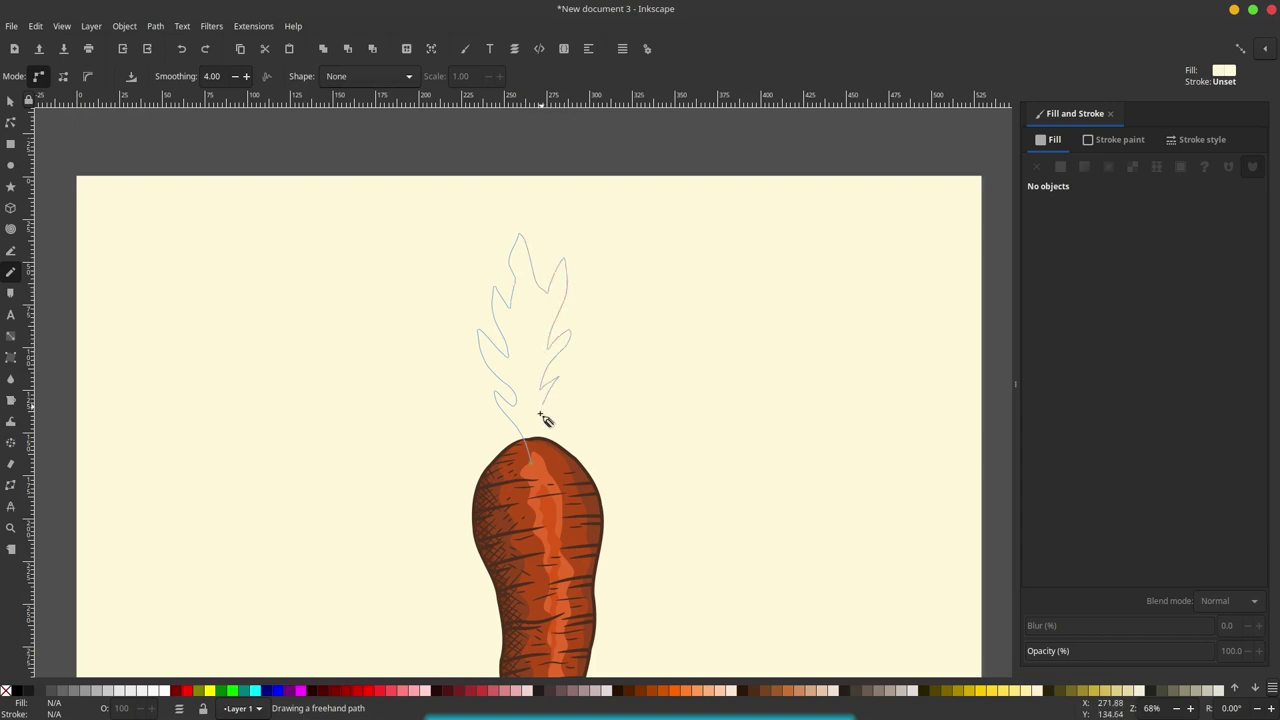
left_click_drag(540, 473, 538, 465)
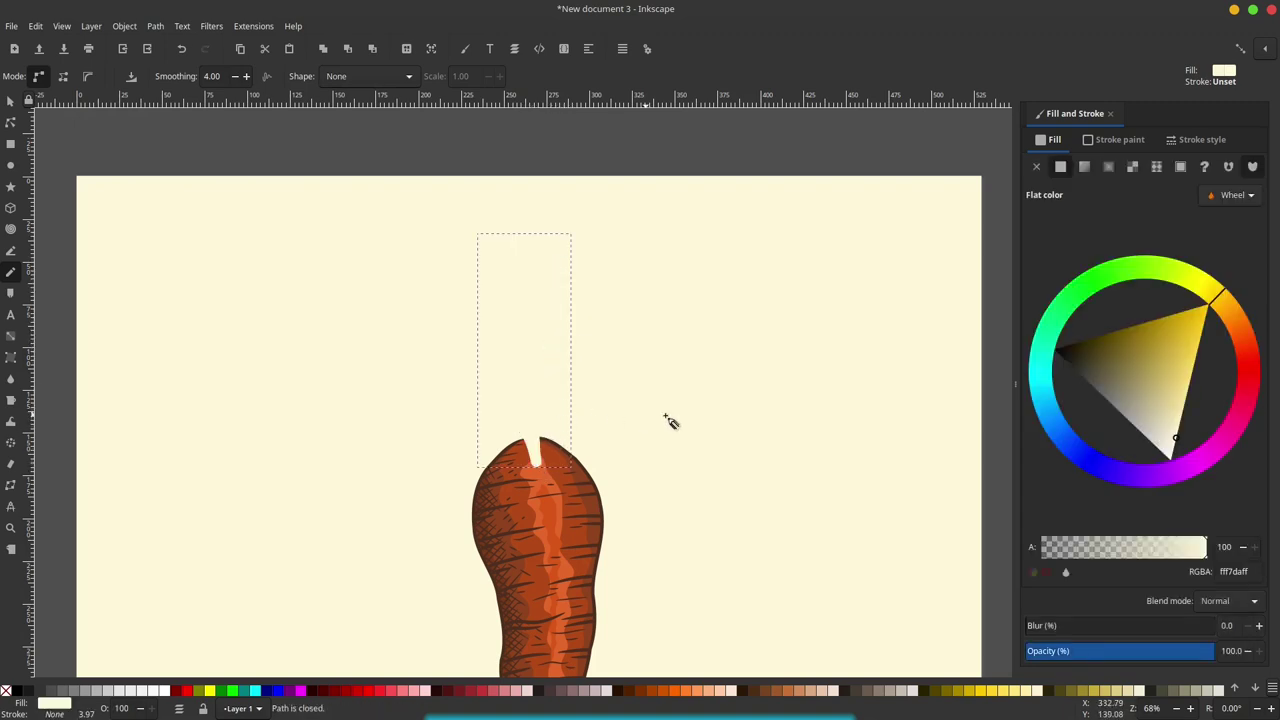
Fill the leaf muted green (447d51ff) and give it a dark brown outline picked from the carrot.
left_click(1070, 297)
mouse_move(1134, 377)
left_mouse_down()
mouse_move(1088, 415)
mouse_move(1152, 402)
left_mouse_up()
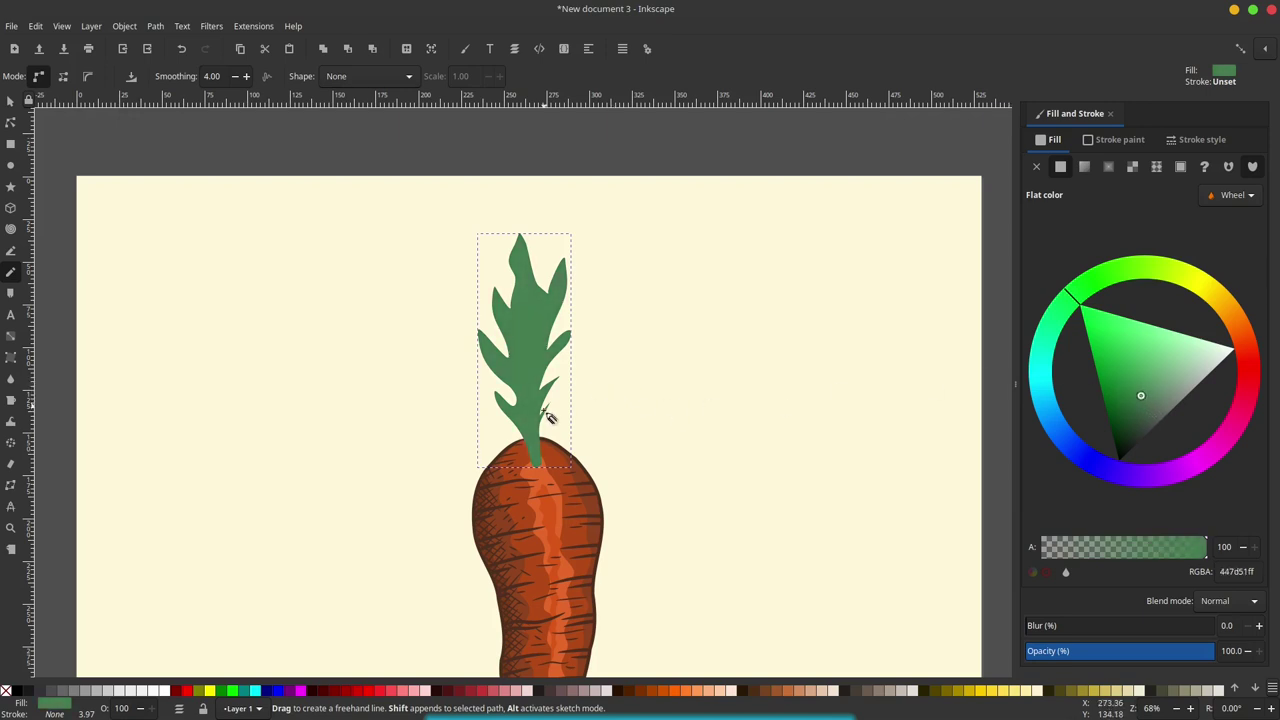
left_click(12, 378)
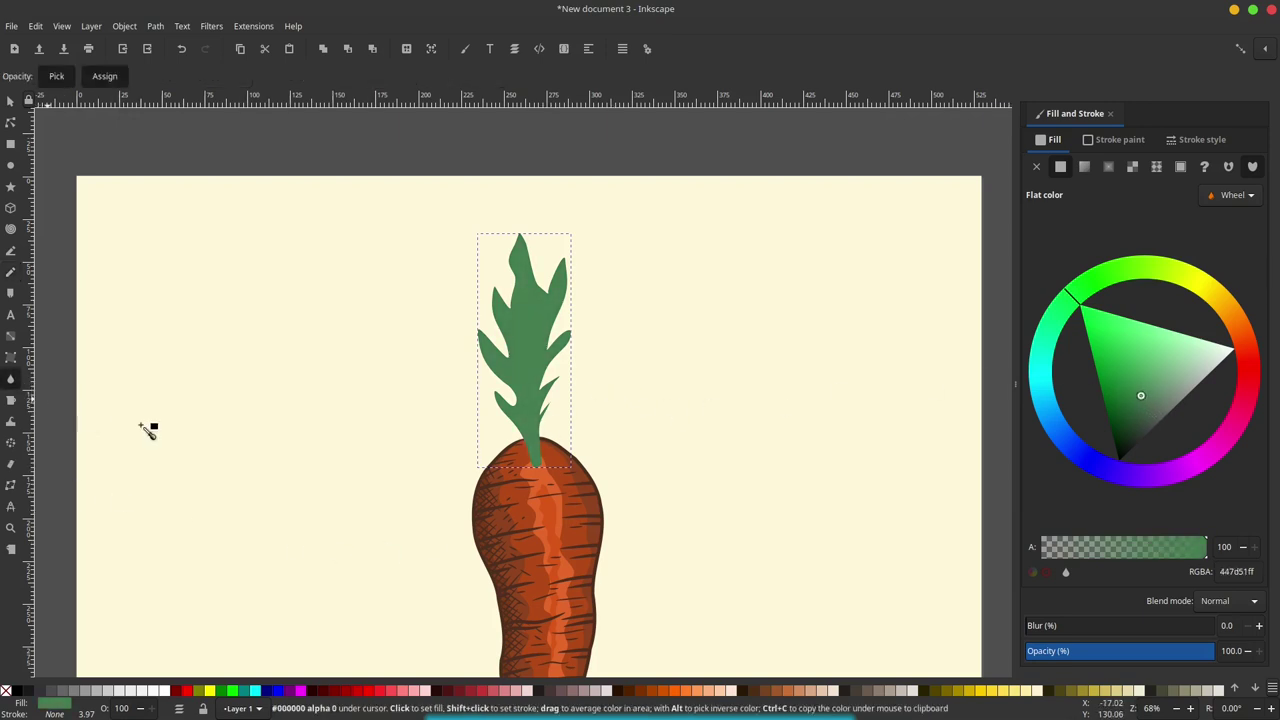
scroll(592, 468, "up", 2, "ctrl")
scroll(587, 478, "up", 1, "ctrl")
left_click(587, 478, "shift")
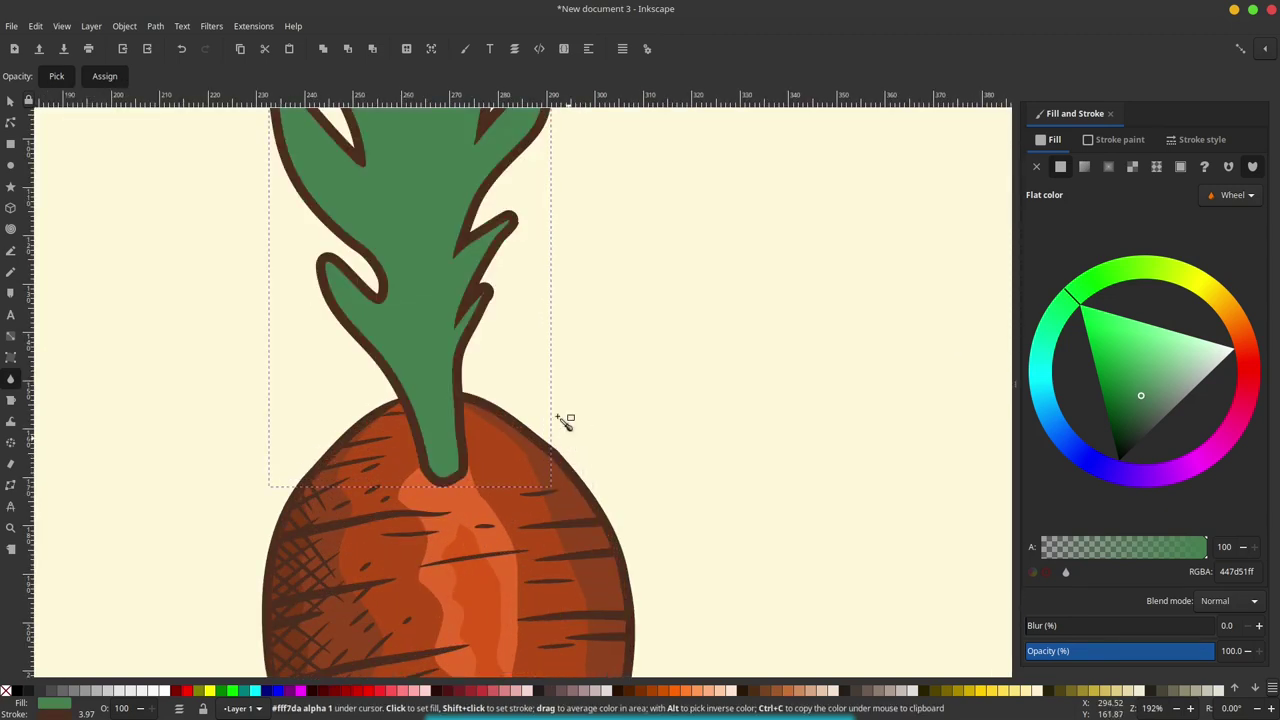
scroll(565, 425, "up", 2)
scroll(573, 437, "down", 1, "ctrl")
scroll(573, 437, "down", 2, "ctrl")
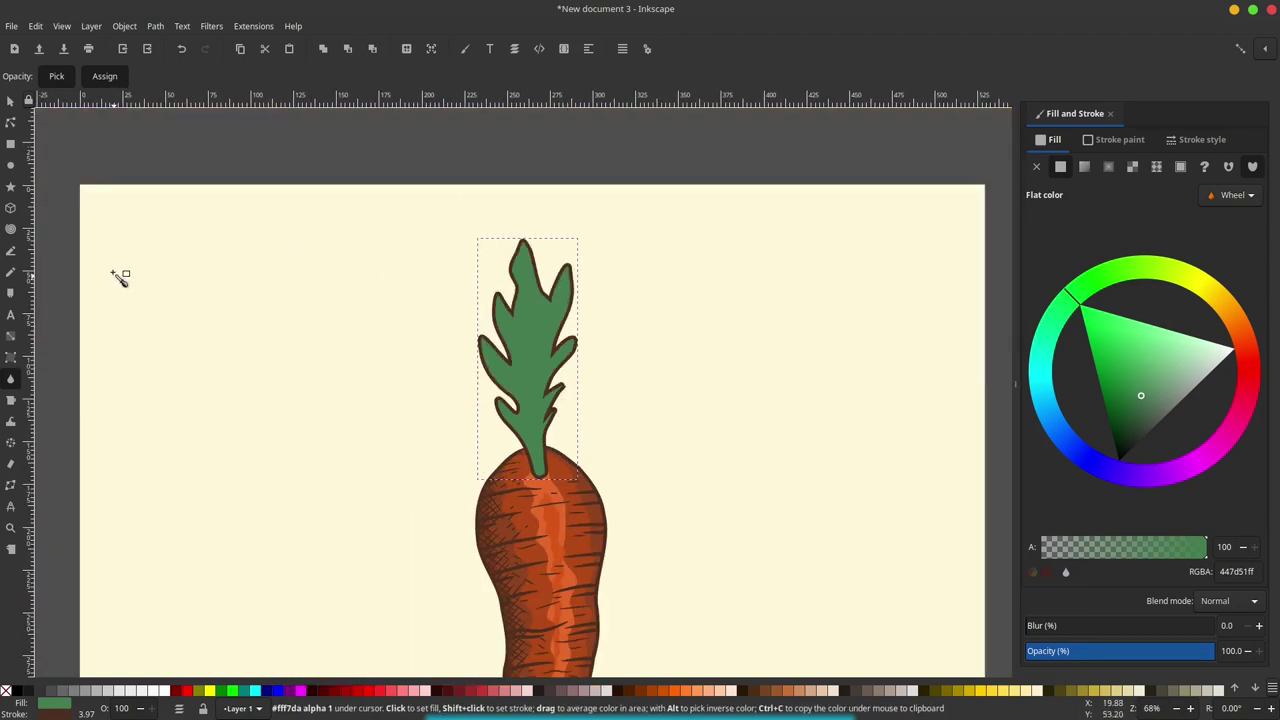
left_click(11, 276)
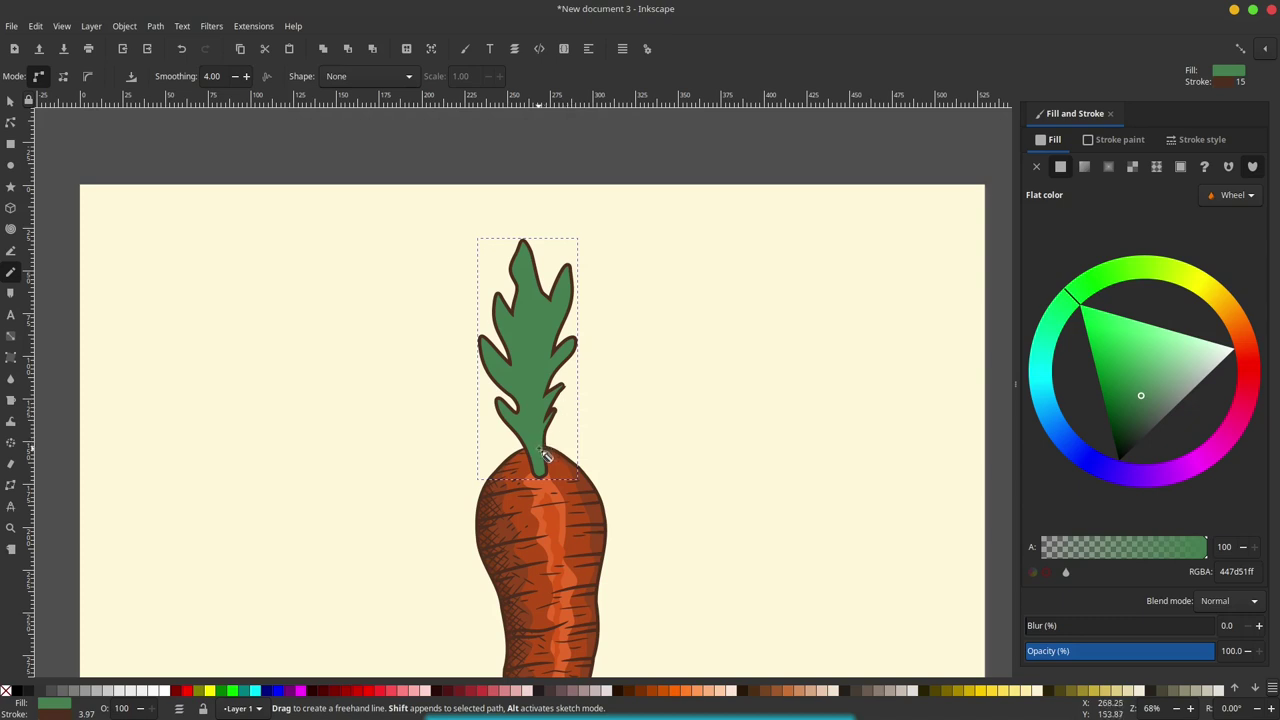
Draw four closed leaf shapes: one to the right, a tall centre one, one to the left, and one in the middle.
left_click_drag(540, 462, 555, 393)
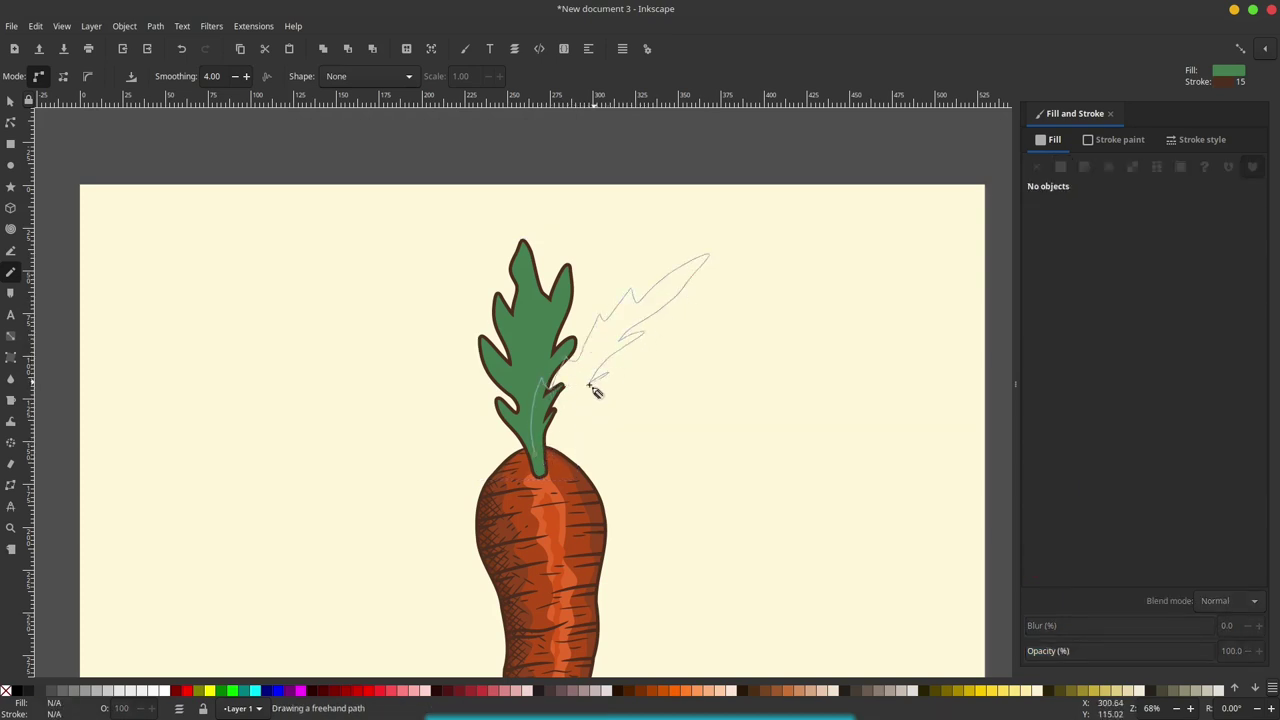
left_click_drag(543, 480, 541, 471)
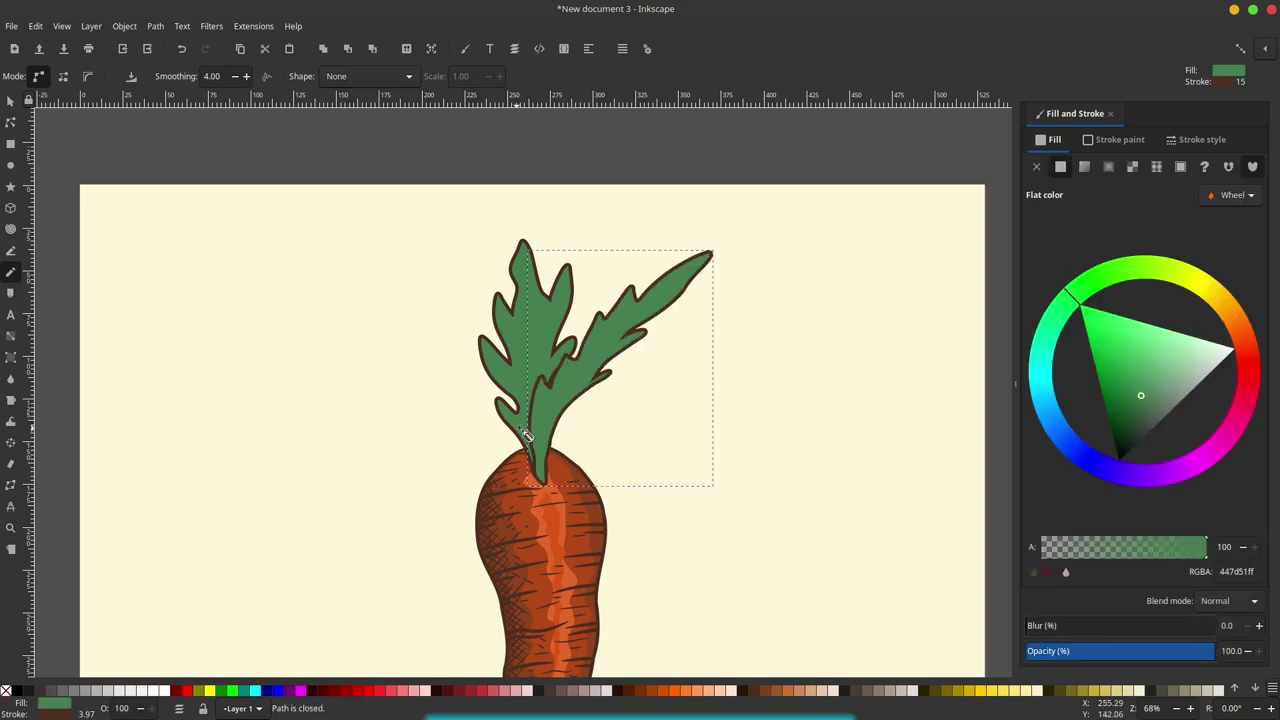
left_click_drag(541, 471, 517, 387)
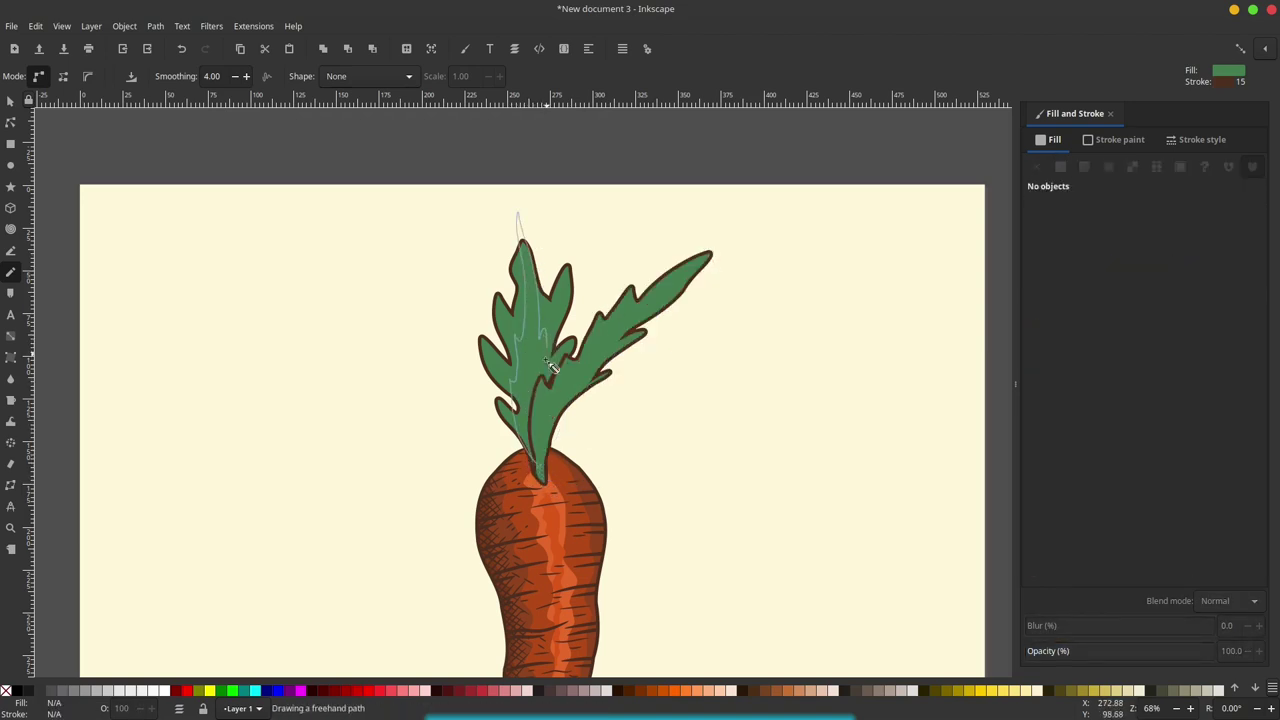
mouse_move(549, 478)
left_mouse_down()
mouse_move(553, 456)
mouse_move(489, 421)
left_mouse_up()
left_click_drag(443, 352, 406, 284)
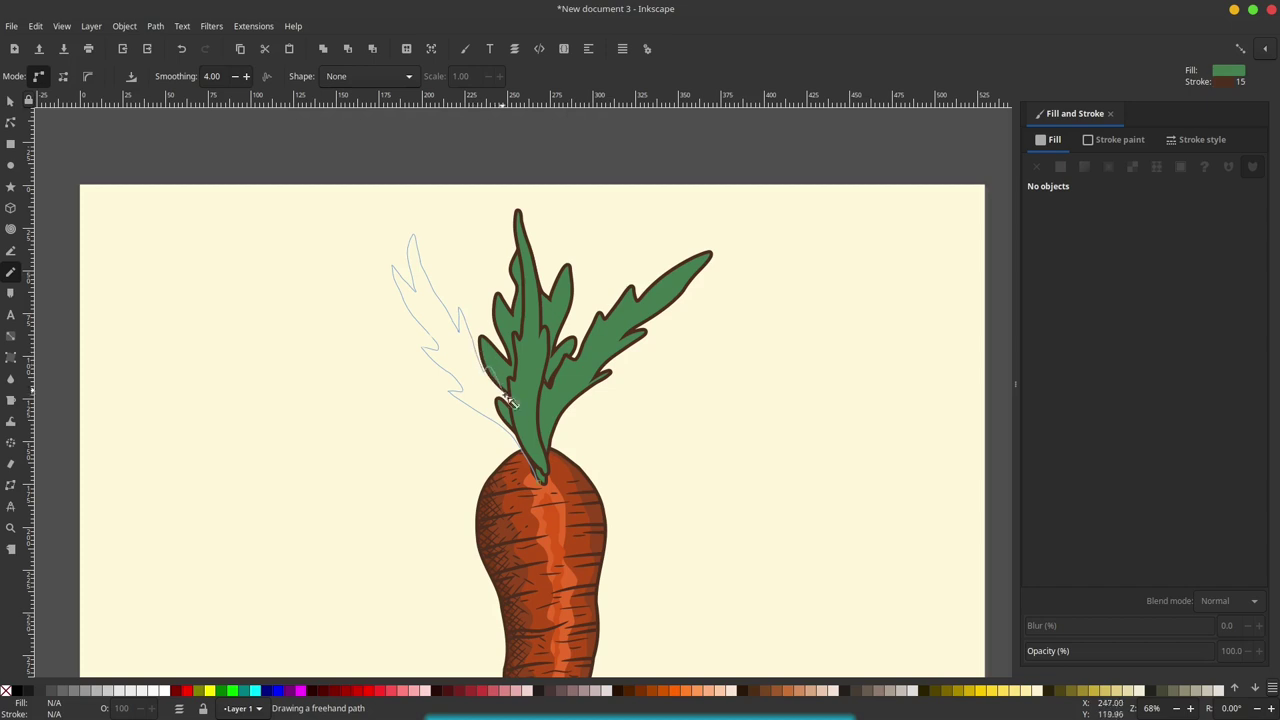
mouse_move(544, 466)
left_mouse_down()
mouse_move(548, 488)
mouse_move(513, 378)
mouse_move(539, 239)
mouse_move(572, 322)
mouse_move(551, 428)
left_mouse_up()
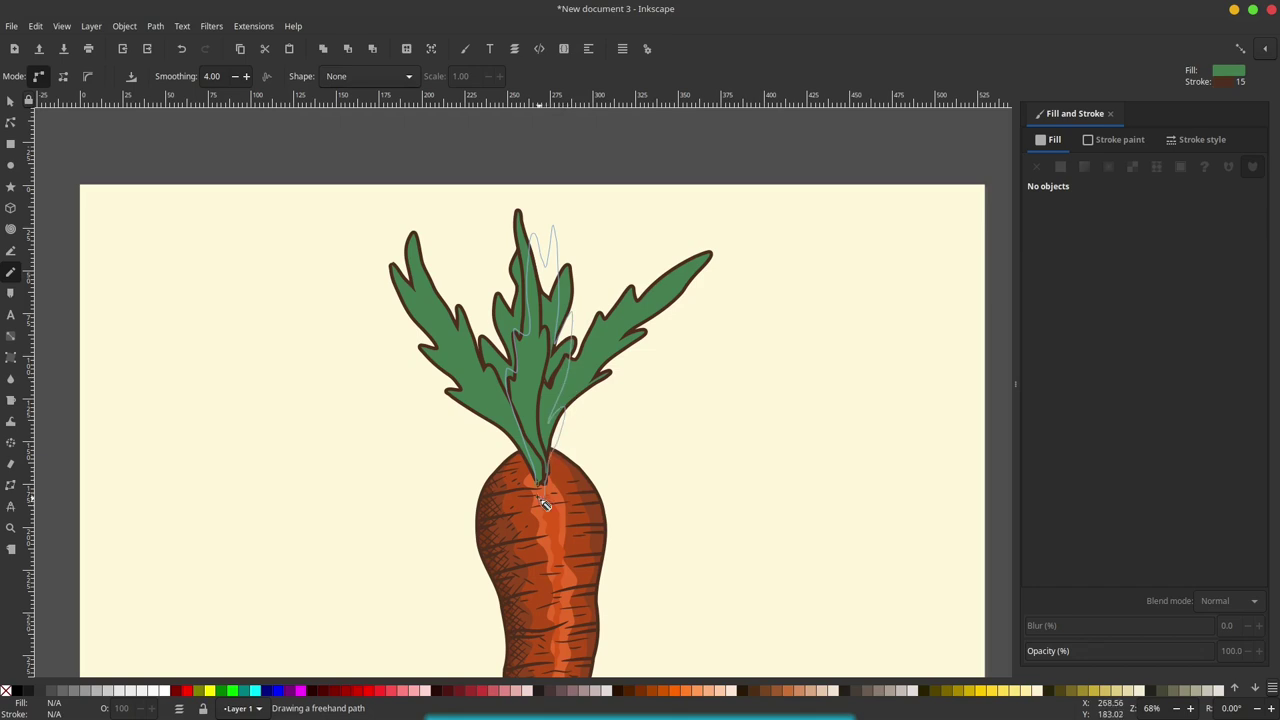
left_click_drag(545, 505, 540, 485)
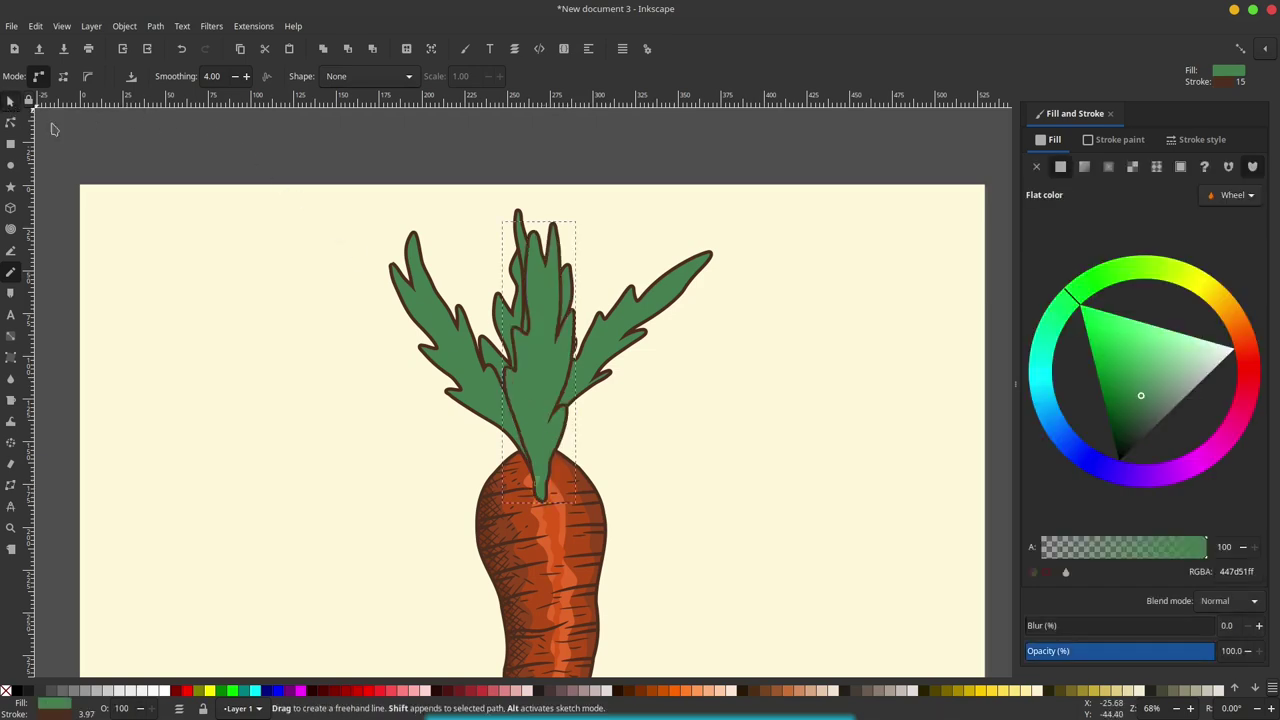
Nudge the middle leaf slightly right and tilt it about 6 degrees.
left_click(10, 101)
left_click_drag(557, 270, 576, 272)
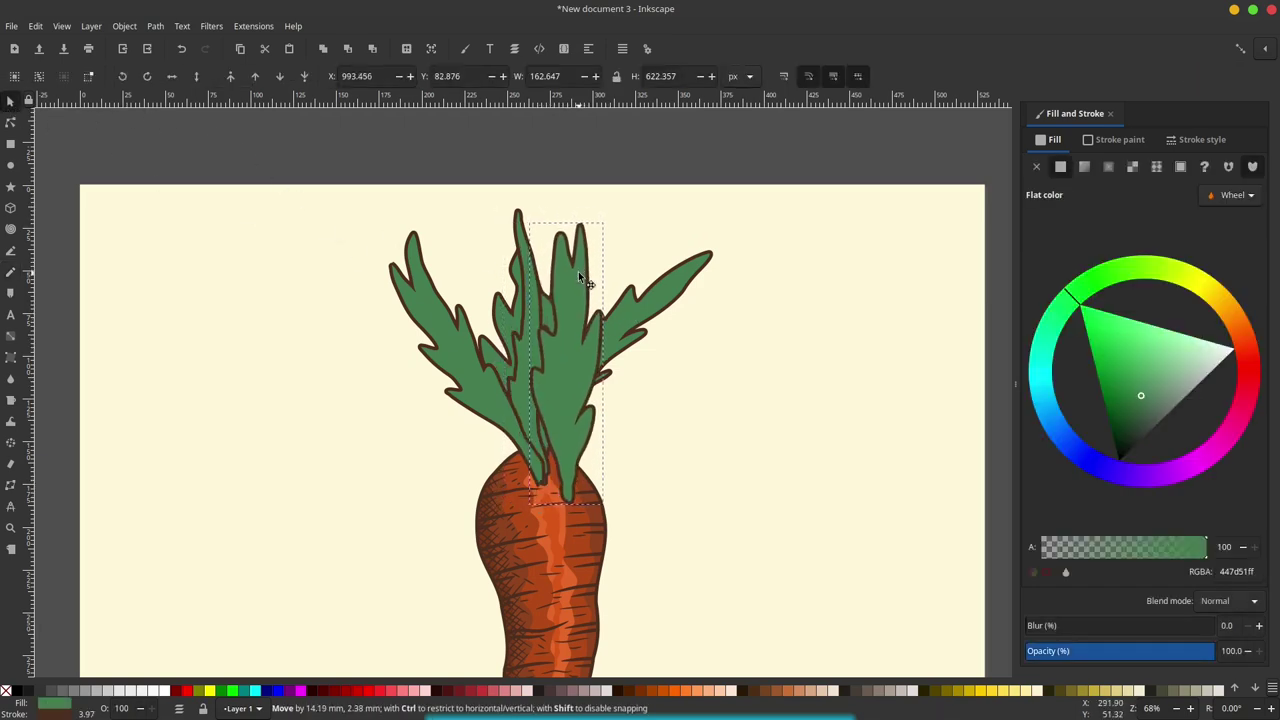
left_click(576, 272)
left_click_drag(604, 217, 617, 233)
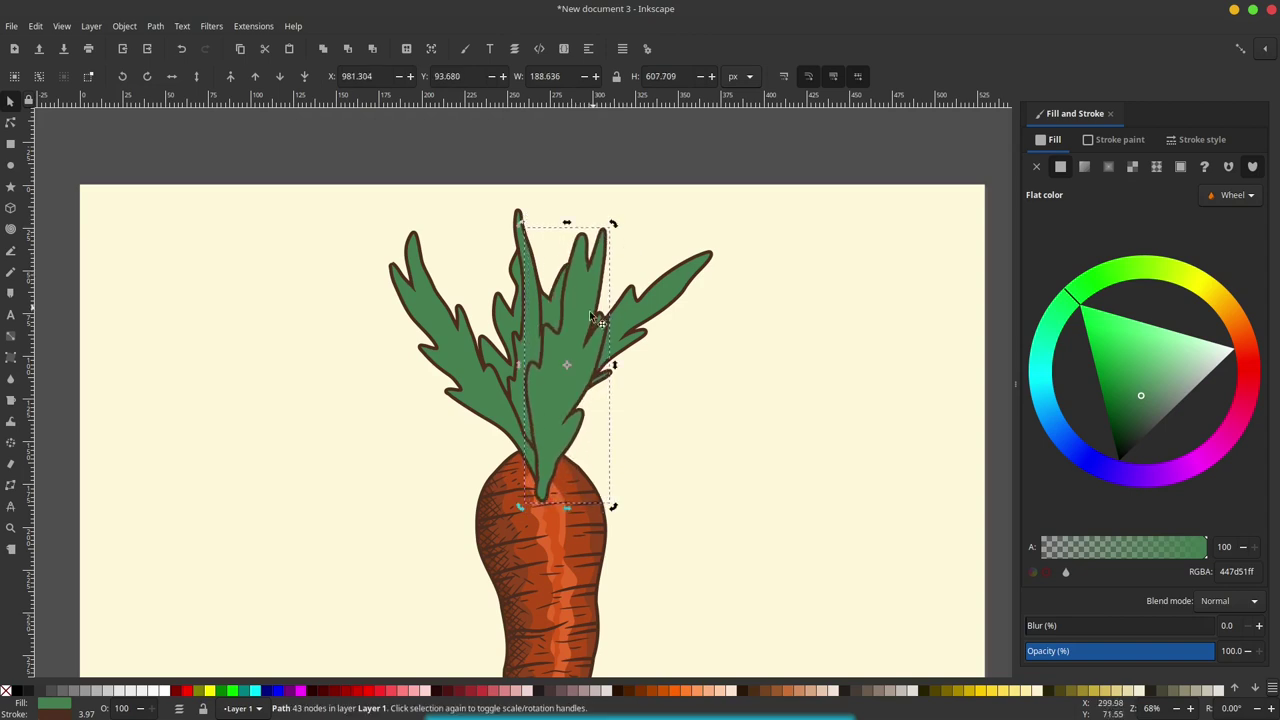
left_click(757, 177)
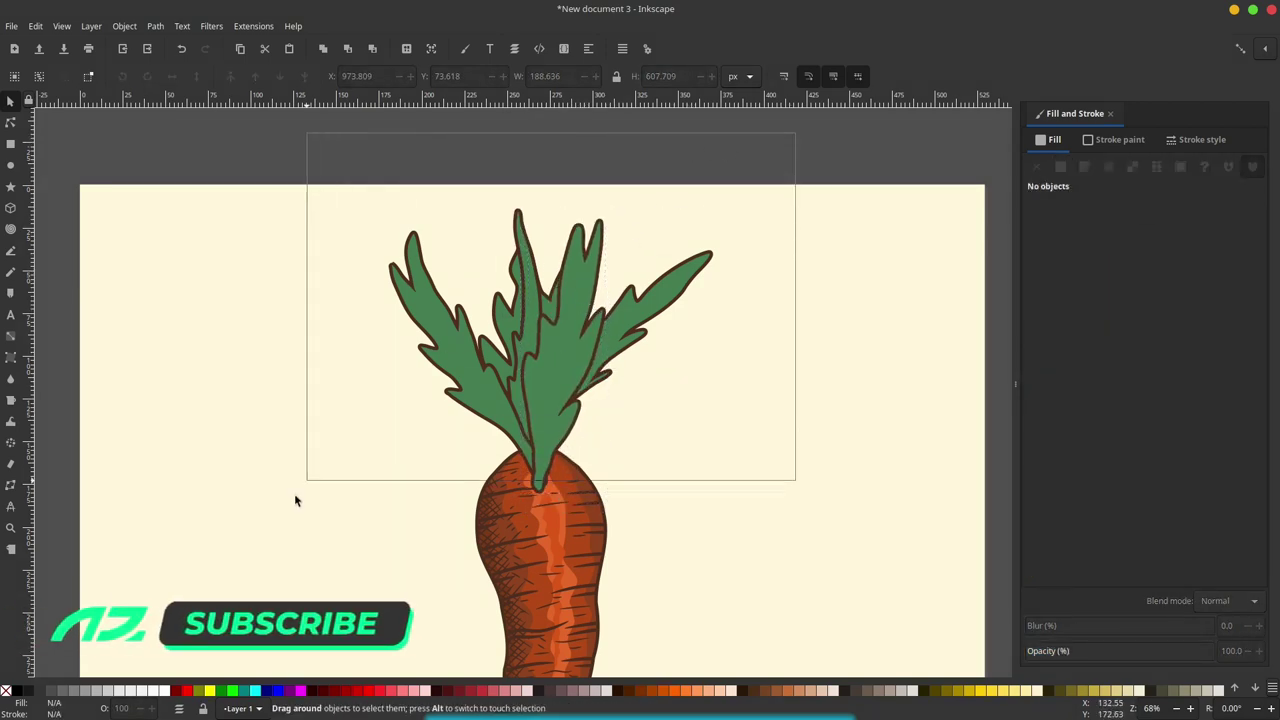
Group the five leaves, place them behind the carrot above the background, and reposition the bunch.
left_click_drag(794, 134, 300, 495)
key("ctrl+g")
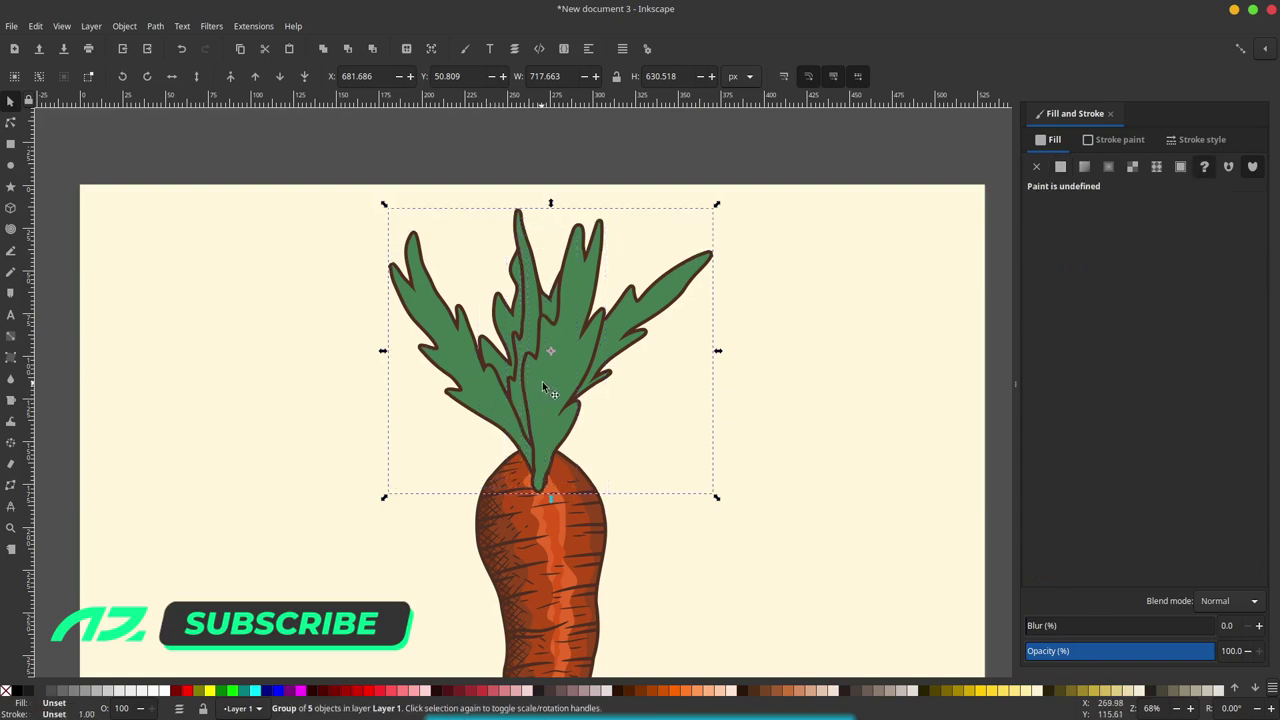
left_click(280, 76)
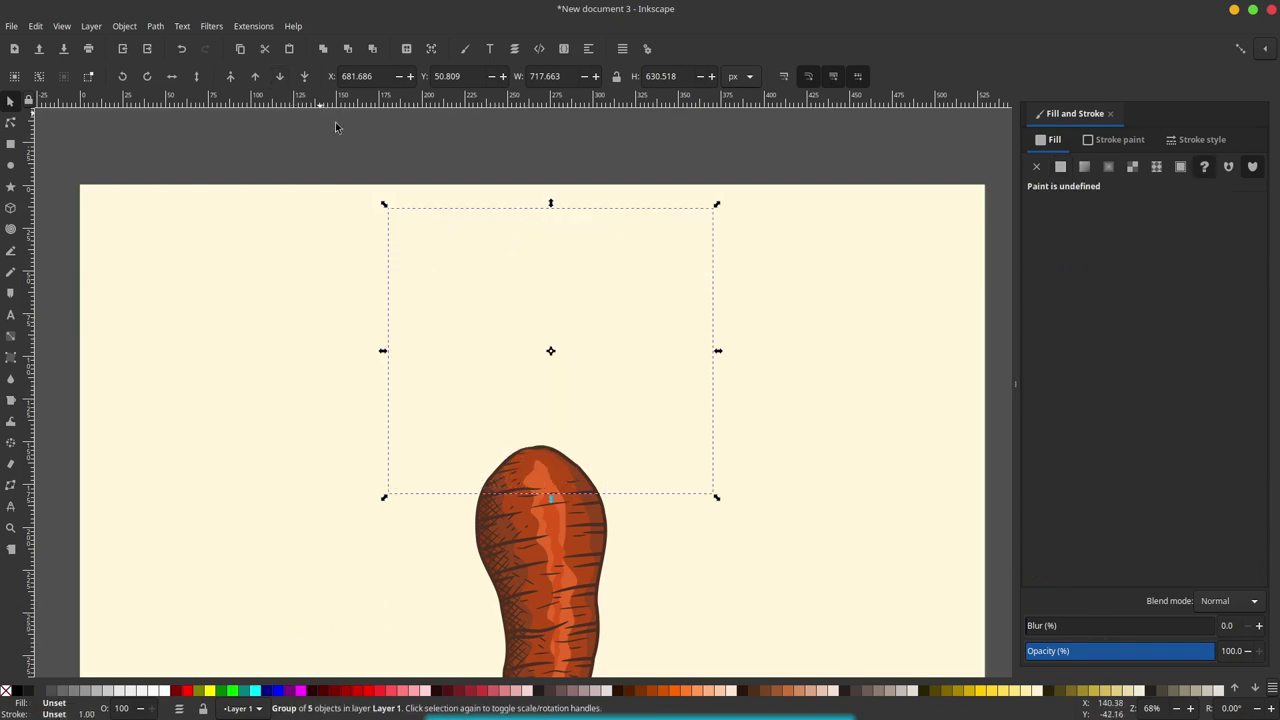
left_click(257, 80)
left_click_drag(574, 312, 565, 338)
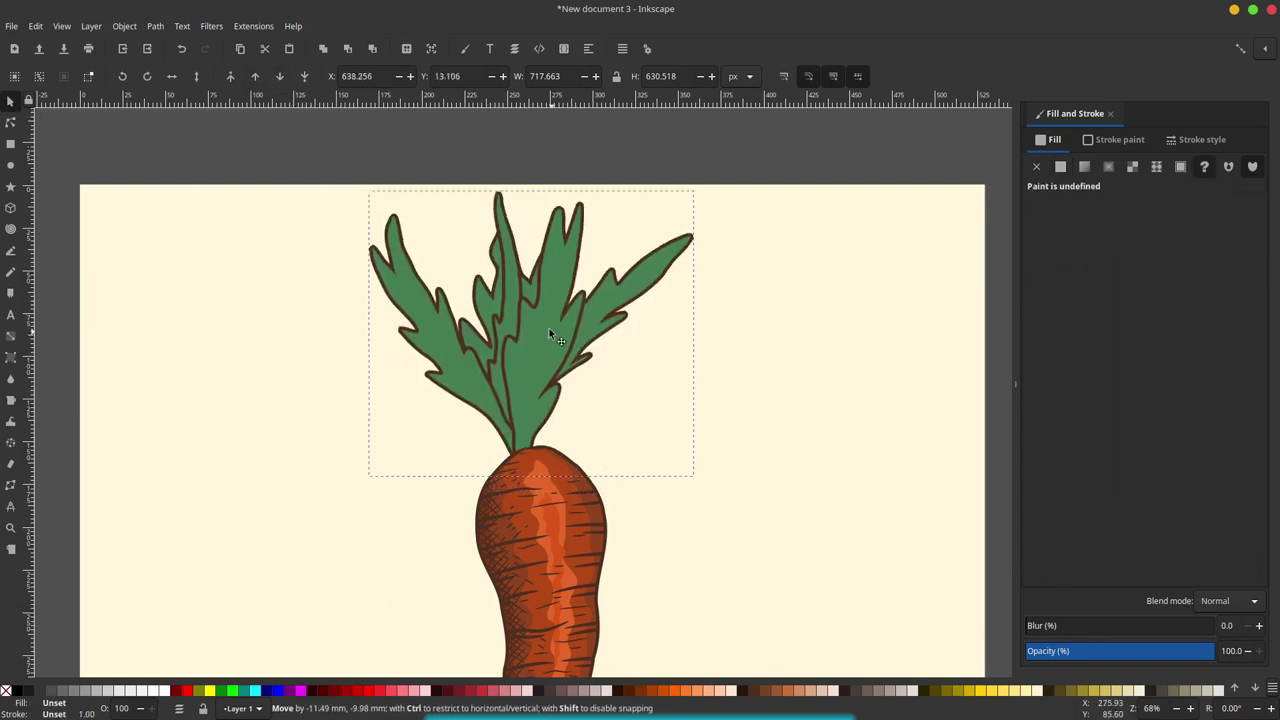
scroll(546, 298, "up", 1, "ctrl")
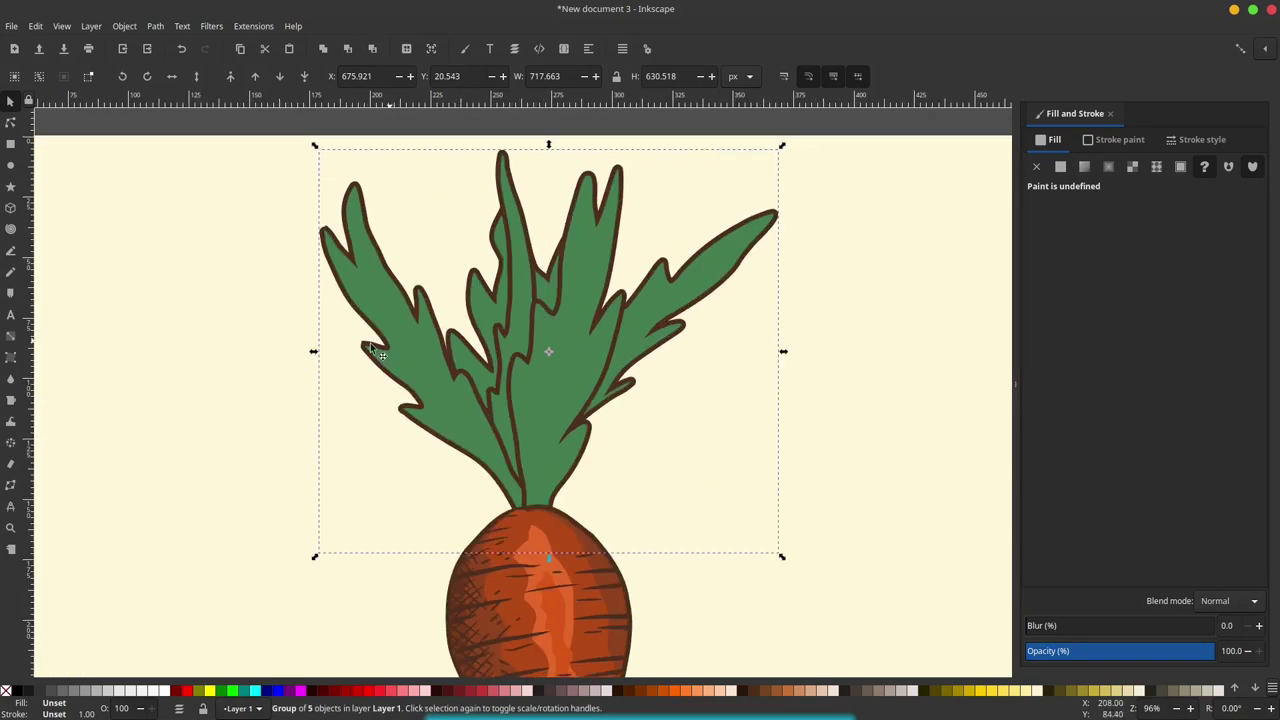
left_click(11, 272)
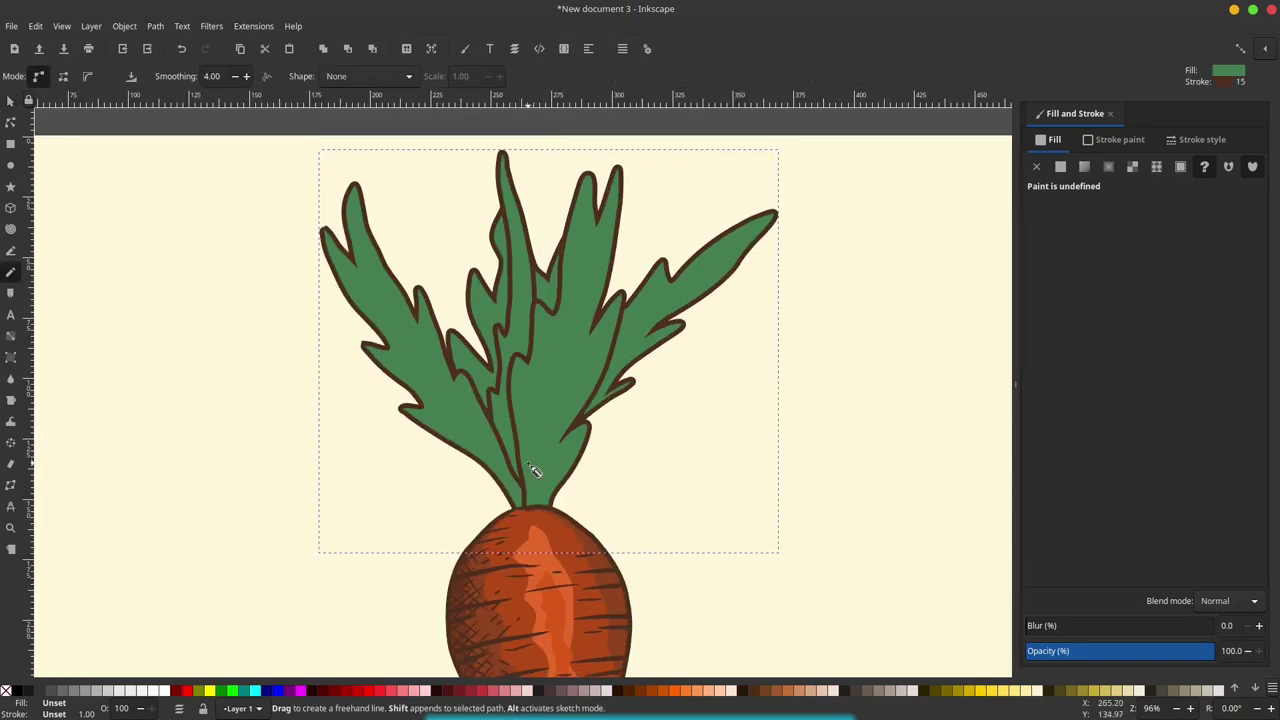
Draw a highlight streak in the centre leaf with no outline and lighter green fill (62926dff).
left_click_drag(538, 480, 534, 459)
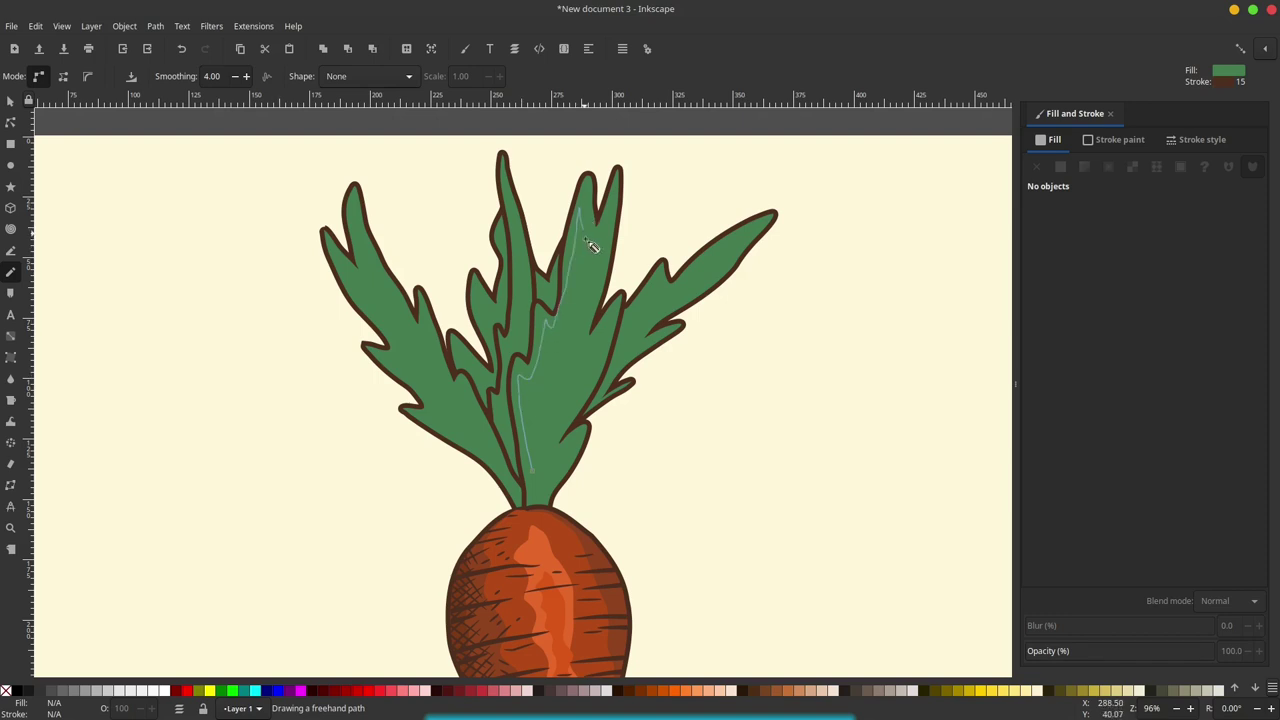
left_click_drag(604, 244, 563, 374)
left_click_drag(533, 488, 533, 478)
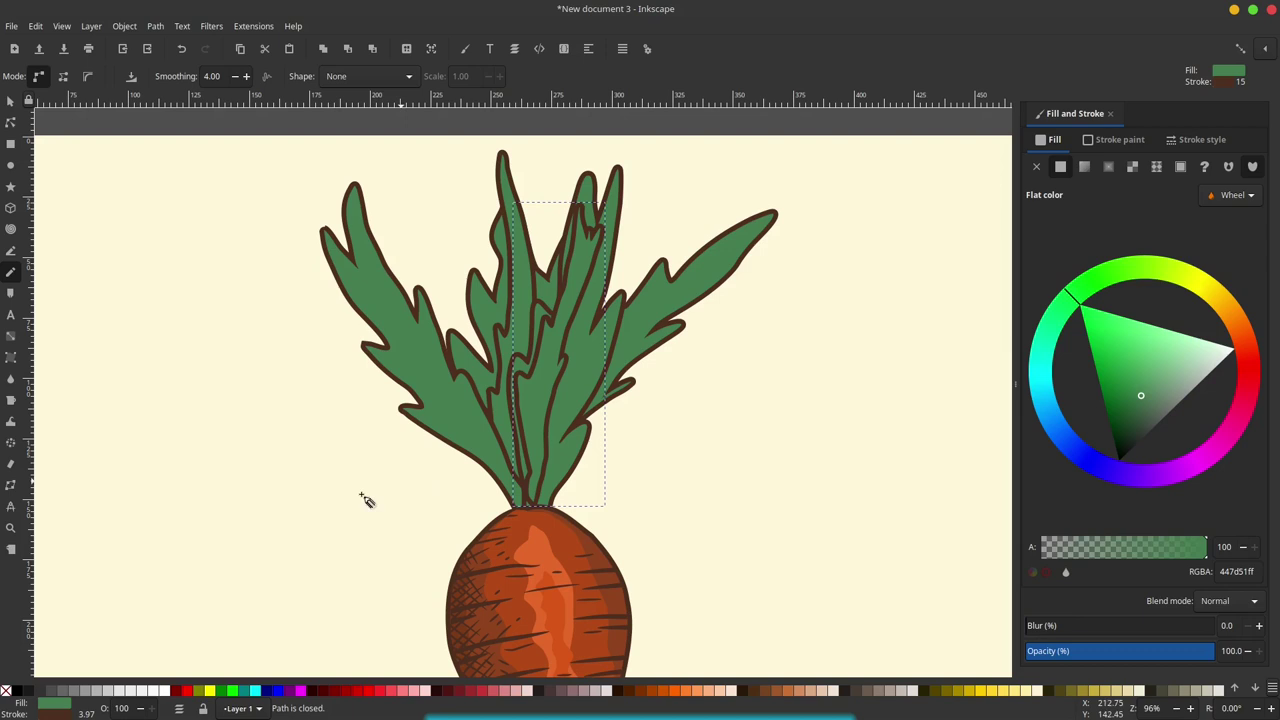
left_click(6, 690, "shift")
left_click(1154, 388)
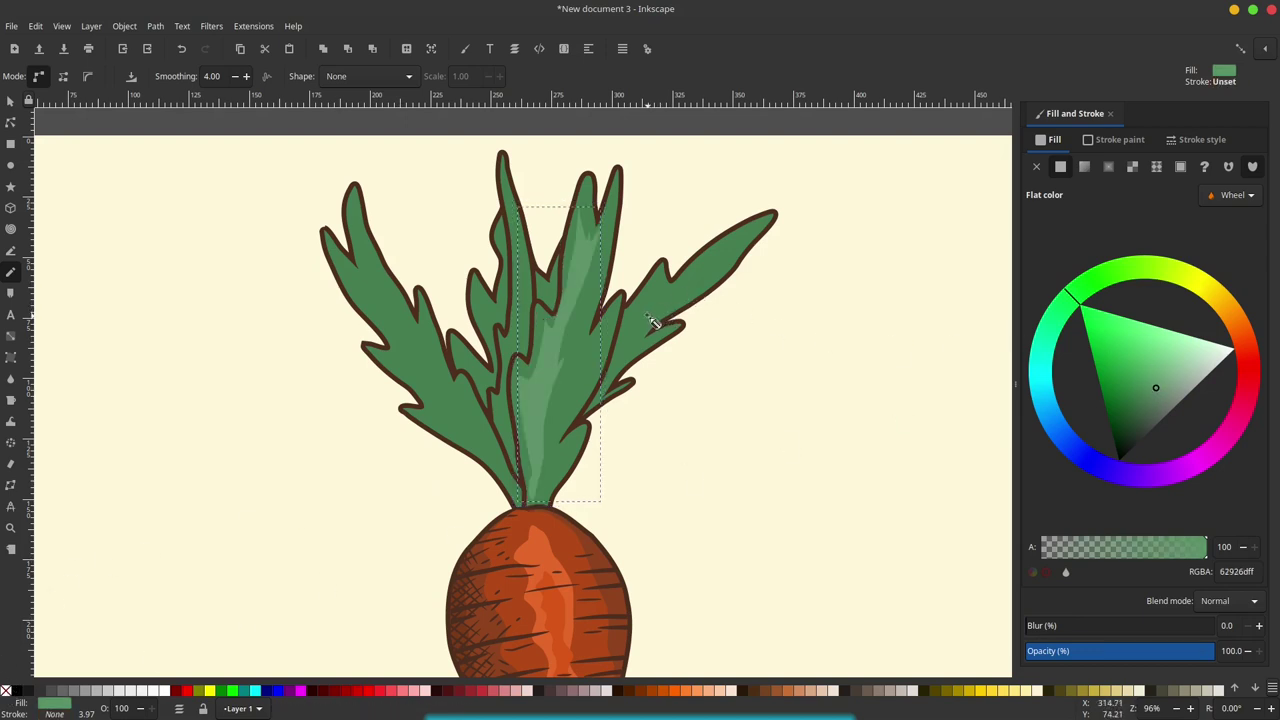
Add more highlight streaks on the right-hand and left leaves.
scroll(652, 322, "up", 1)
left_click_drag(620, 316, 655, 290)
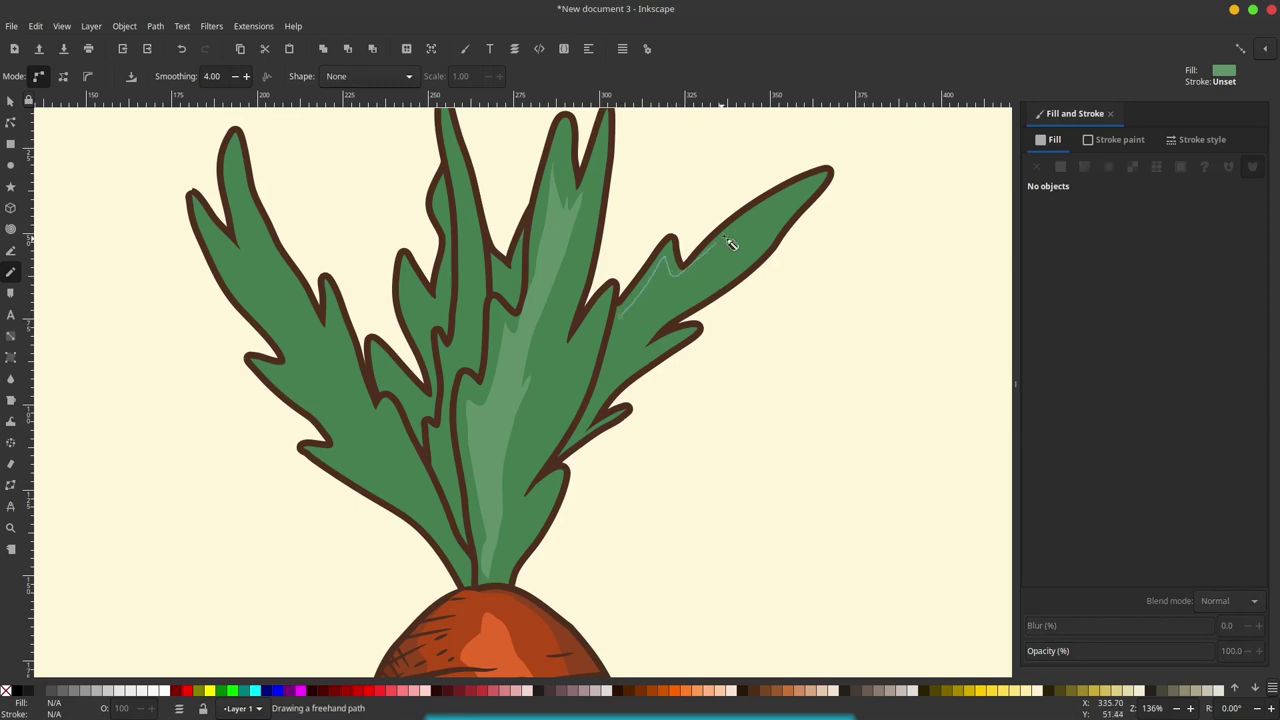
left_click_drag(745, 250, 625, 312)
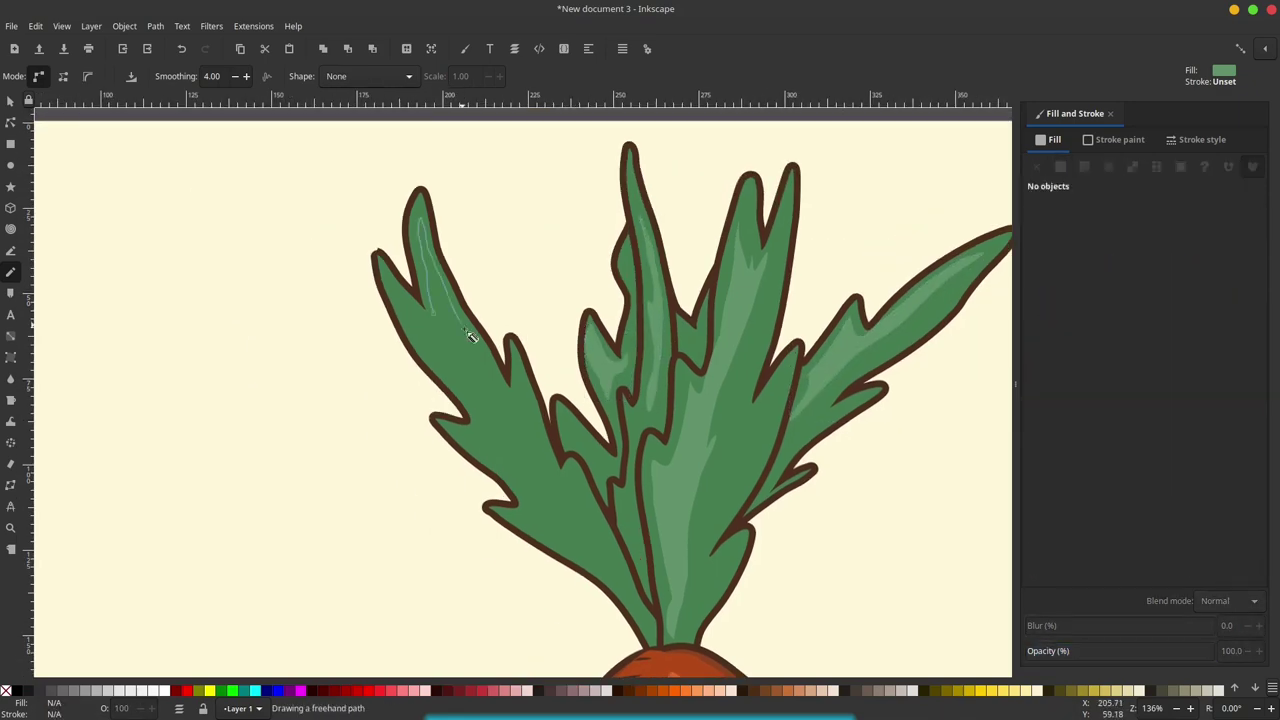
left_click_drag(598, 210, 525, 585)
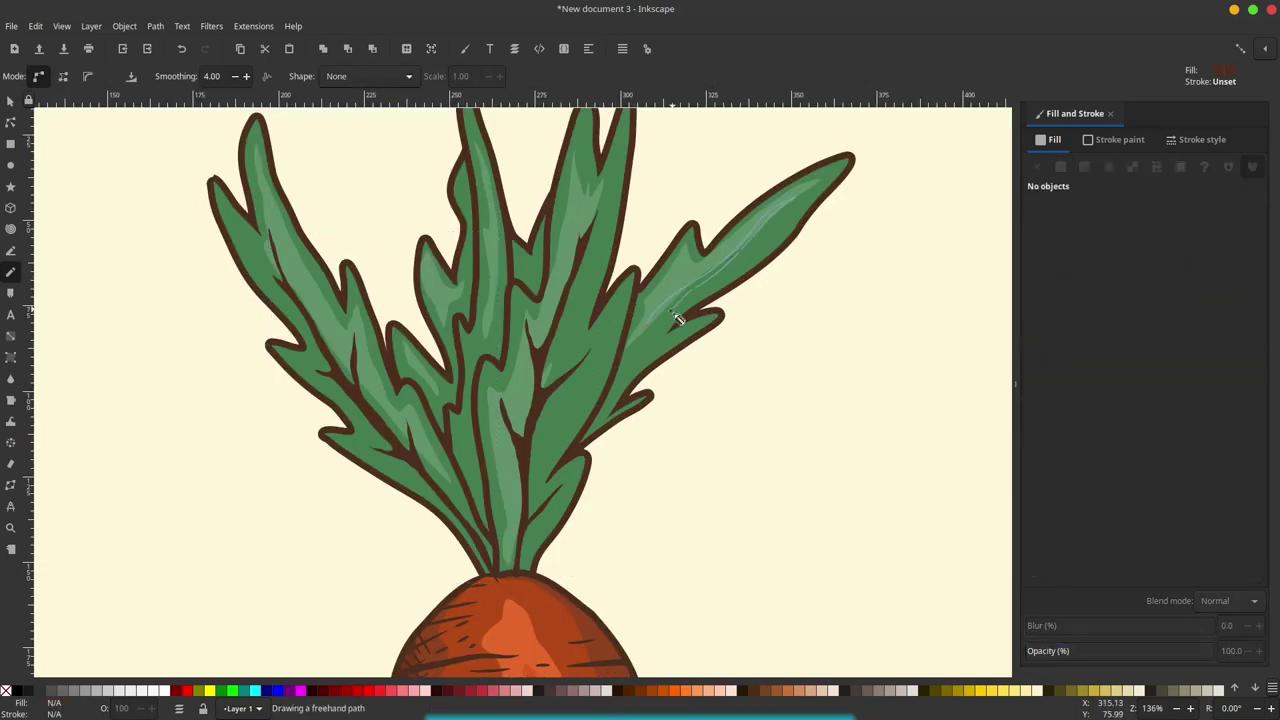
Draw a dark brown root hair off the left side of the carrot's lower body.
key("5")
scroll(354, 163, "up", 3)
left_click_drag(486, 480, 446, 545)
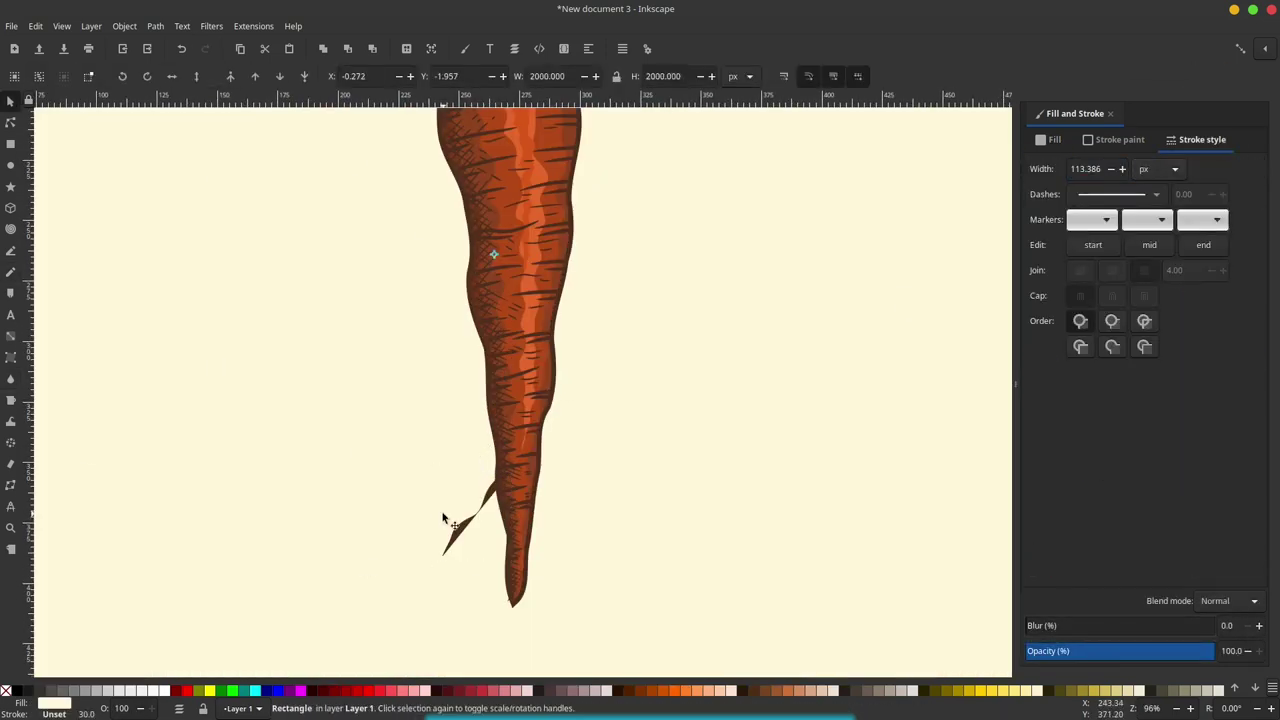
key("s")
scroll(470, 510, "up", 2)
scroll(411, 358, "down", 3)
Draw a long scratchy horizontal ground line across the carrot with the Pencil tool.
key("p")
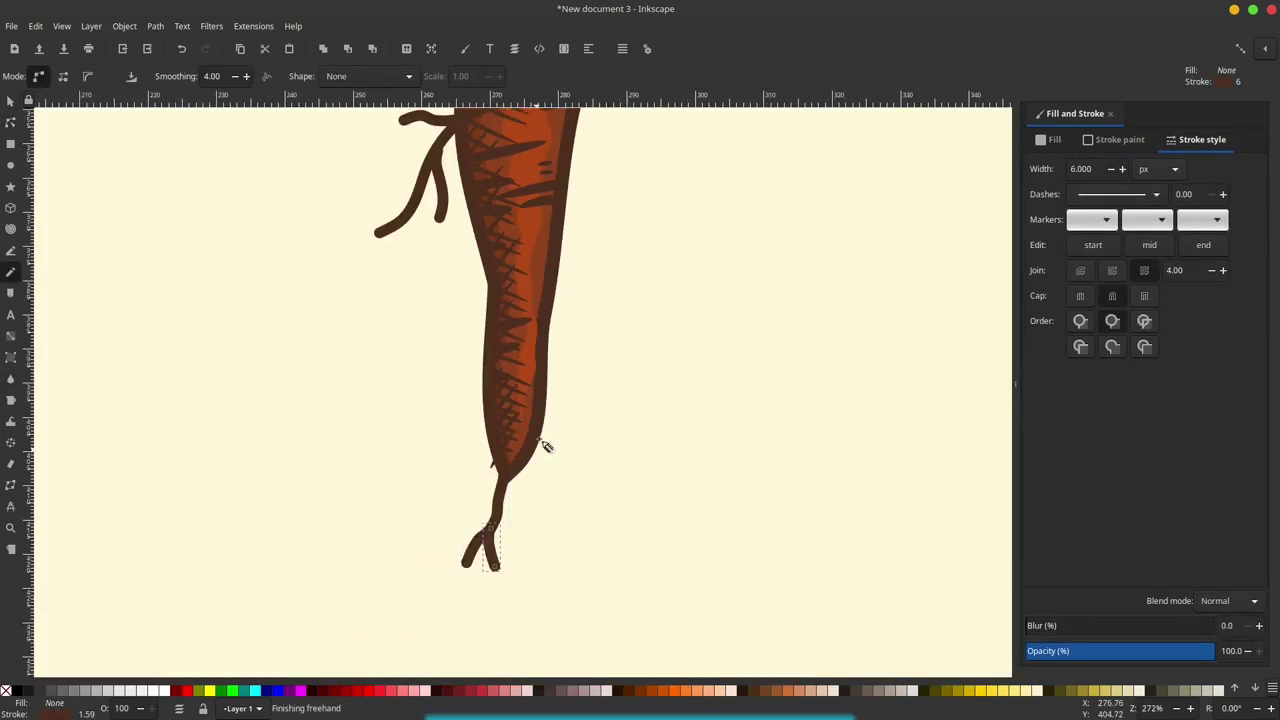
key("5")
left_click_drag(416, 367, 648, 359)
scroll(605, 354, "up", 2)
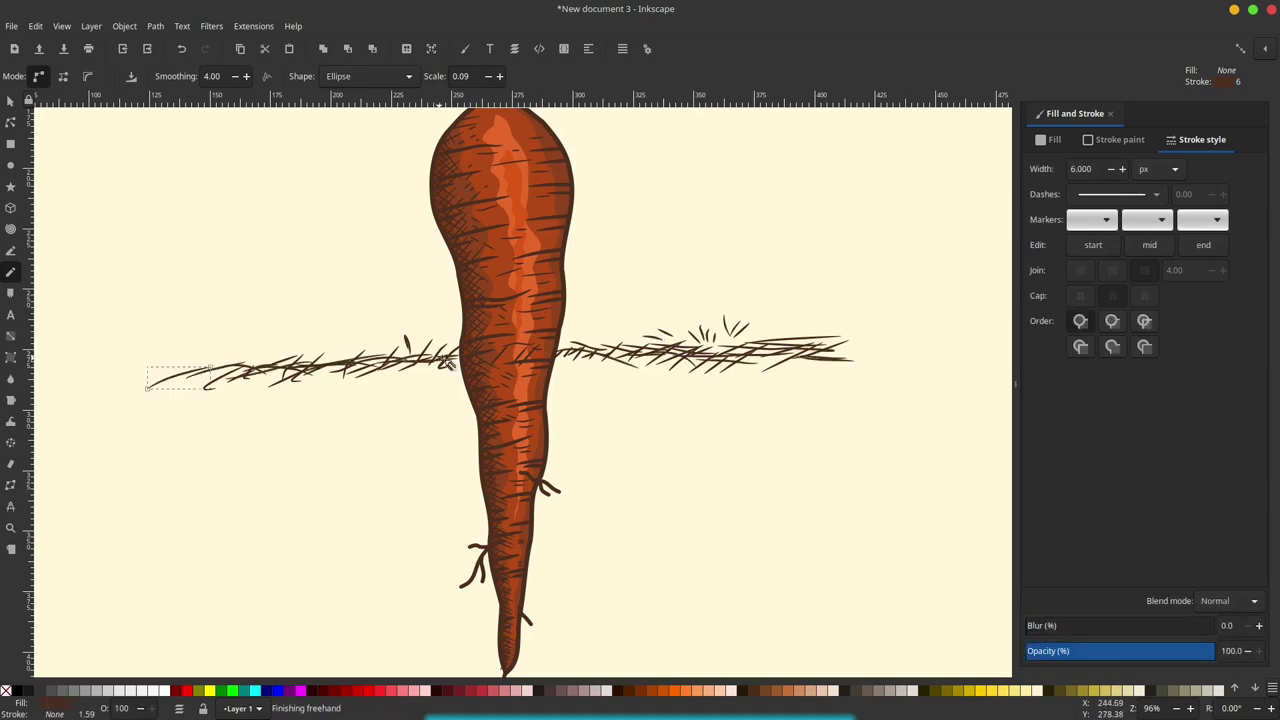